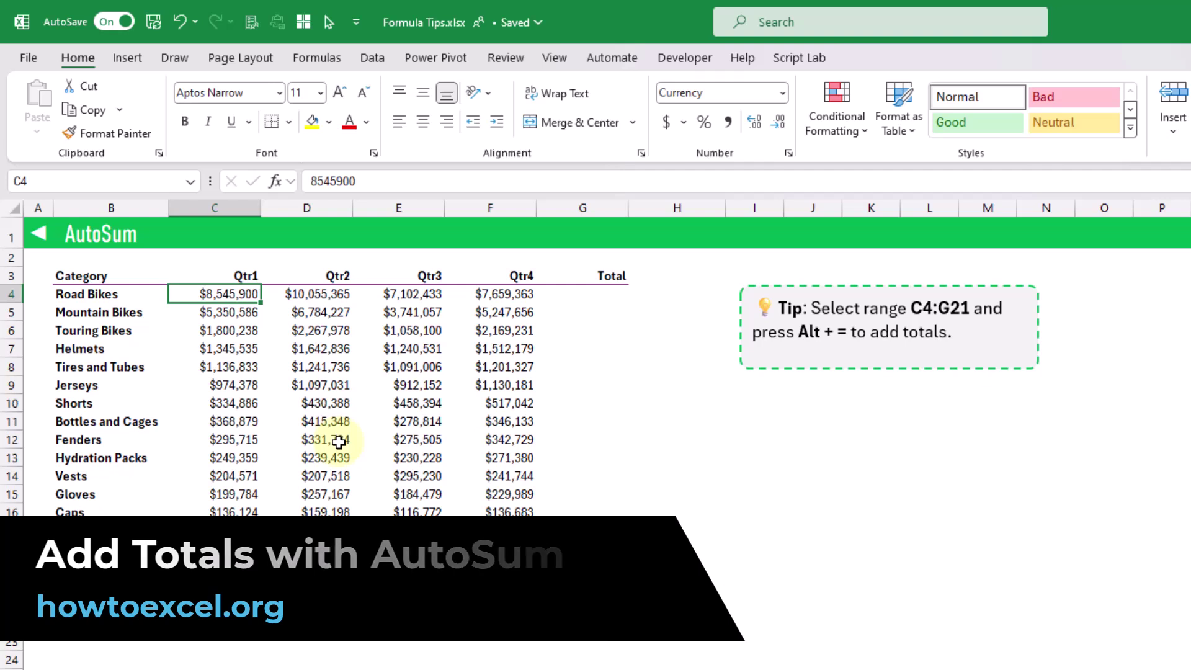
Enter =SUM(C4:C20) in C21 to total Qtr1, and fill the formula across to the Qtr4 column in F21.
{"action": "left_click", "coordinate": [228, 608]}
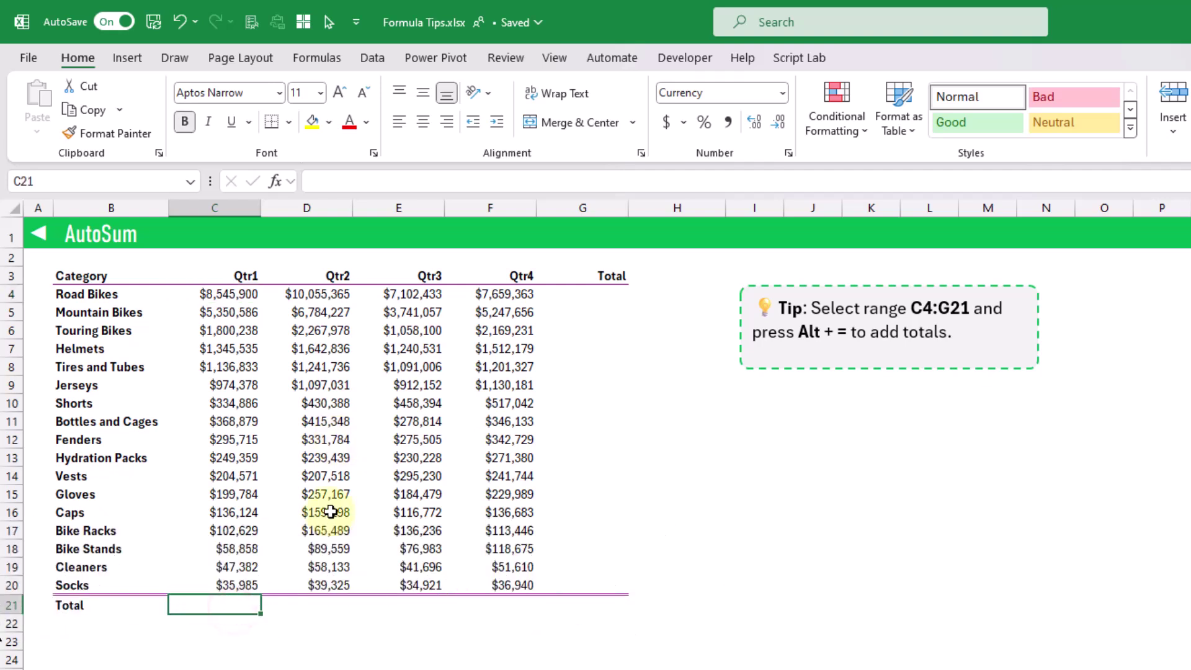
{"action": "type", "text": "=sum"}
{"action": "key", "text": "Tab"}
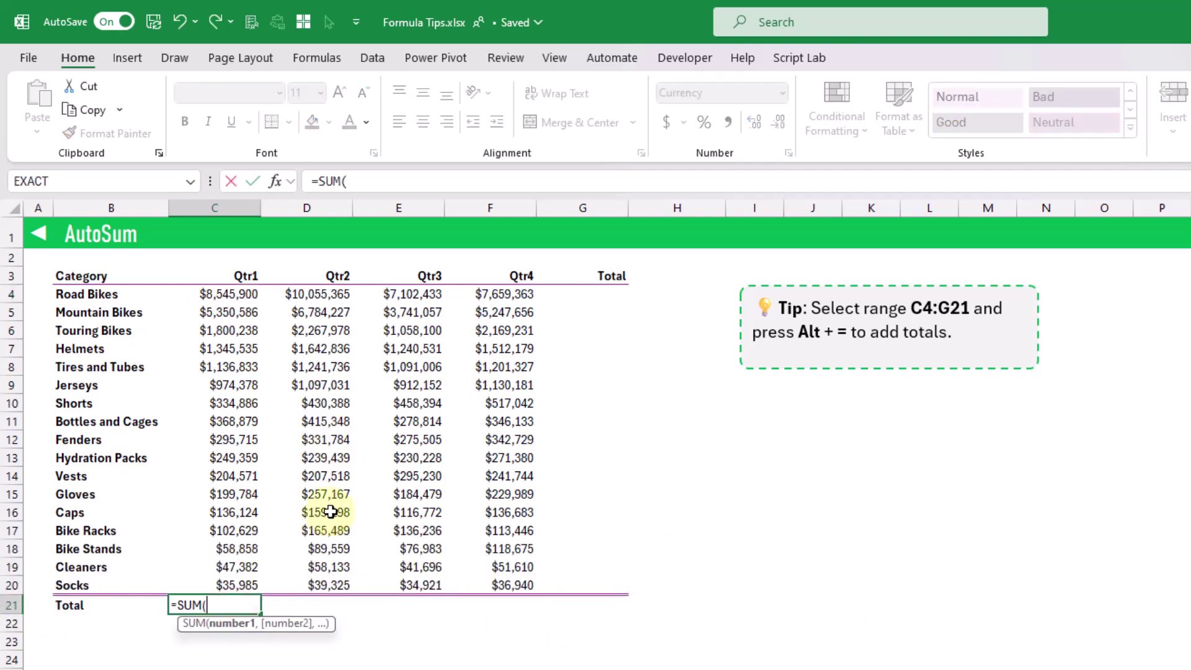
{"action": "left_click_drag", "start_coordinate": [235, 293], "coordinate": [251, 589]}
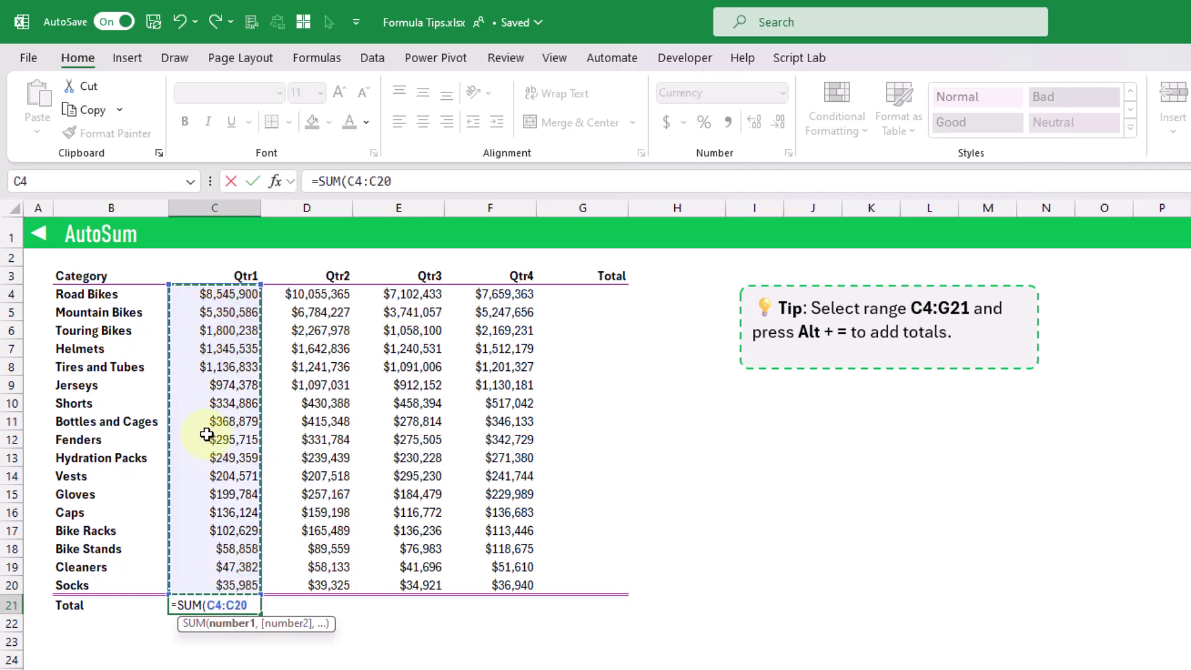
{"action": "key", "text": "ctrl+Return"}
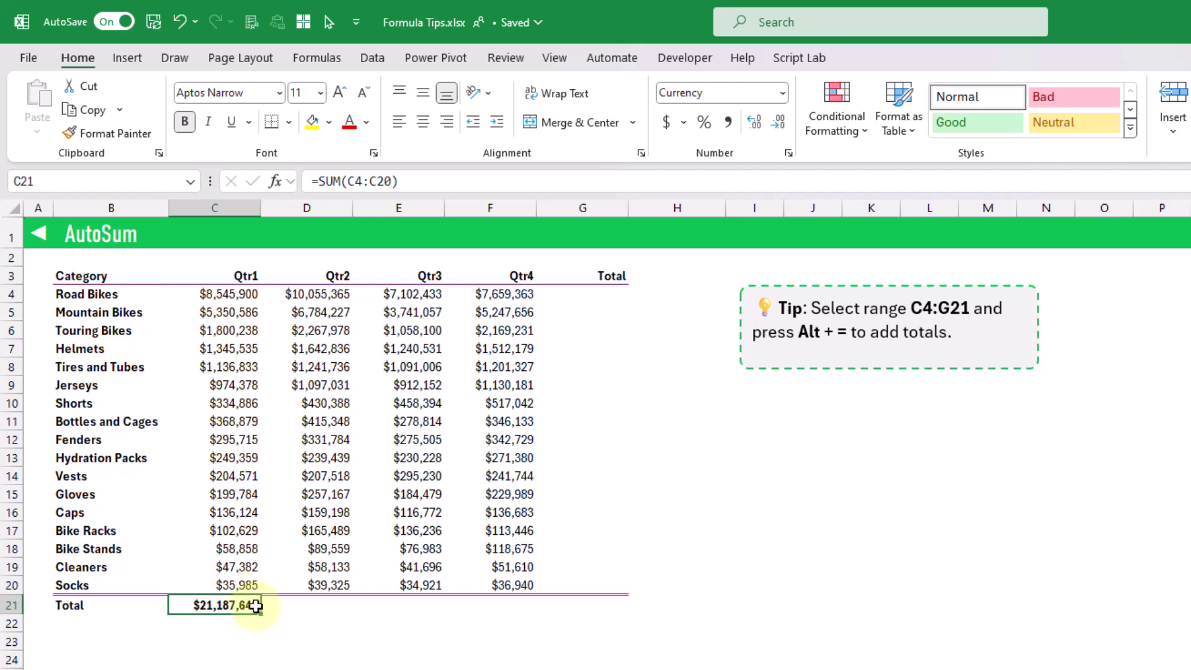
{"action": "left_click_drag", "start_coordinate": [259, 610], "coordinate": [520, 620]}
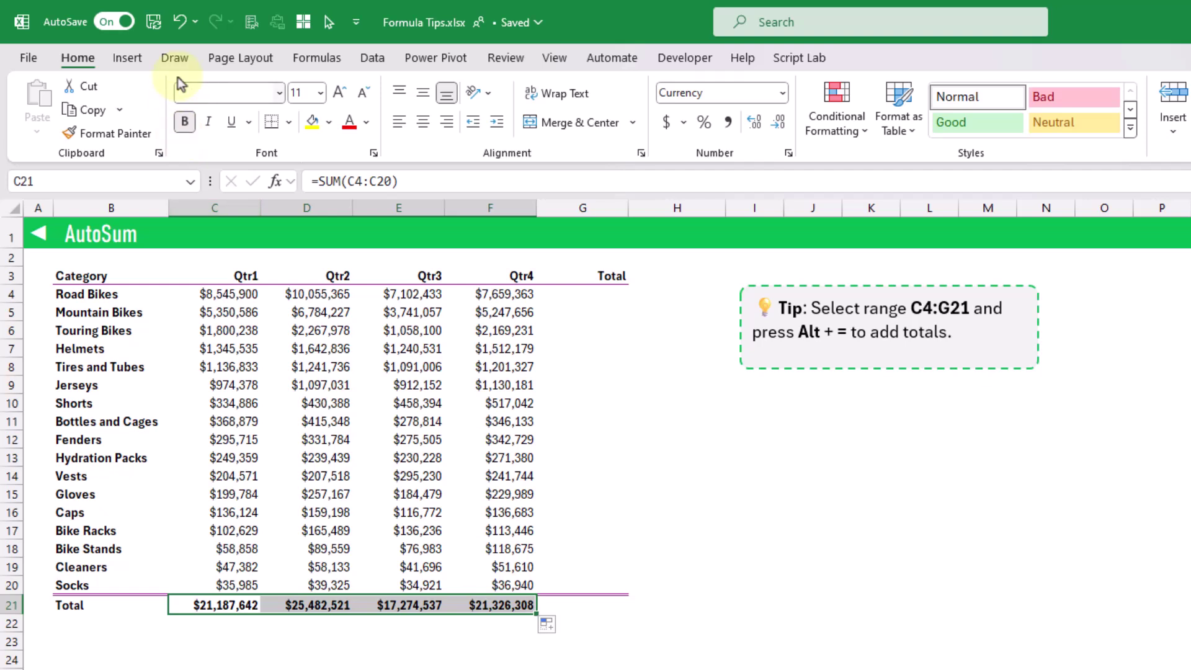
Undo the filled totals and the SUM formula in the Total row.
{"action": "left_click", "coordinate": [180, 22]}
{"action": "left_click", "coordinate": [180, 22]}
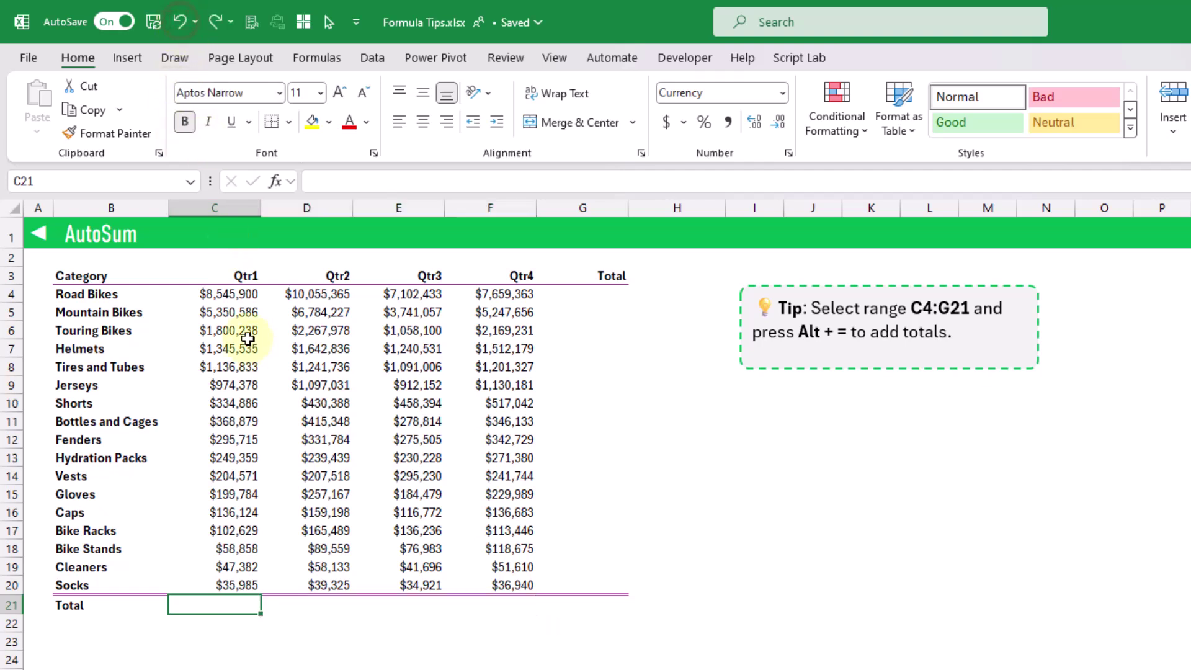
Add all row and column totals at once by applying AutoSum to the range C4:G21.
{"action": "left_click", "coordinate": [232, 296]}
{"action": "left_click_drag", "start_coordinate": [233, 295], "coordinate": [583, 611]}
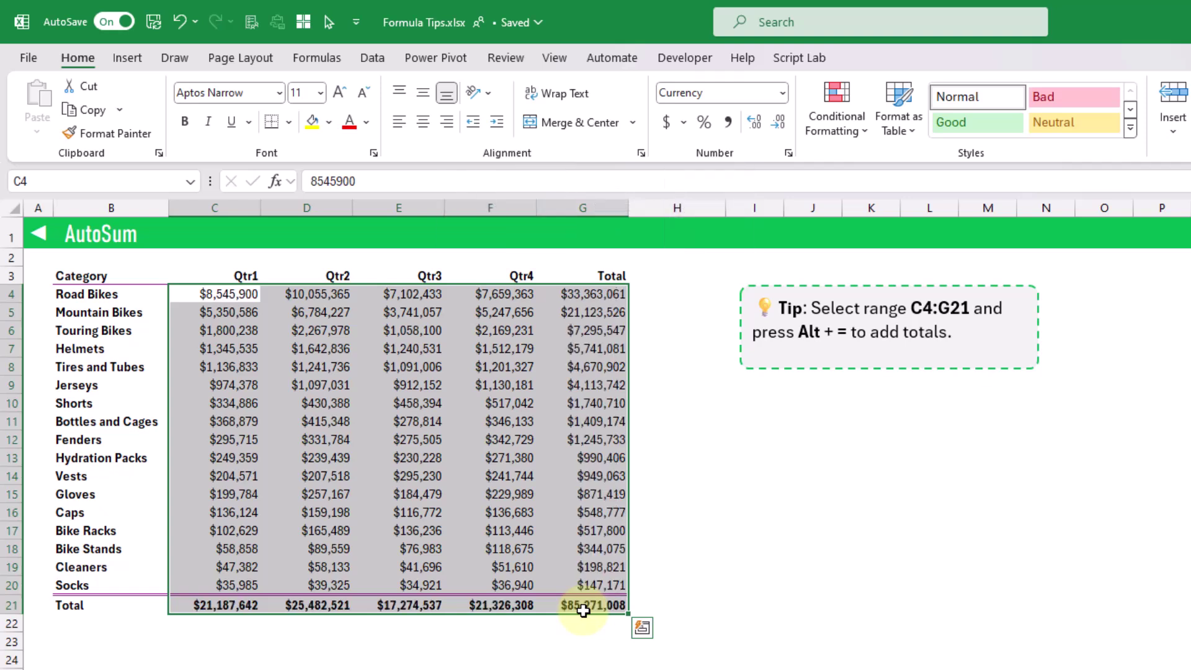
Inspect the SUM formulas in the Jerseys total (G9) and the Qtr3 total (E21).
{"action": "left_click", "coordinate": [586, 383]}
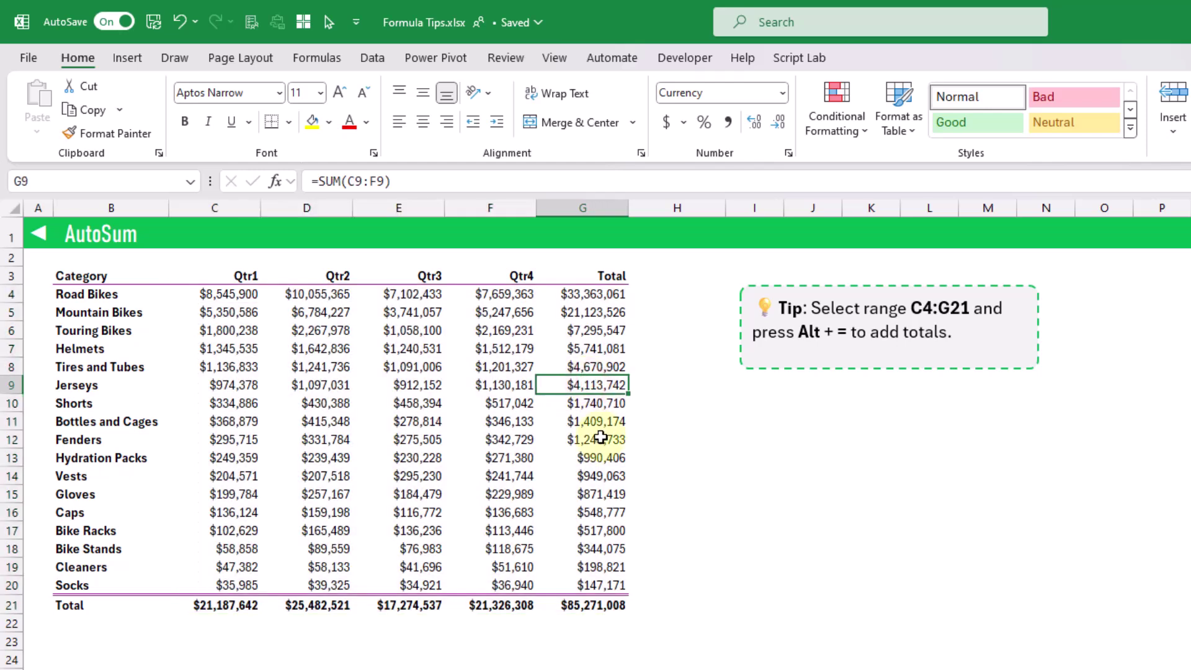
{"action": "key", "text": "F2"}
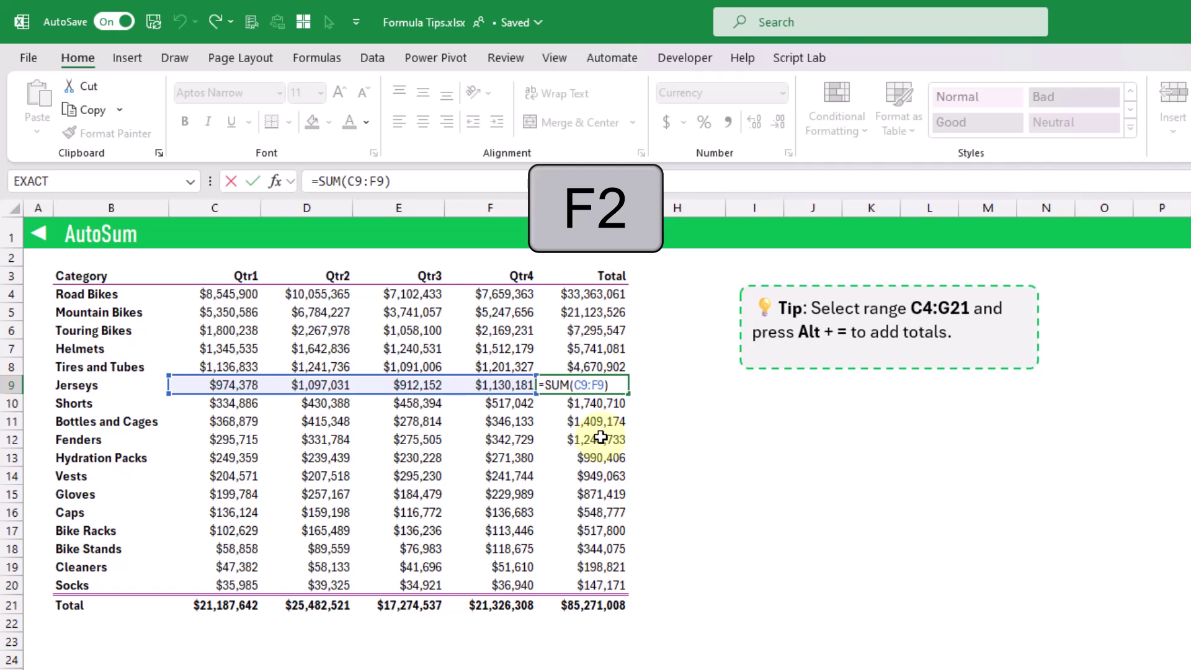
{"action": "key", "text": "Return"}
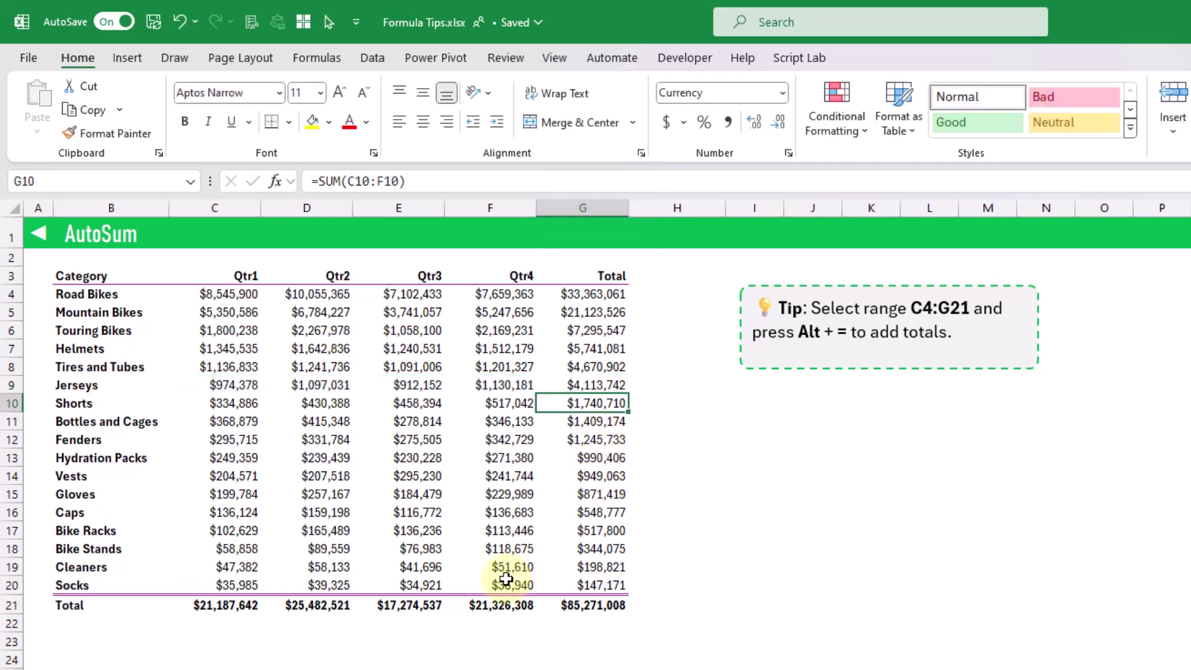
{"action": "left_click", "coordinate": [405, 607]}
{"action": "key", "text": "F2"}
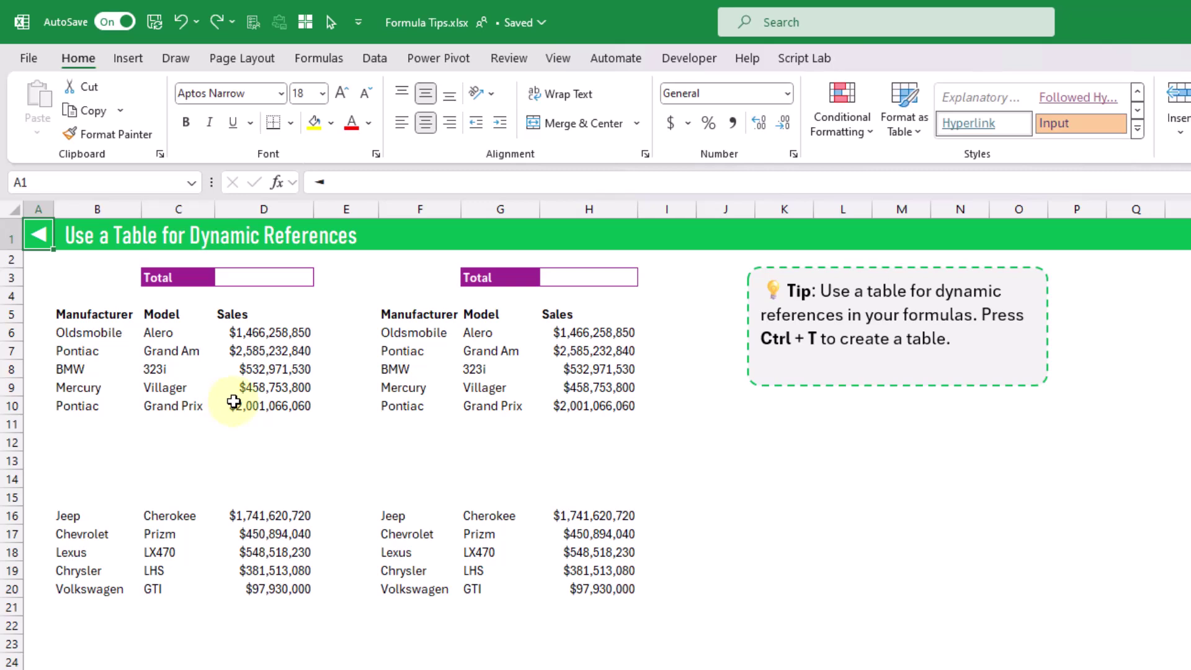
Convert the range B5:D10 on the dynamic references sheet into a table with headers.
{"action": "left_click_drag", "start_coordinate": [109, 312], "coordinate": [276, 407]}
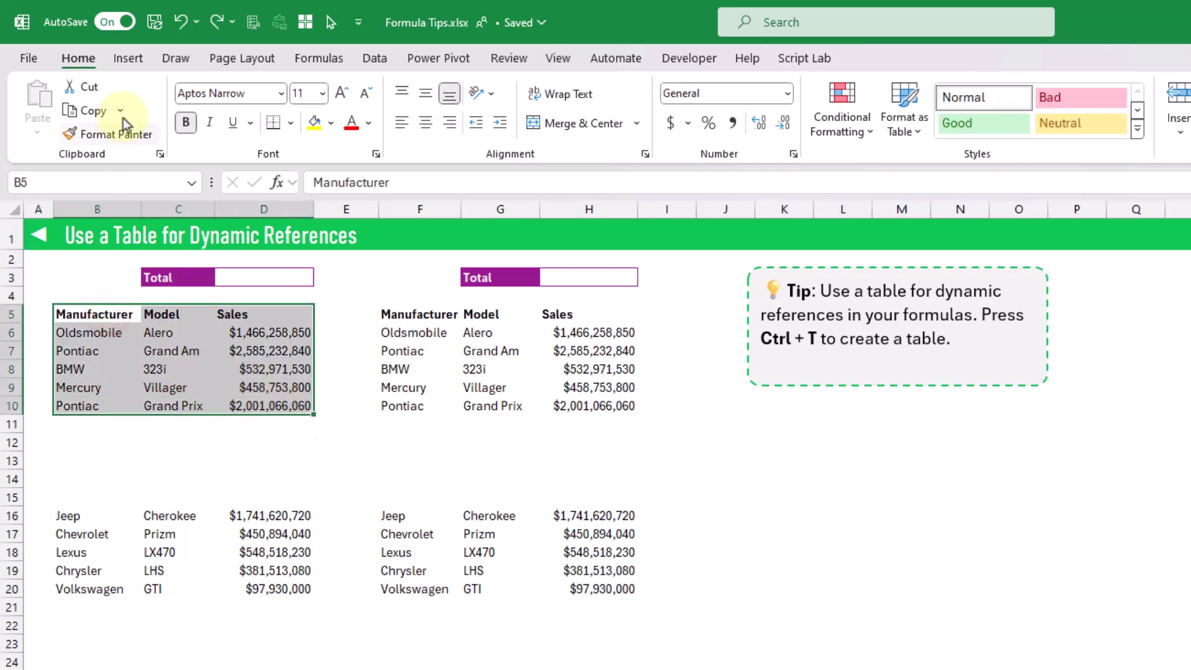
{"action": "left_click", "coordinate": [132, 58]}
{"action": "left_click", "coordinate": [172, 101]}
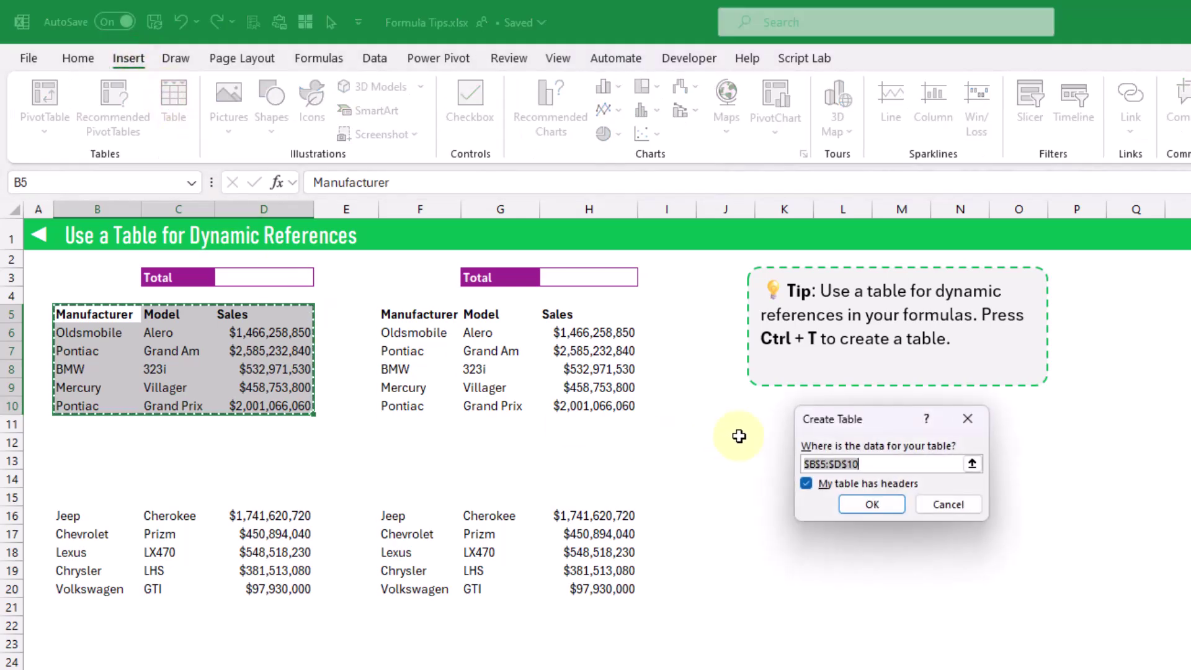
{"action": "left_click", "coordinate": [870, 507]}
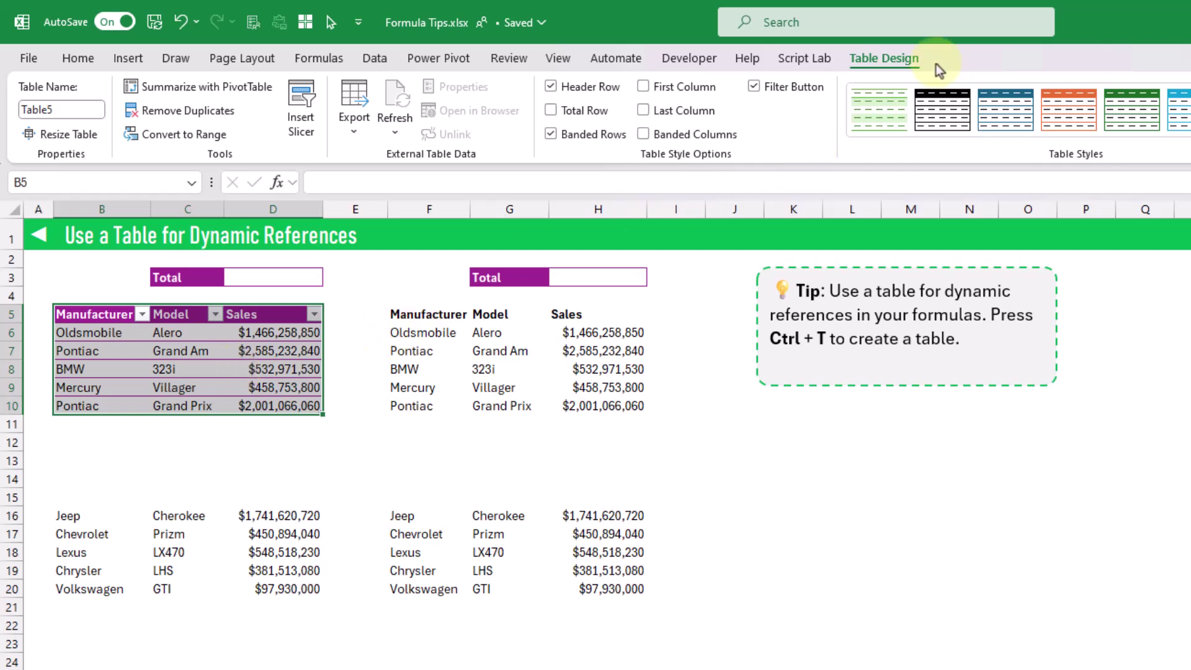
Rename the new table as Sales.
{"action": "left_click", "coordinate": [900, 56]}
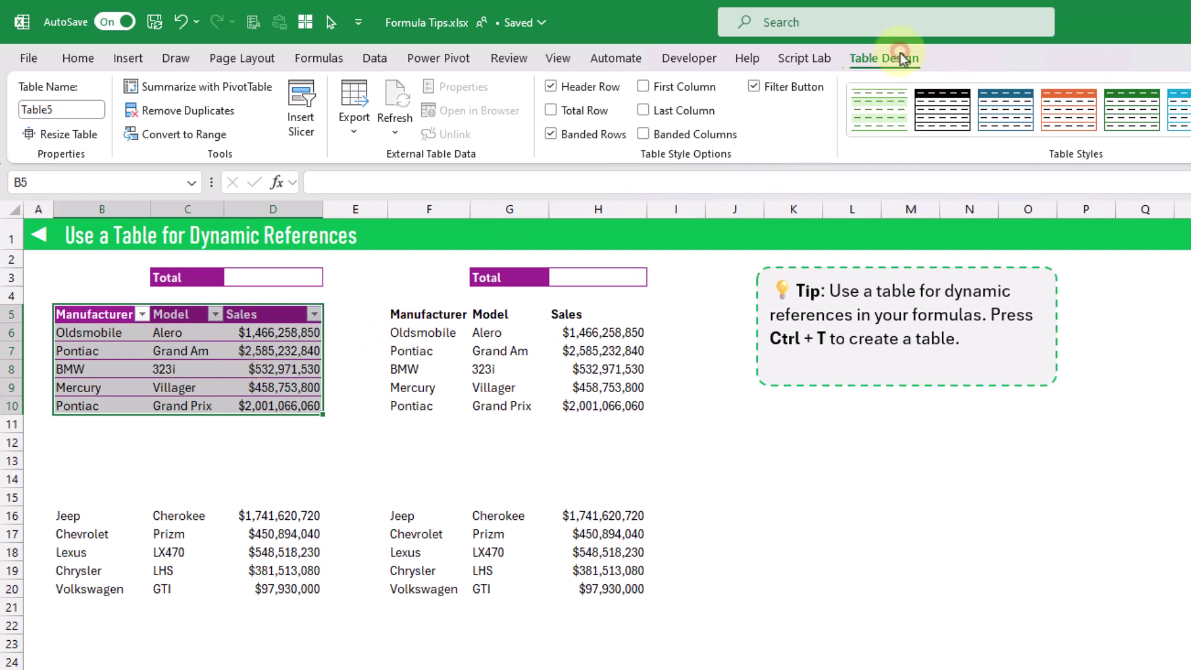
{"action": "left_click", "coordinate": [62, 109]}
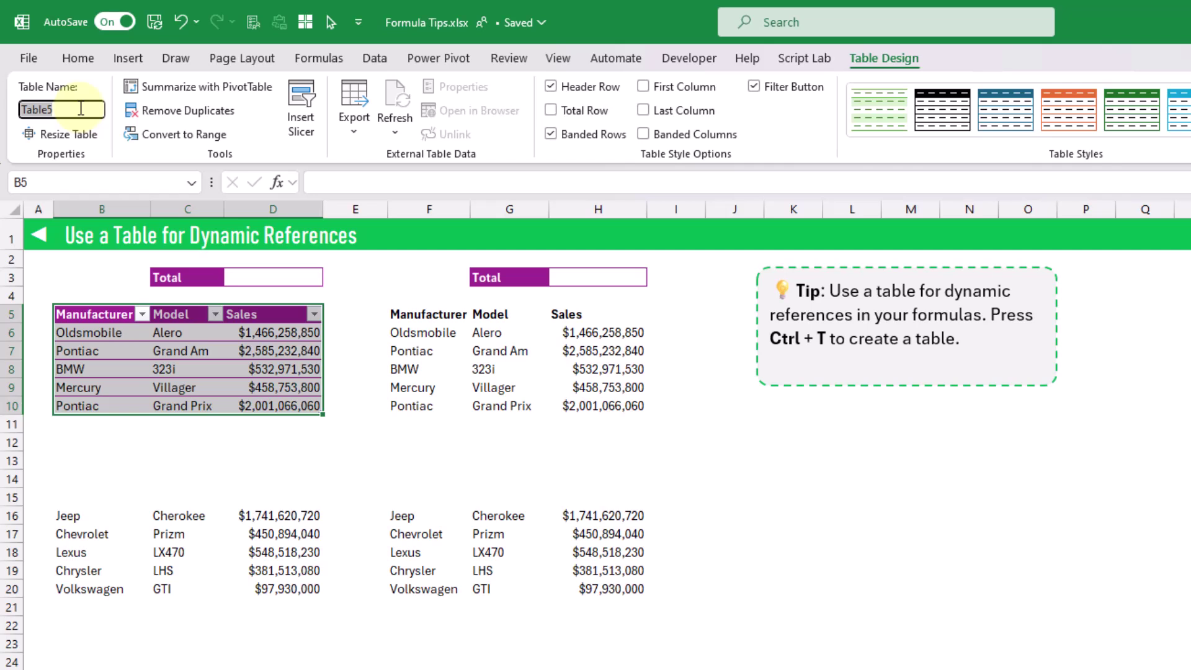
{"action": "type", "text": "S"}
{"action": "key", "text": "Return"}
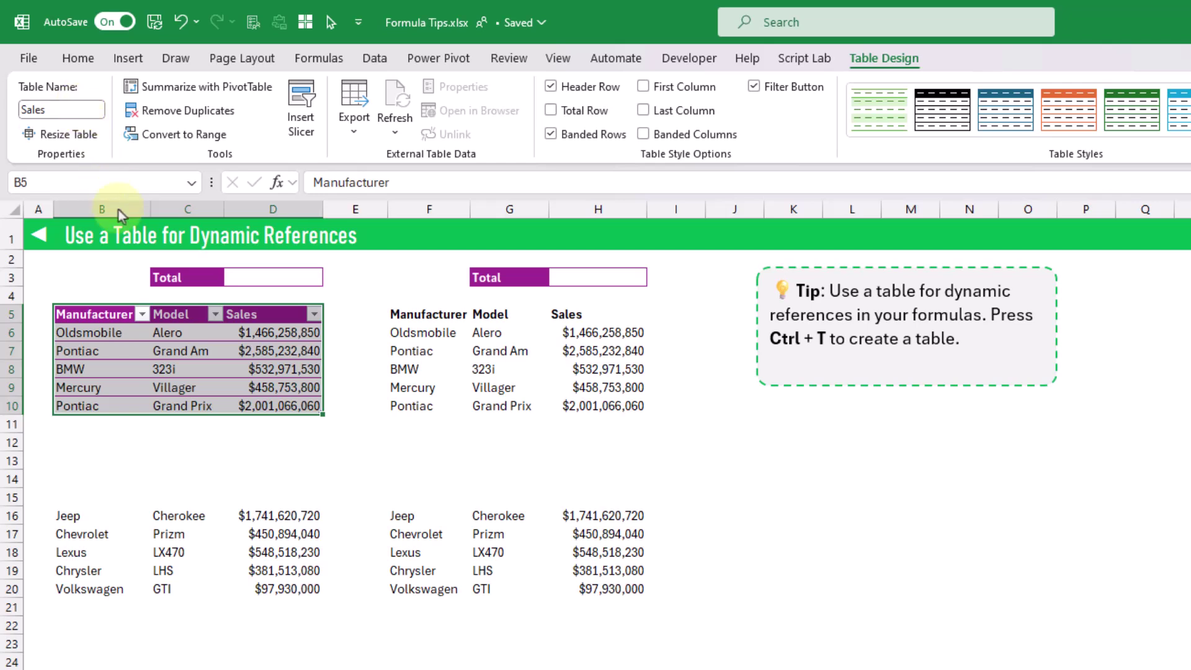
{"action": "left_click", "coordinate": [210, 349]}
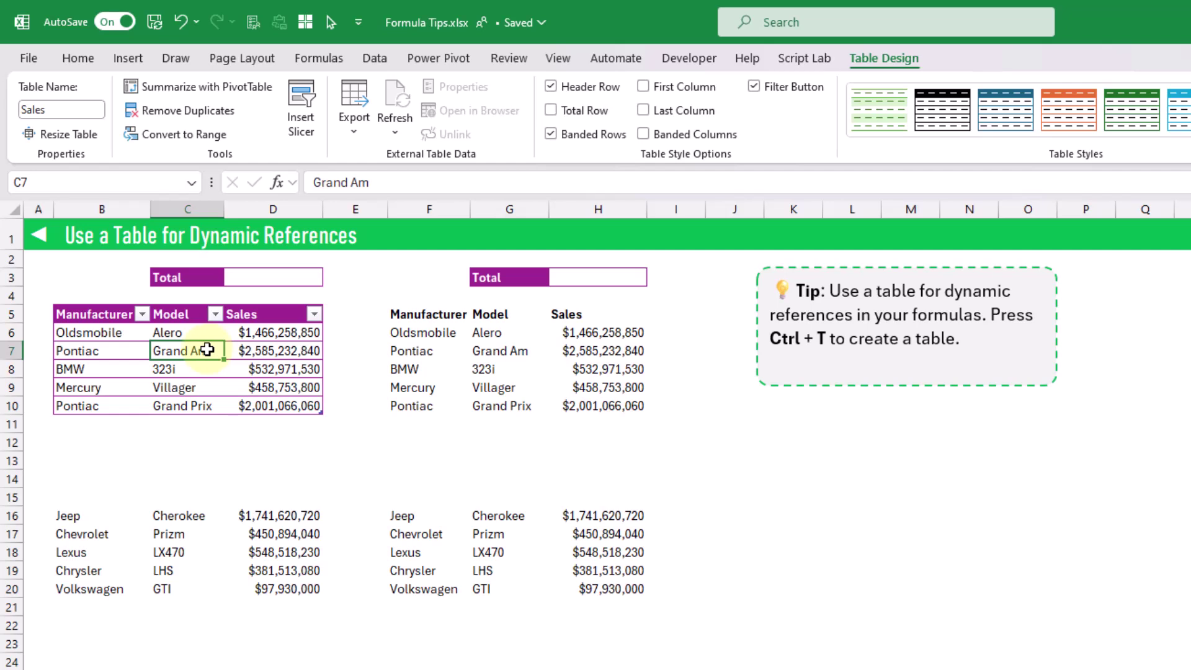
Total the table's Sales column in D3 with the structured reference formula =SUM(Sales[Sales]).
{"action": "left_click", "coordinate": [266, 276]}
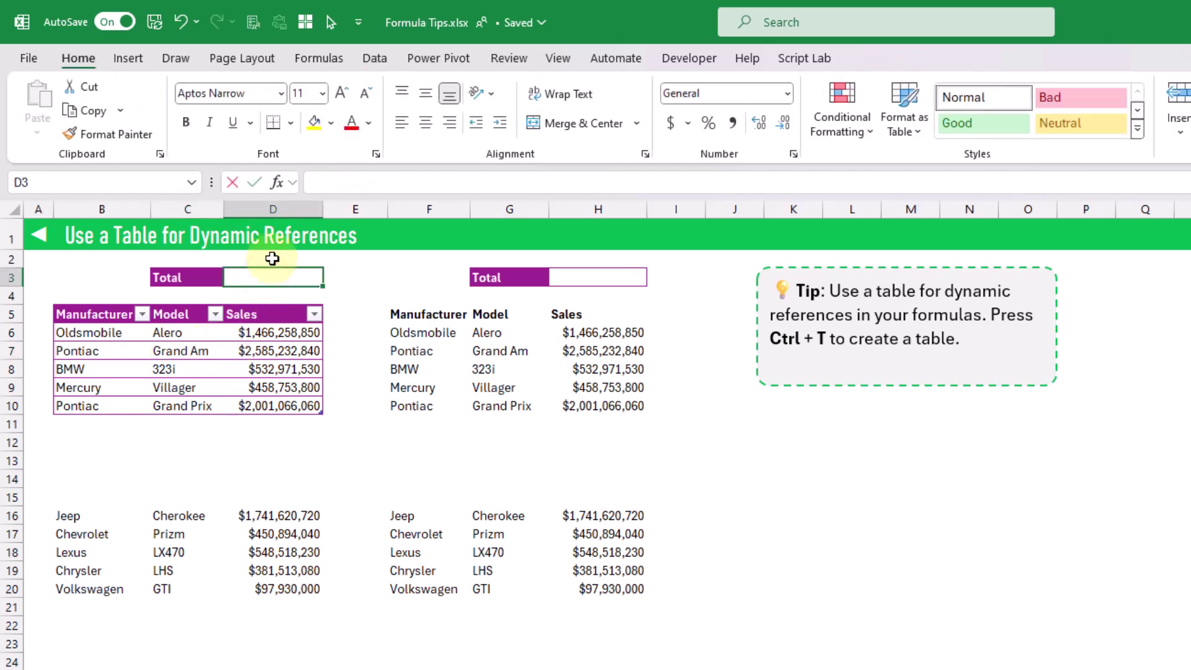
{"action": "type", "text": "=sum"}
{"action": "key", "text": "Tab"}
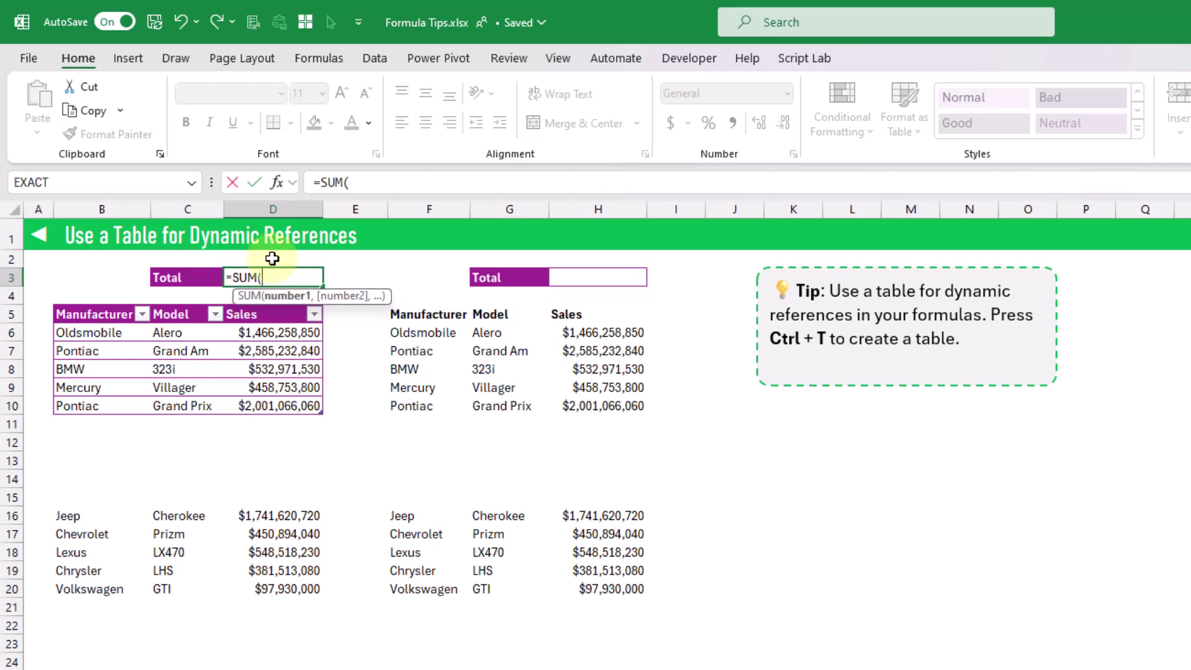
{"action": "left_click", "coordinate": [270, 303]}
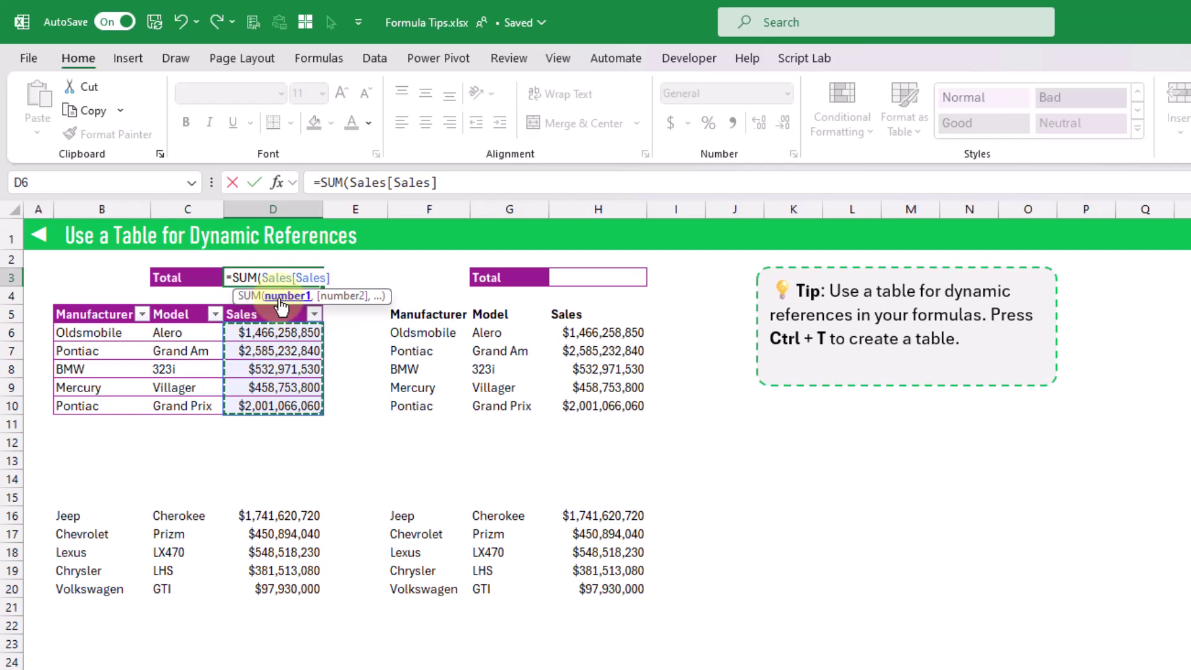
{"action": "key", "text": "Return"}
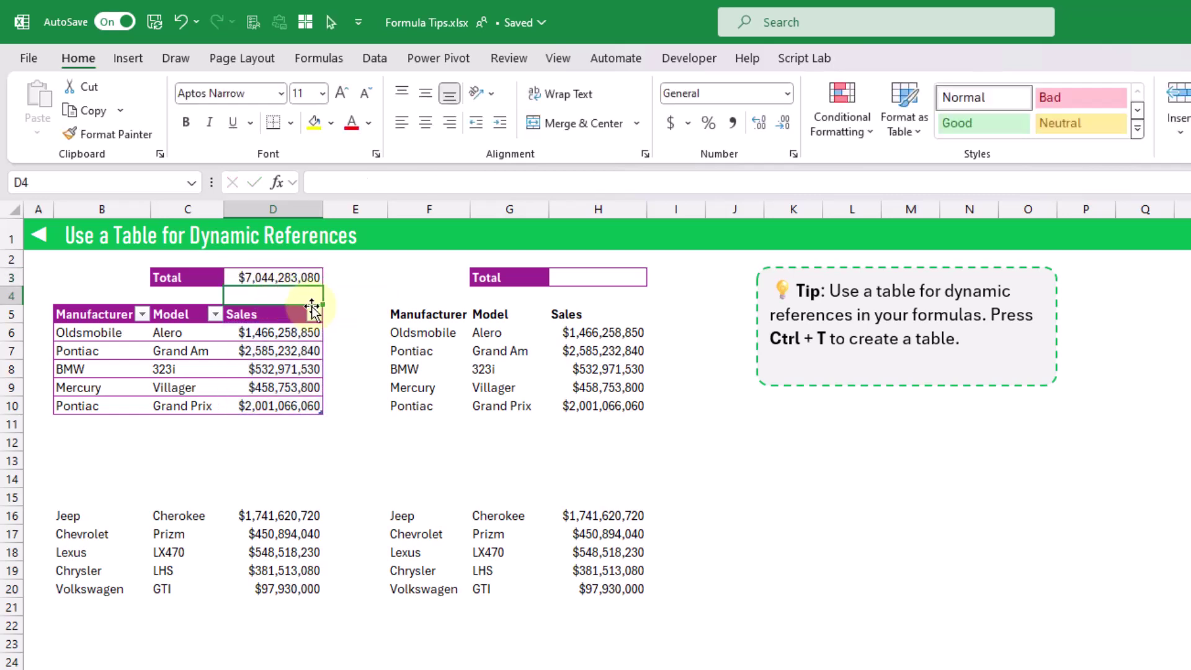
Total the sales of the plain range in H3 with the formula =SUM(H6:H10).
{"action": "left_click", "coordinate": [572, 278]}
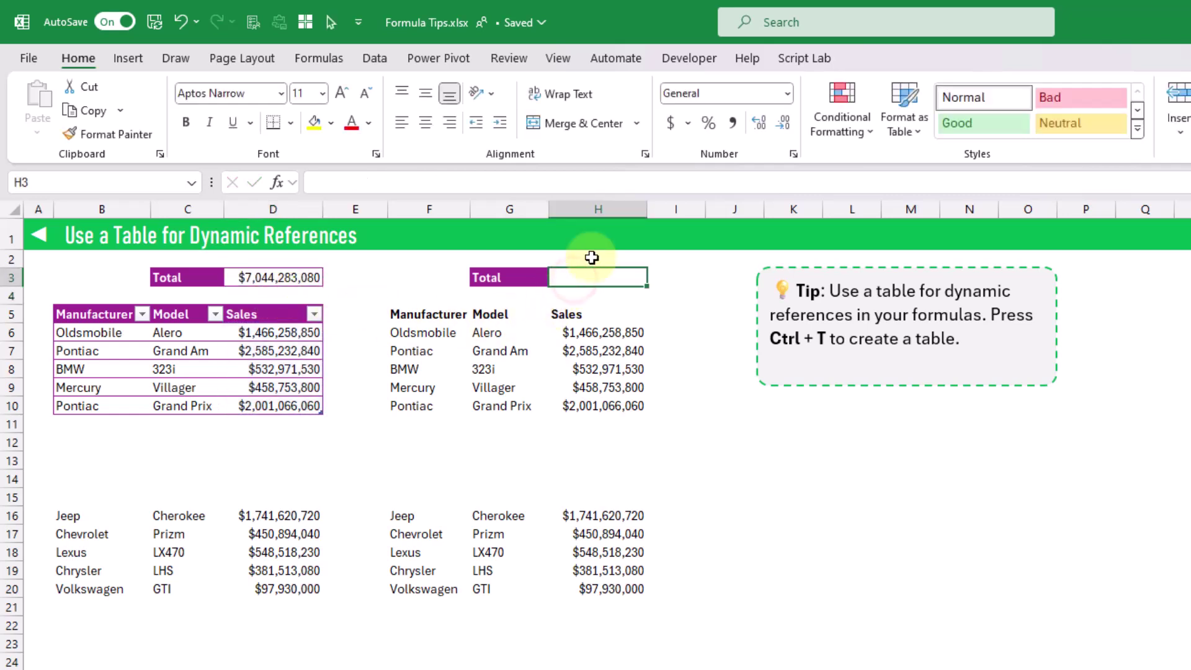
{"action": "type", "text": "=sum"}
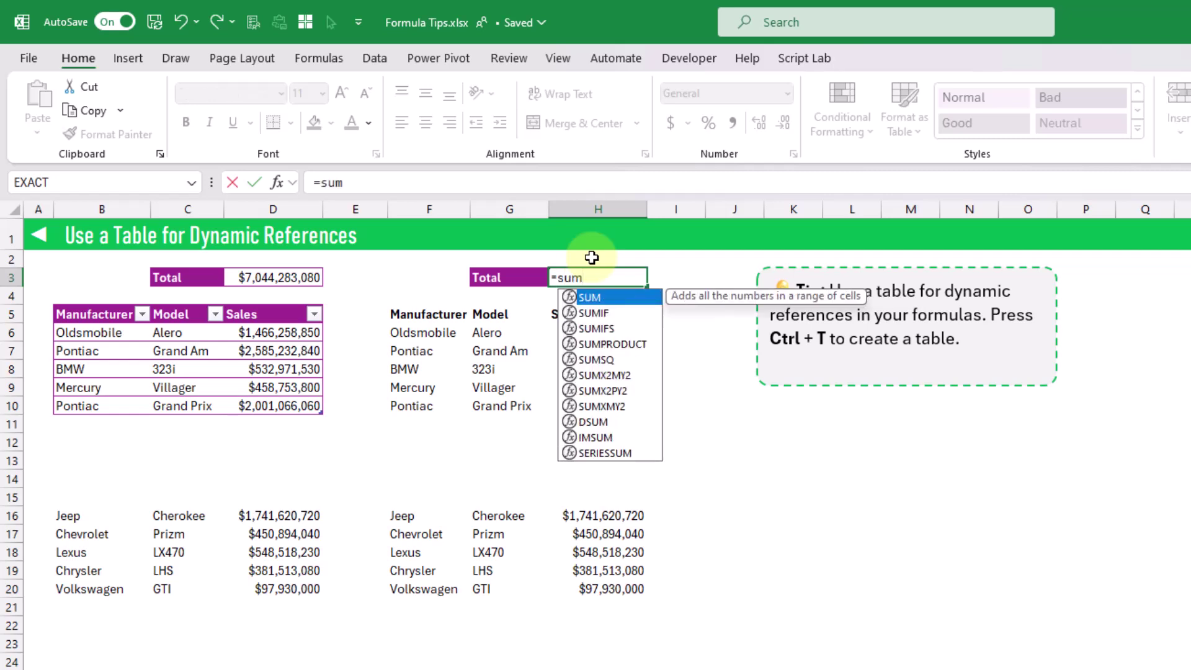
{"action": "key", "text": "Tab"}
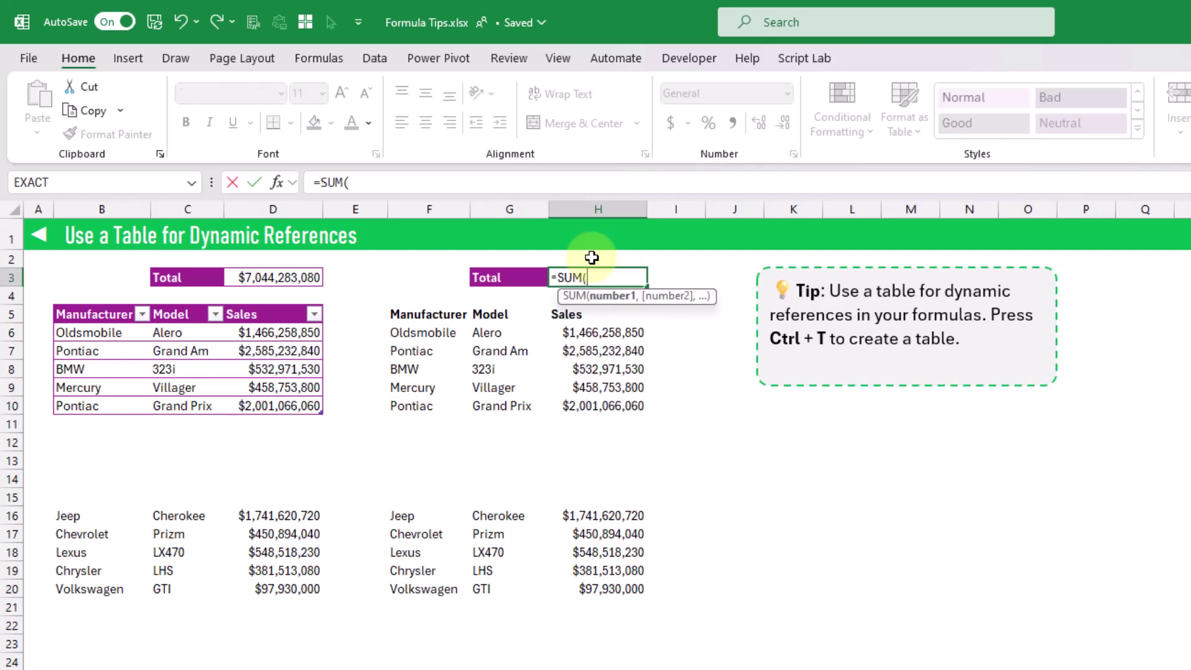
{"action": "left_click_drag", "start_coordinate": [600, 332], "coordinate": [587, 406]}
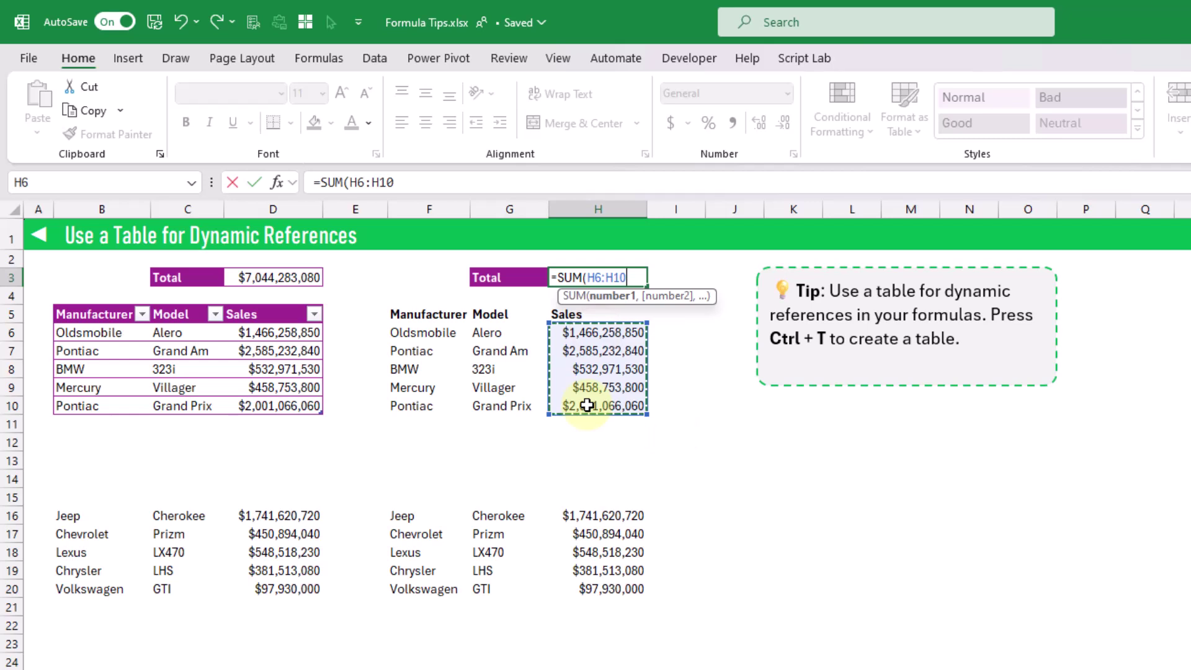
{"action": "type", "text": ")"}
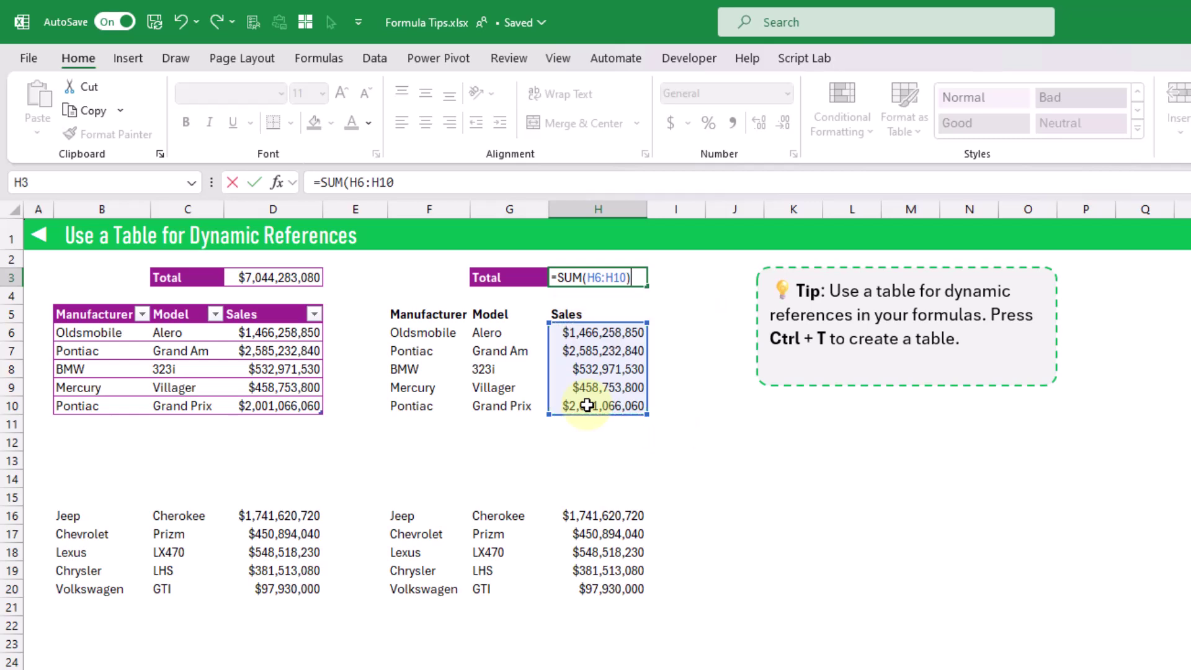
{"action": "key", "text": "Return"}
Move the records in F16:H20 up to F11:H15 and extend the H3 formula to =SUM(H6:H15).
{"action": "left_click_drag", "start_coordinate": [420, 520], "coordinate": [613, 588]}
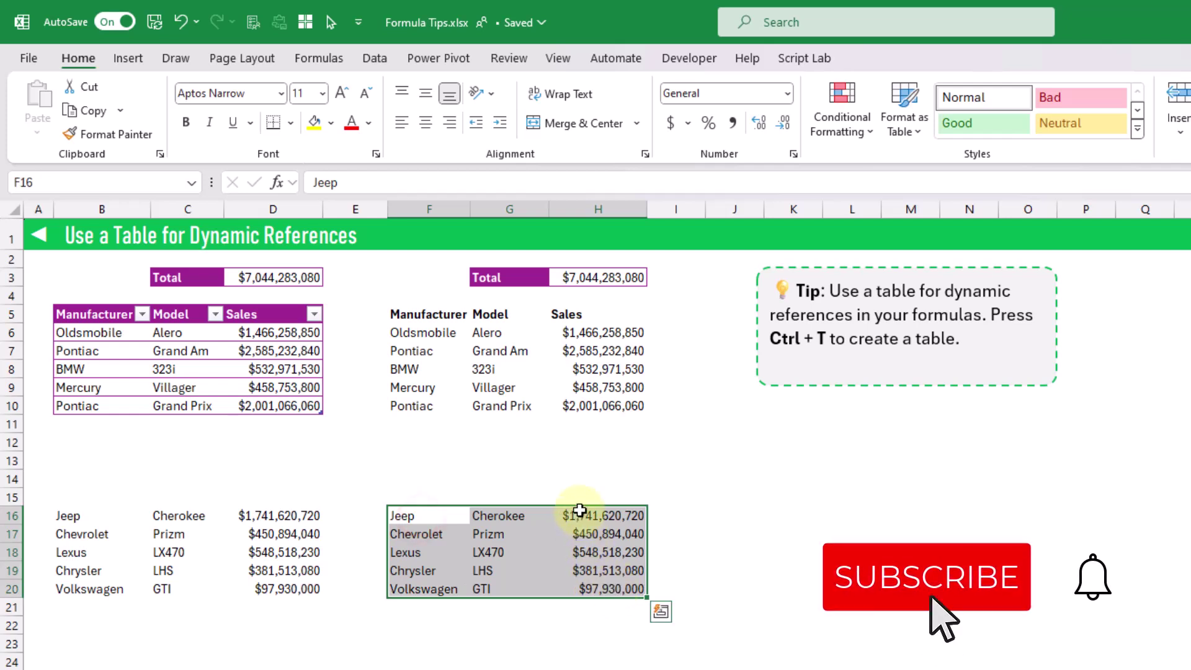
{"action": "left_click_drag", "start_coordinate": [579, 510], "coordinate": [582, 420]}
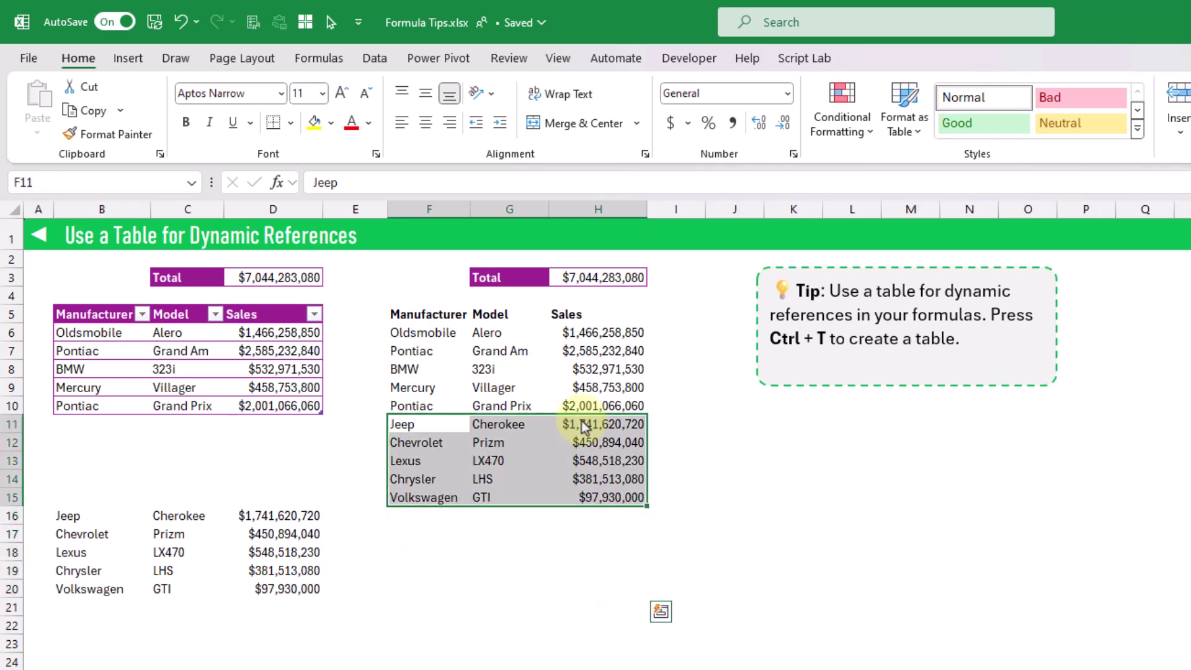
{"action": "left_click", "coordinate": [599, 276]}
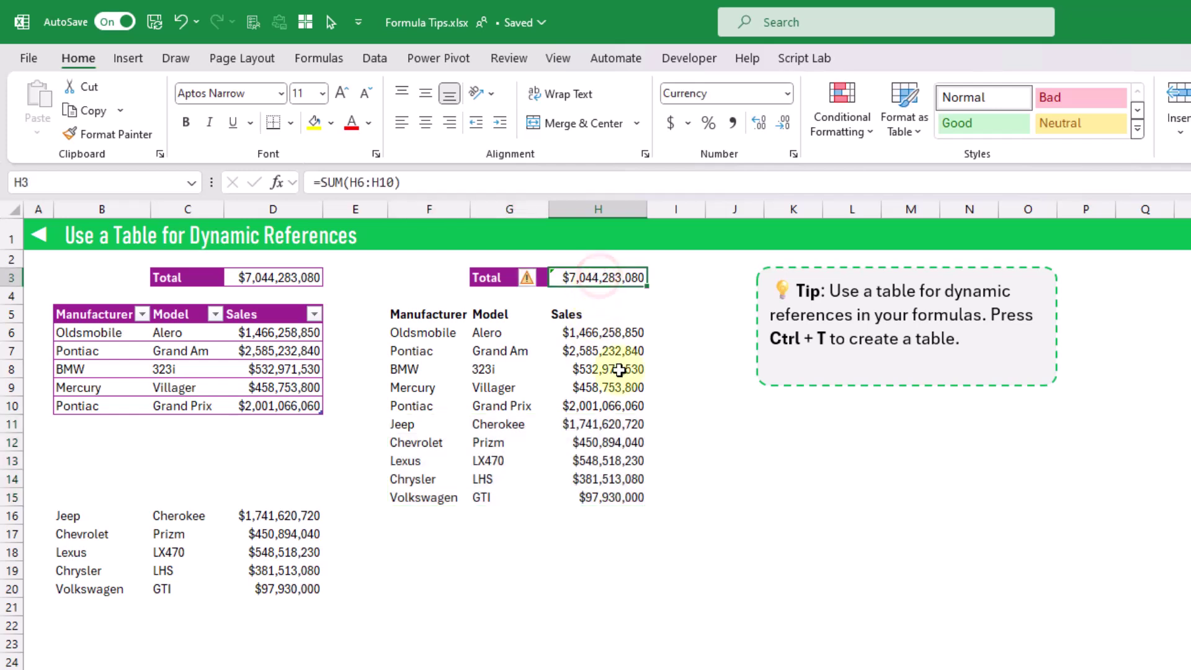
{"action": "key", "text": "F2"}
{"action": "left_click_drag", "start_coordinate": [646, 413], "coordinate": [644, 504]}
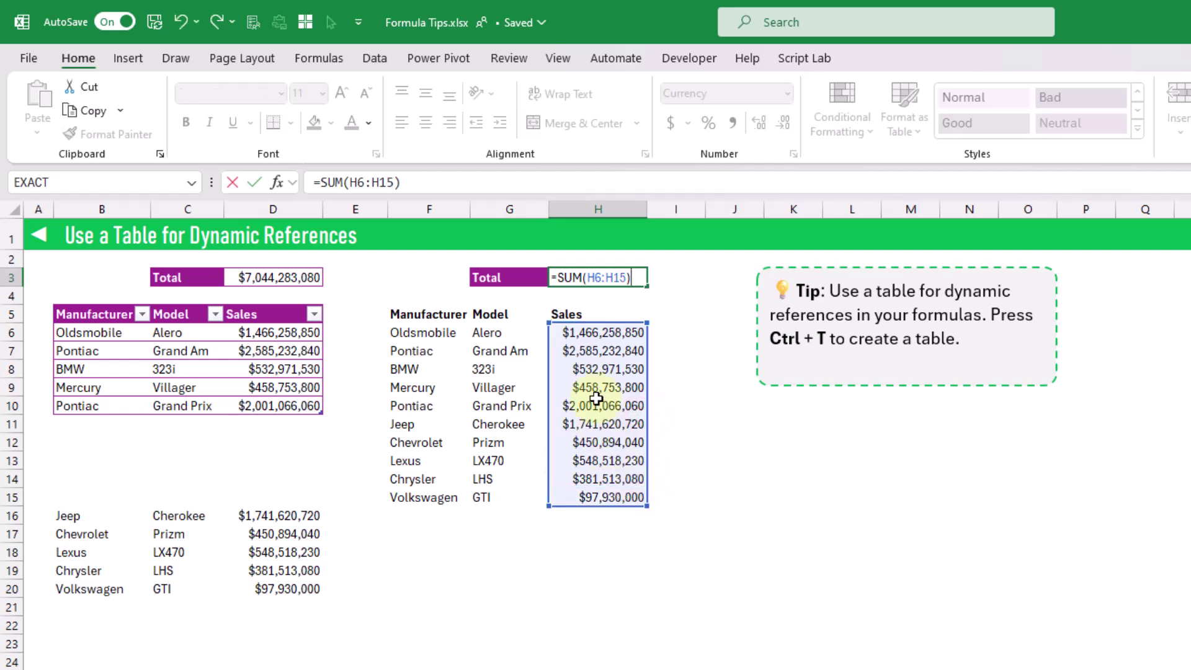
{"action": "key", "text": "Return"}
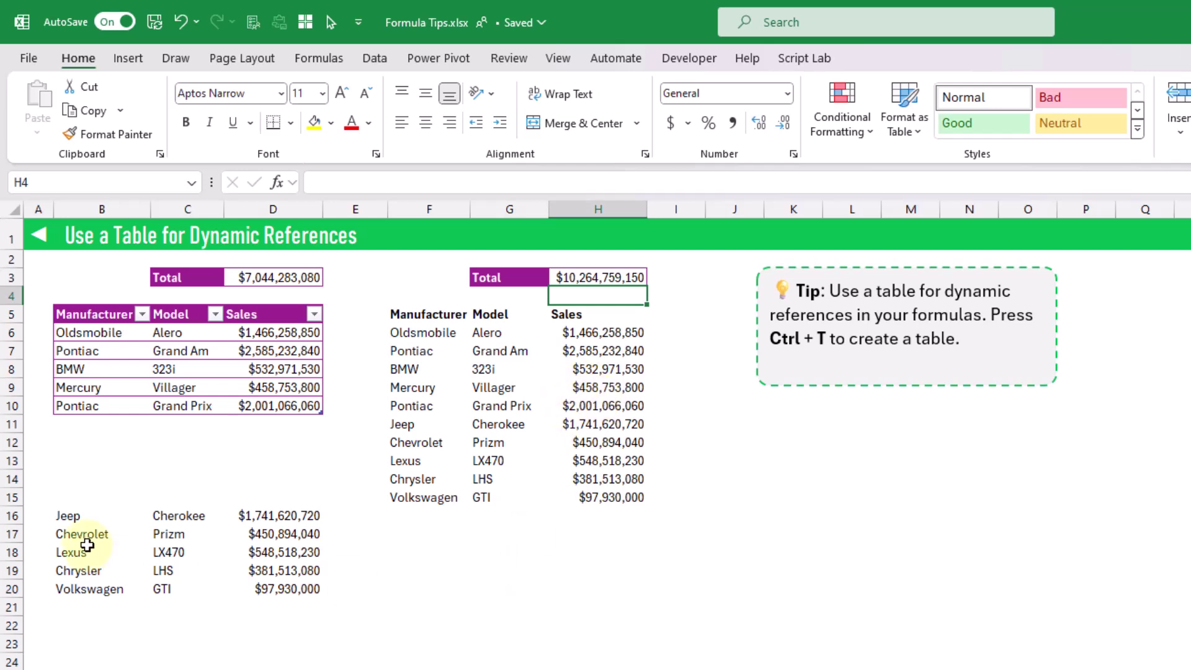
Move the records in B16:D20 to B11:D15 directly below the Sales table, and check the total in D3.
{"action": "left_click_drag", "start_coordinate": [89, 521], "coordinate": [292, 589]}
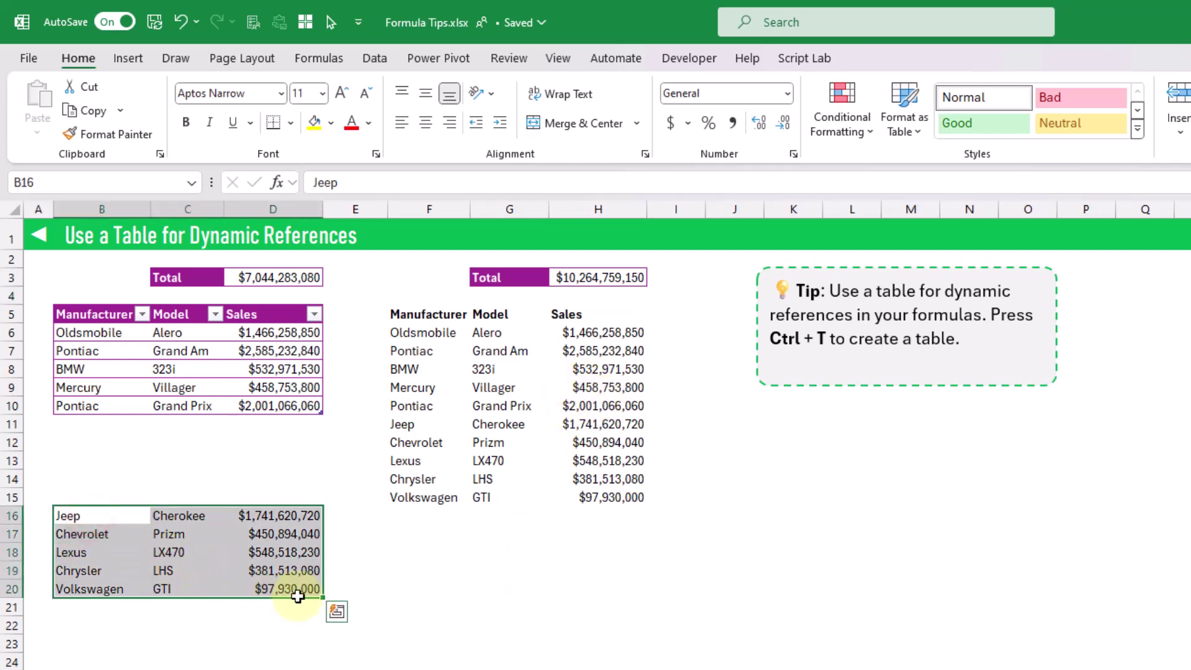
{"action": "left_click_drag", "start_coordinate": [231, 509], "coordinate": [237, 428]}
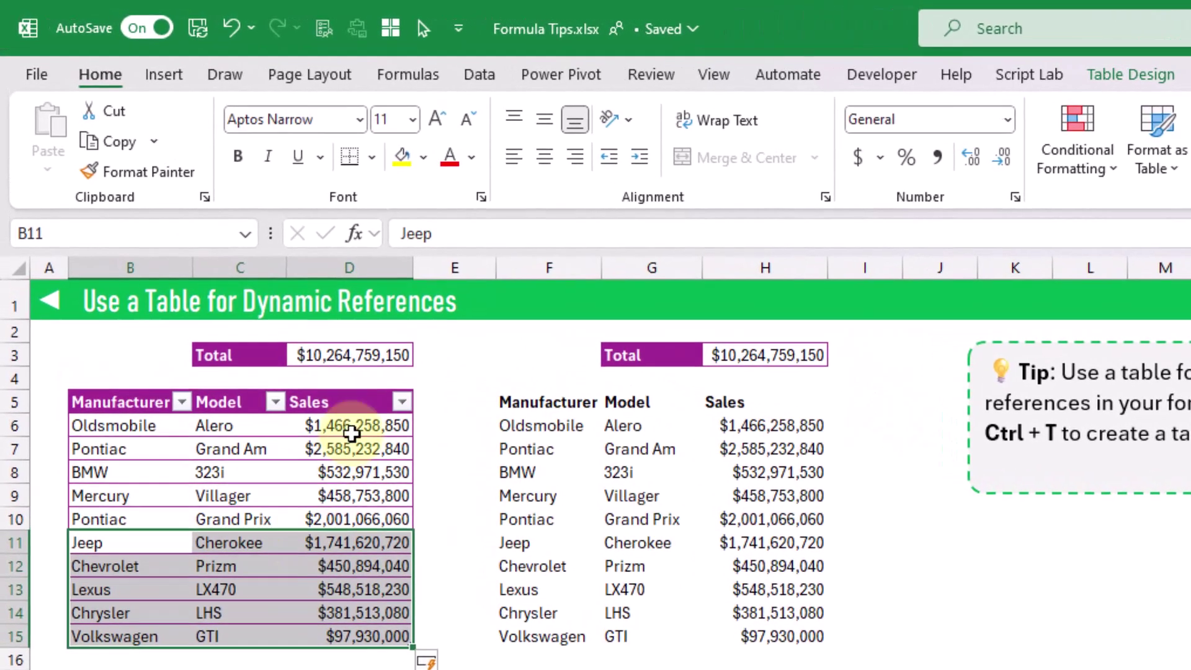
{"action": "left_click", "coordinate": [391, 353]}
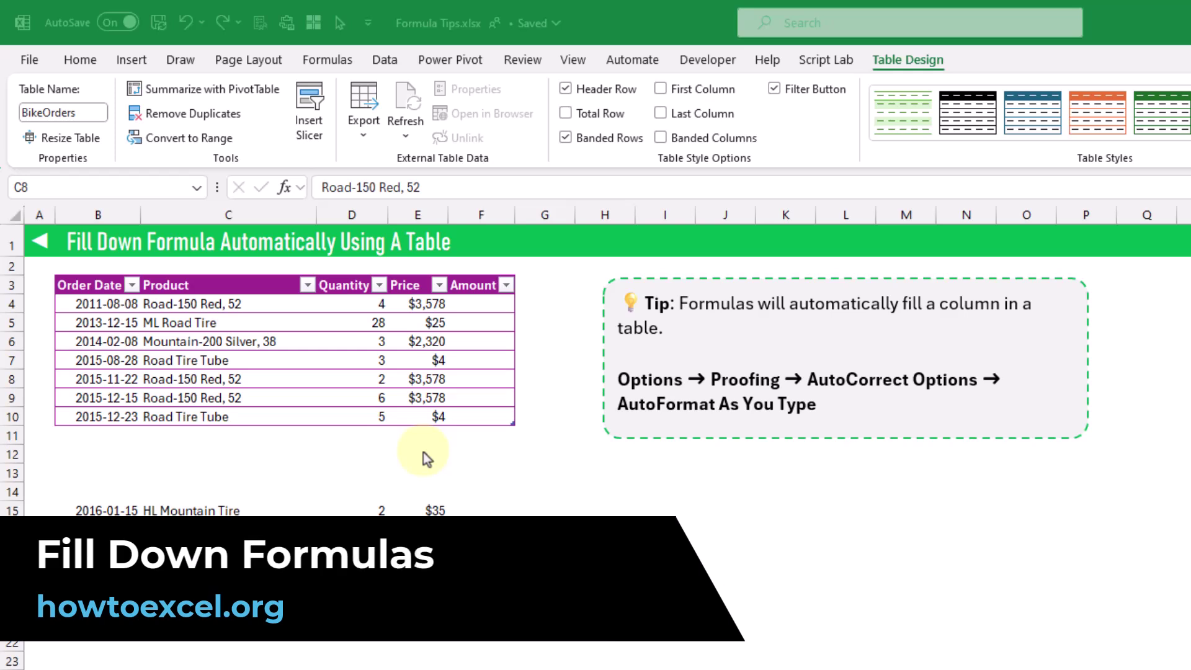
{"action": "left_click", "coordinate": [501, 341]}
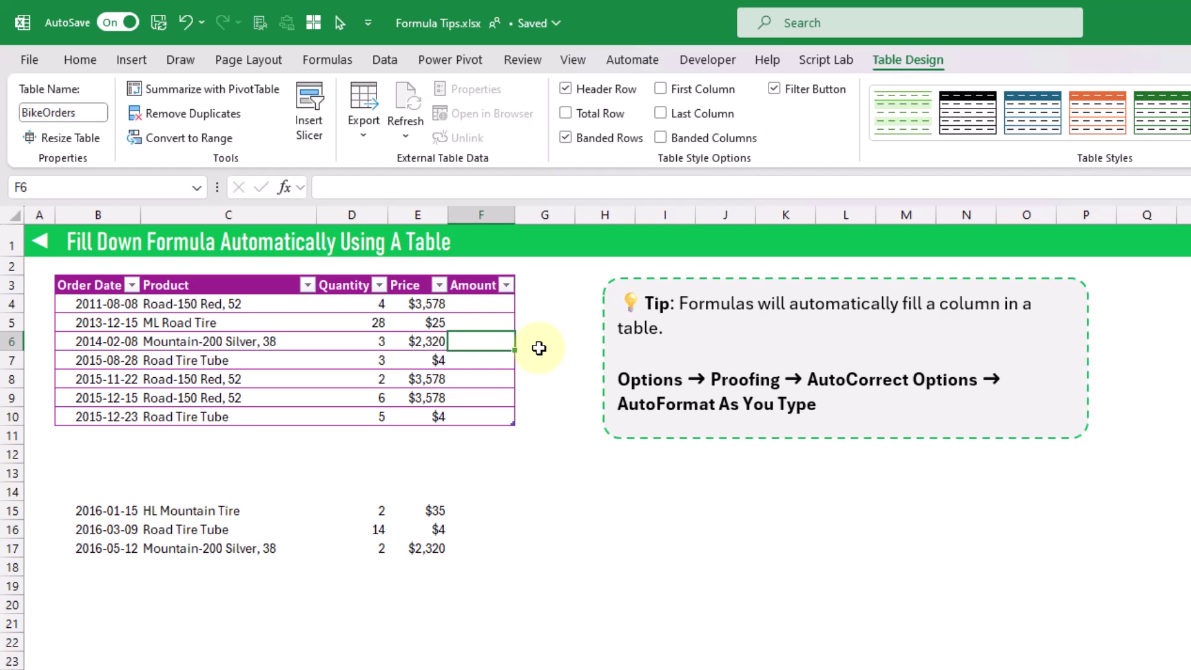
{"action": "type", "text": "="}
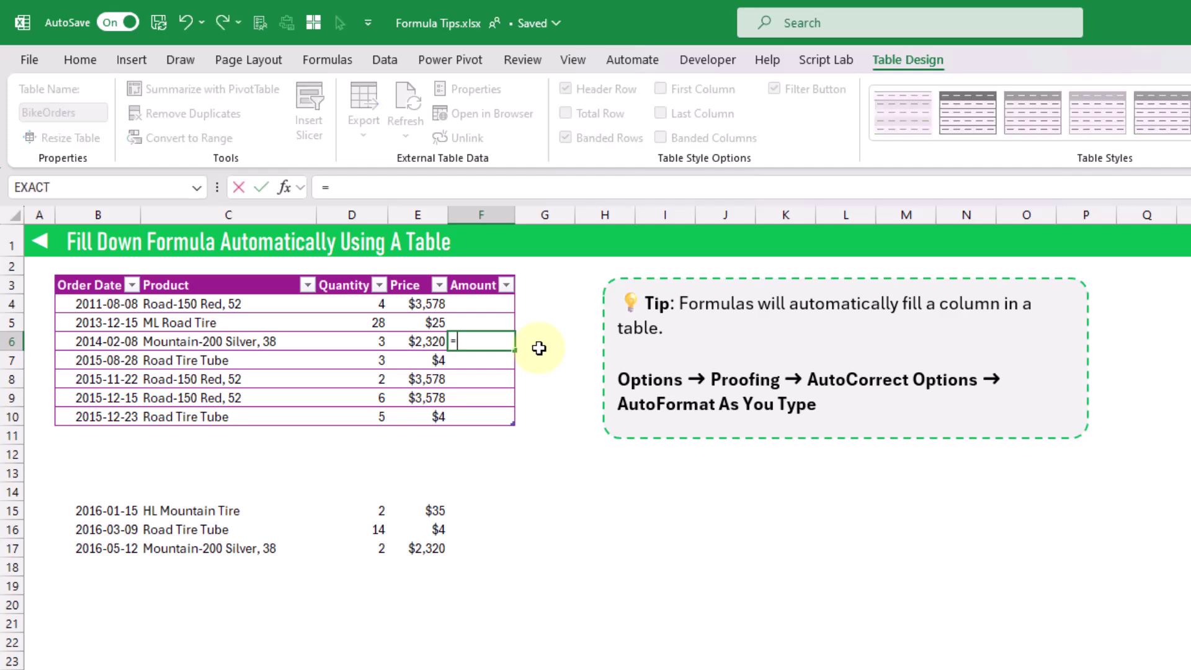
{"action": "key", "text": "Left"}
{"action": "key", "text": "Left"}
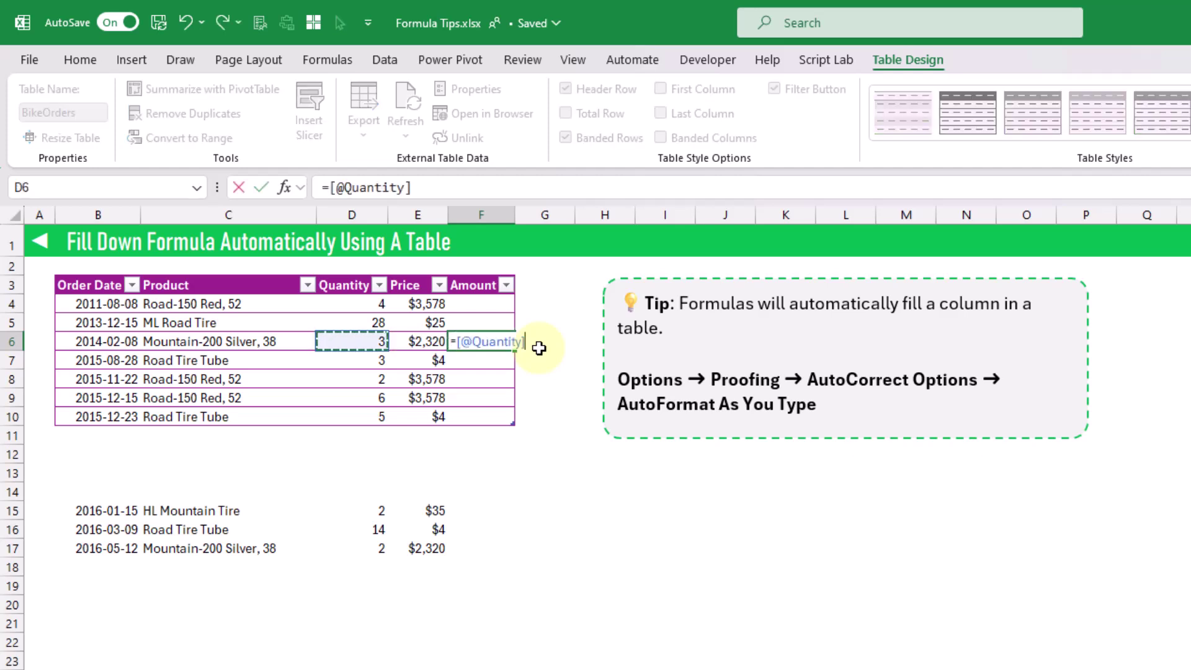
{"action": "type", "text": "*"}
{"action": "key", "text": "Left"}
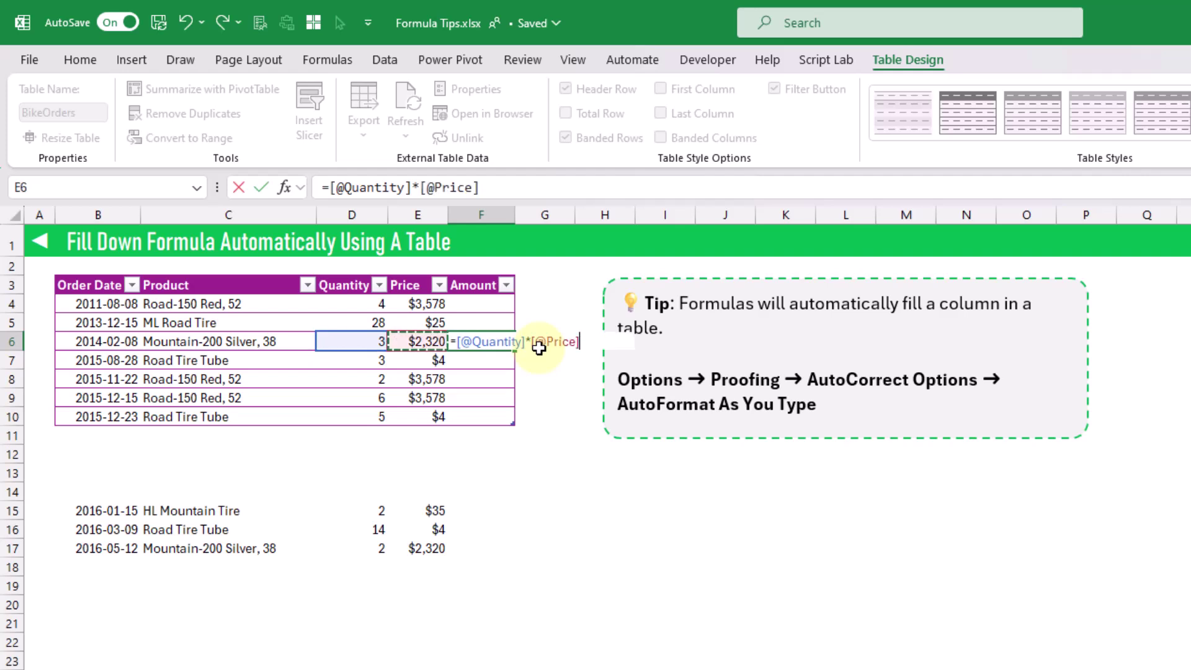
{"action": "key", "text": "Return"}
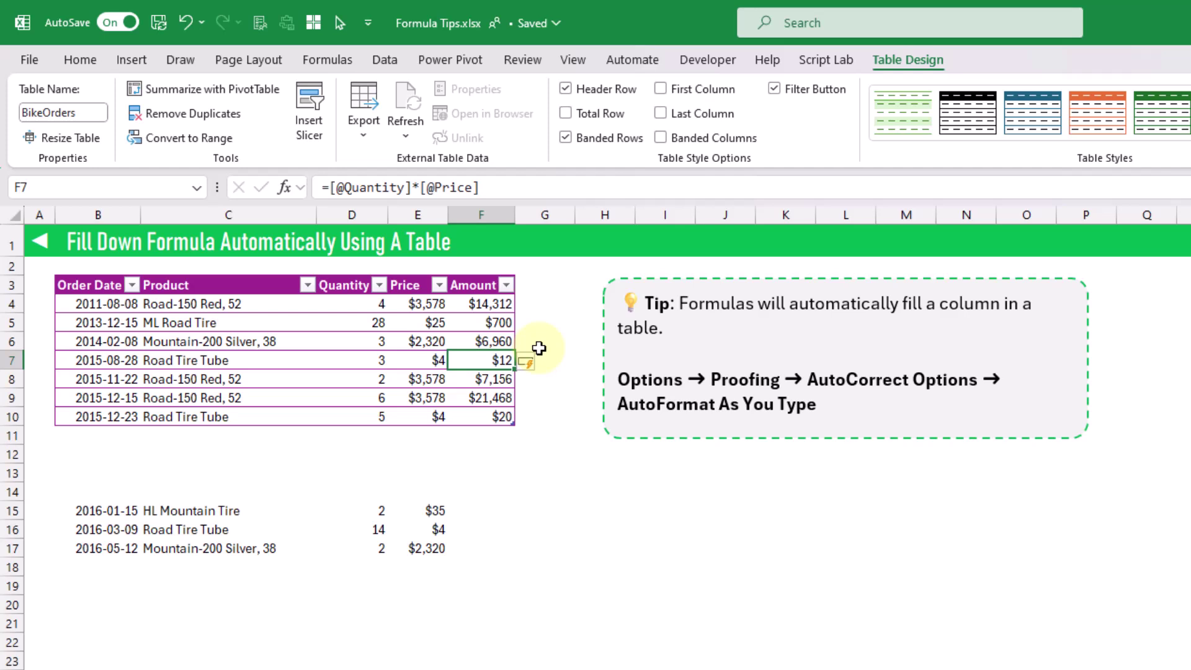
Try switching off "Fill formulas in tables to create calculated columns" through the calculated column's AutoCorrect options.
{"action": "left_click", "coordinate": [537, 365]}
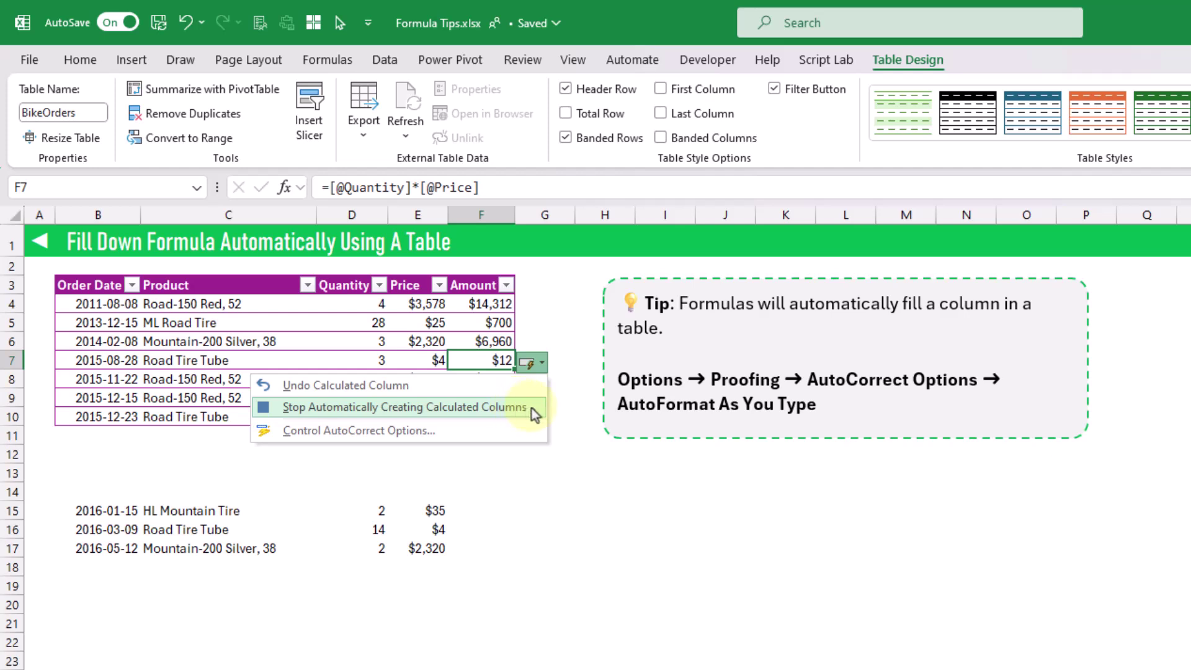
{"action": "left_click", "coordinate": [508, 428]}
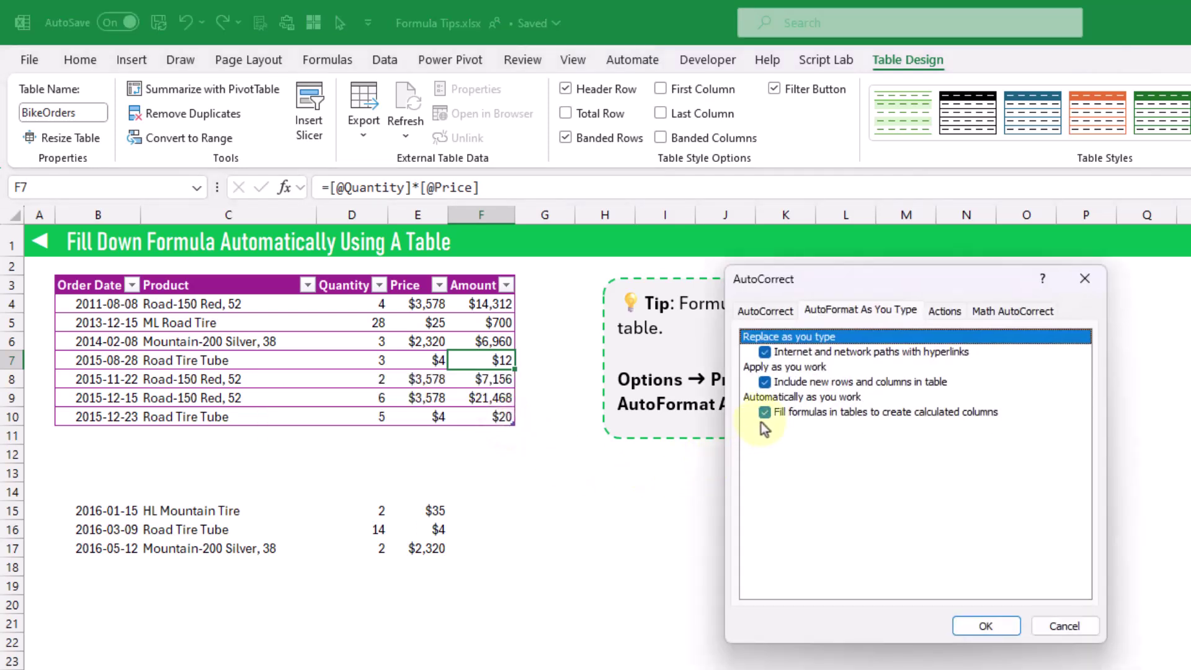
{"action": "left_click", "coordinate": [768, 415]}
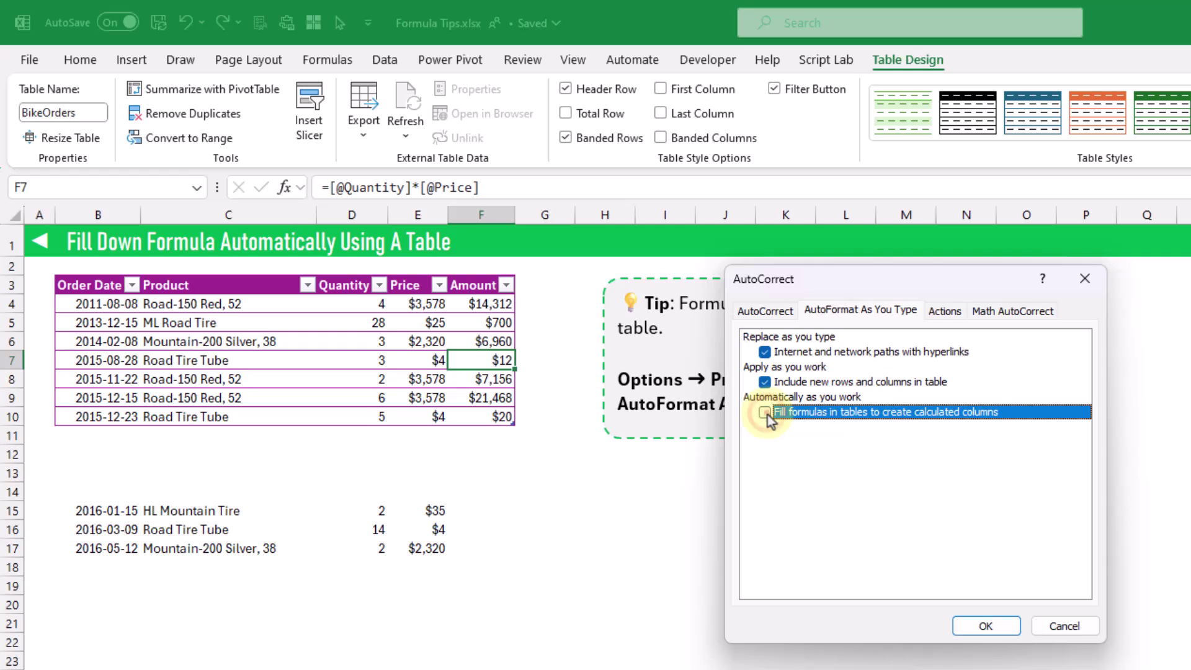
{"action": "left_click", "coordinate": [989, 625]}
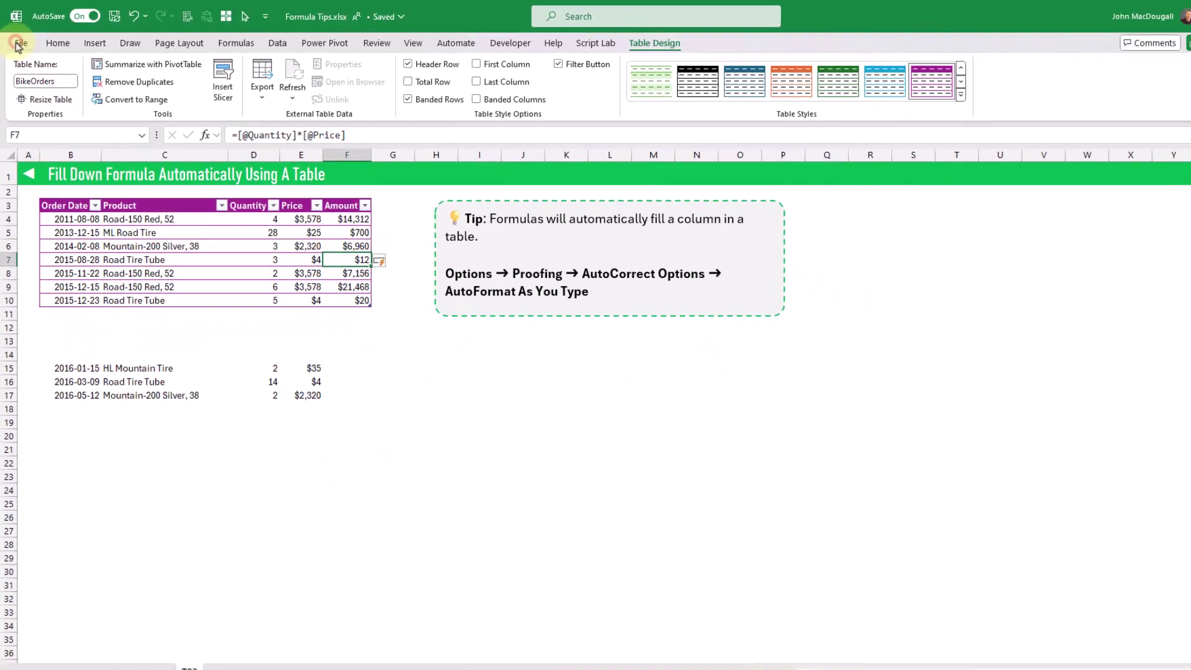
Examine the calculated columns setting under AutoFormat As You Type in the proofing options of Excel Options, and cancel out without saving.
{"action": "left_click", "coordinate": [19, 43]}
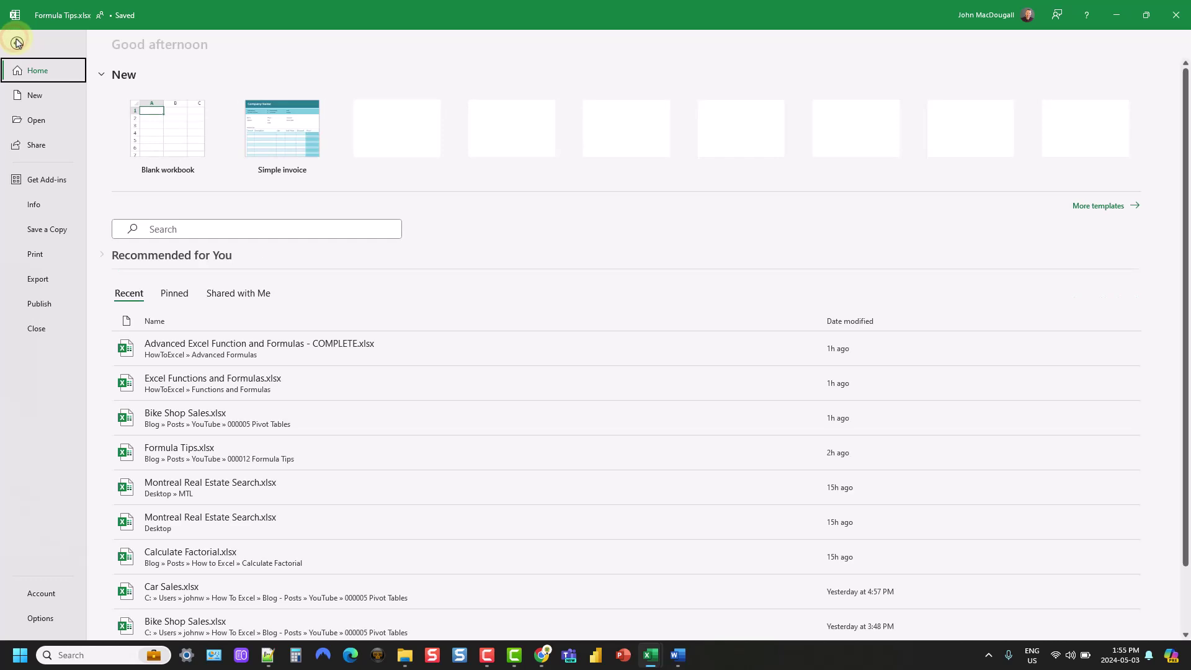
{"action": "left_click", "coordinate": [40, 619]}
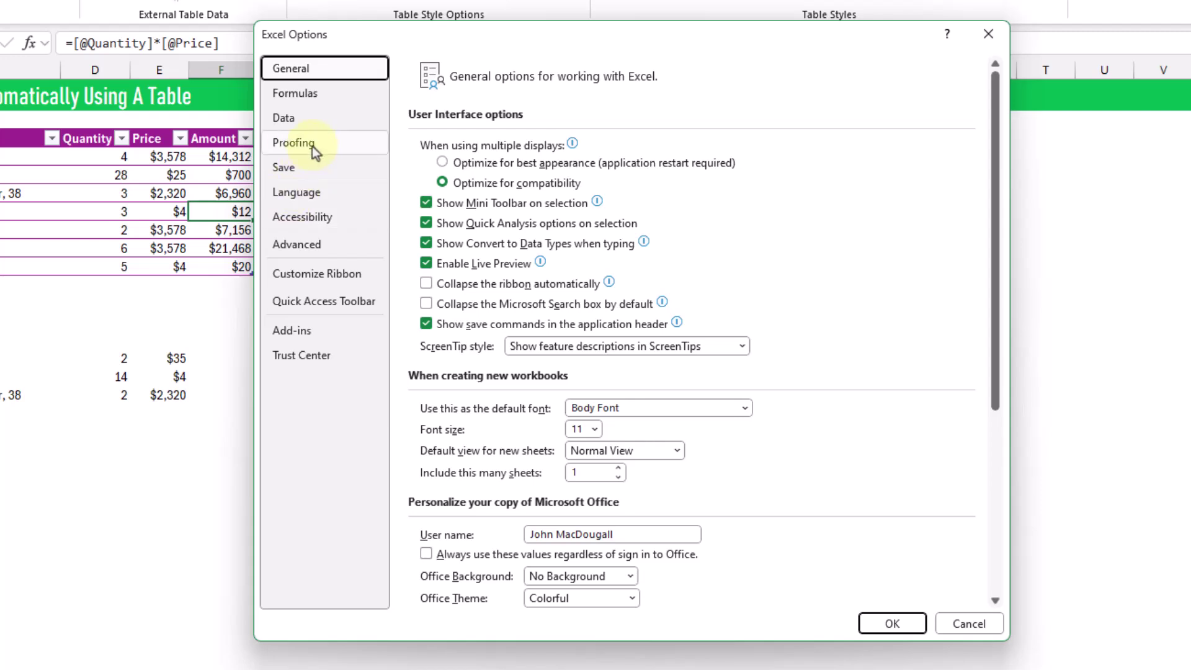
{"action": "left_click", "coordinate": [313, 144]}
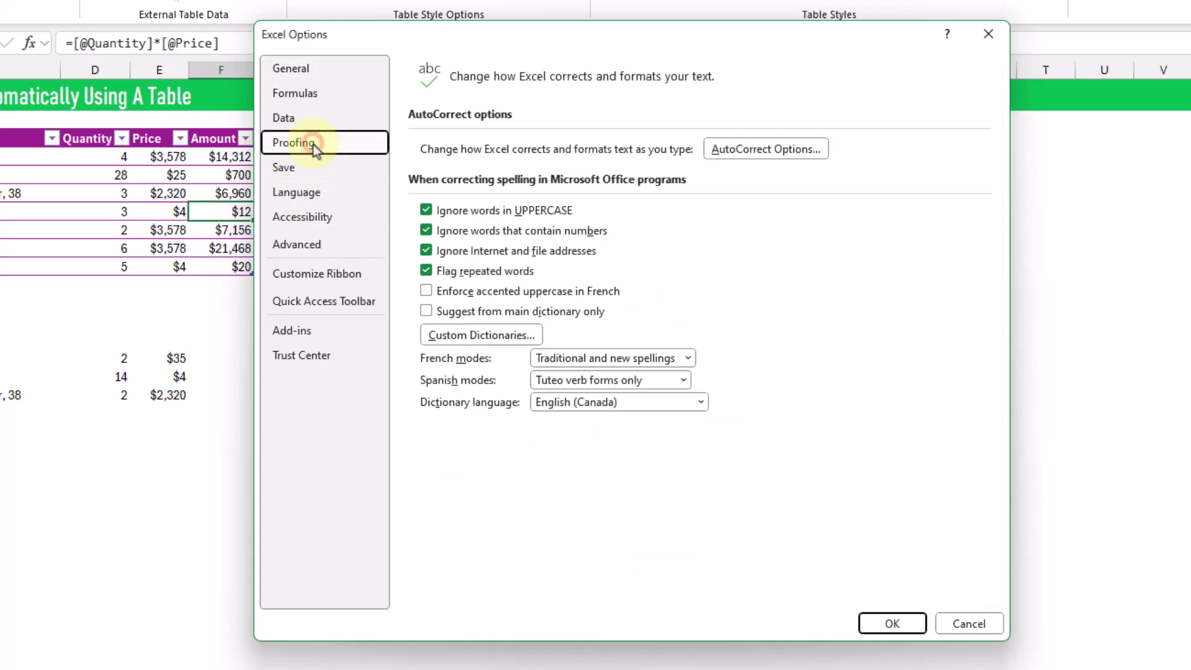
{"action": "left_click", "coordinate": [736, 150]}
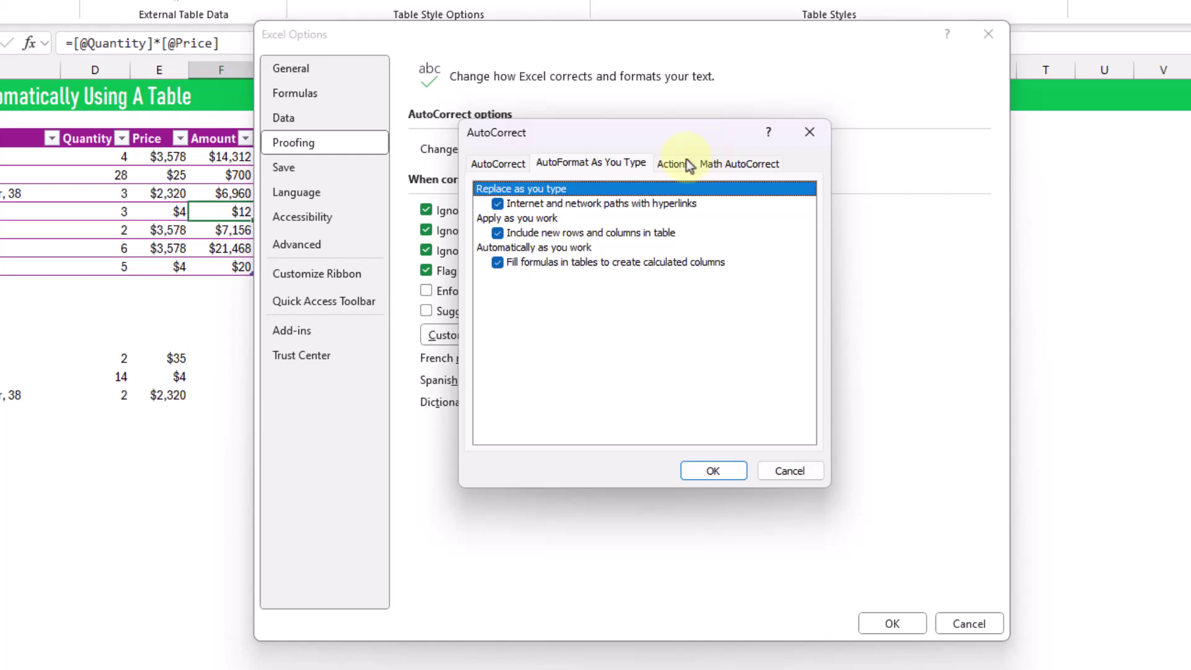
{"action": "left_click", "coordinate": [613, 166]}
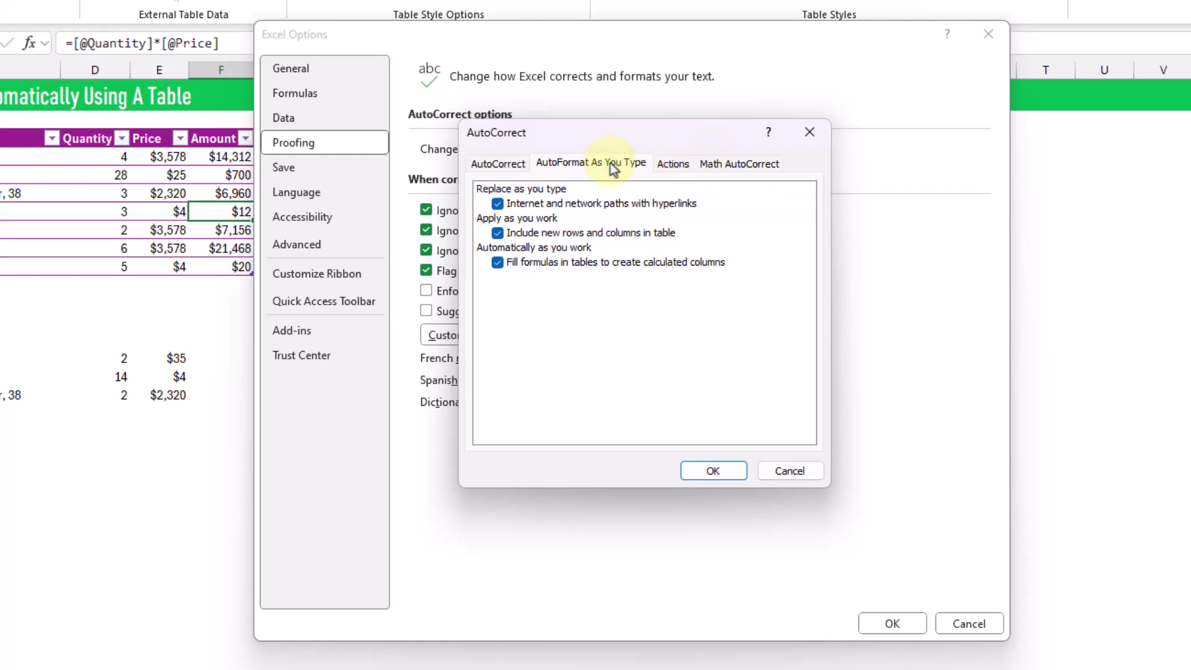
{"action": "left_click", "coordinate": [498, 262]}
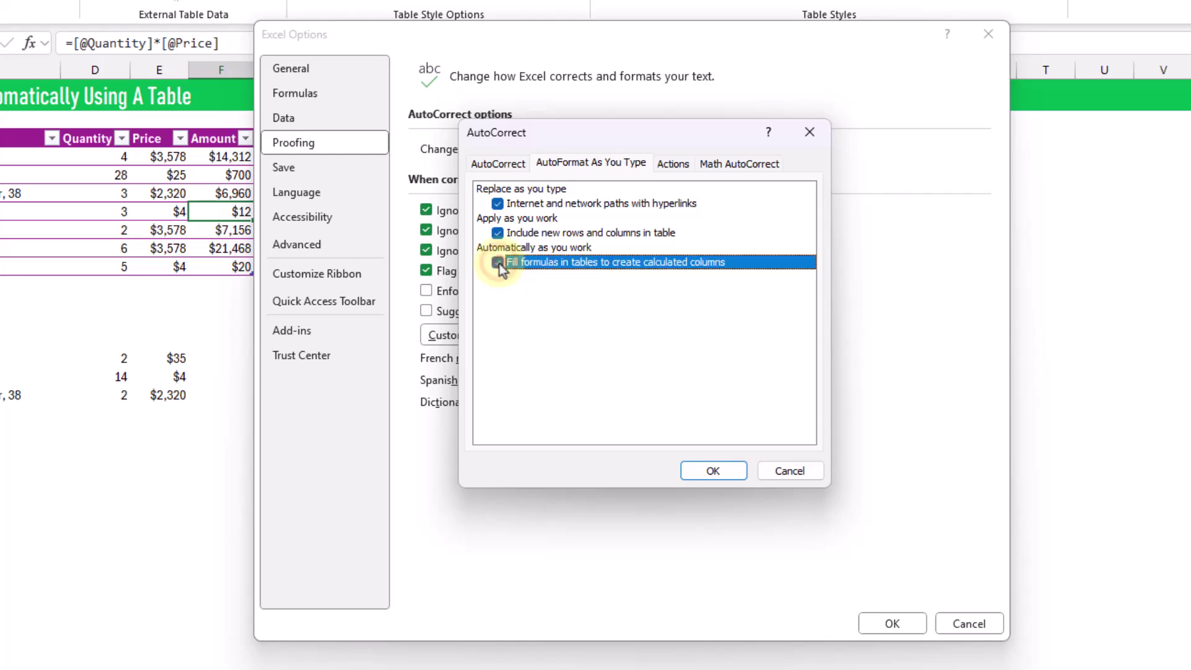
{"action": "left_click", "coordinate": [802, 472]}
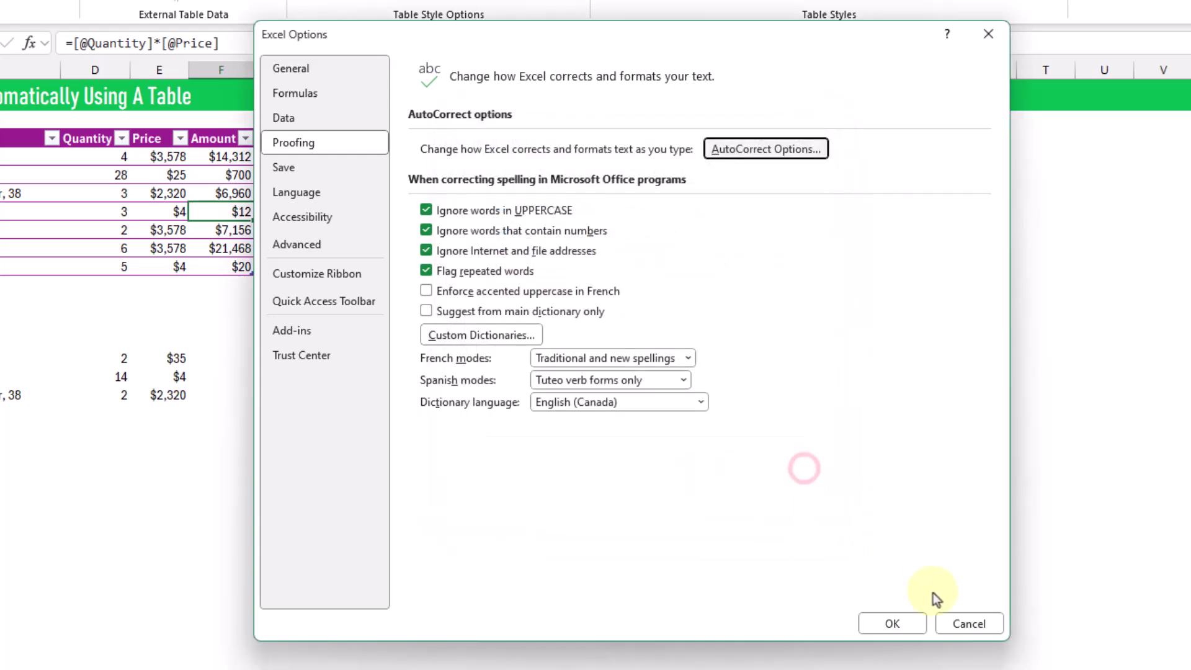
{"action": "left_click", "coordinate": [969, 623]}
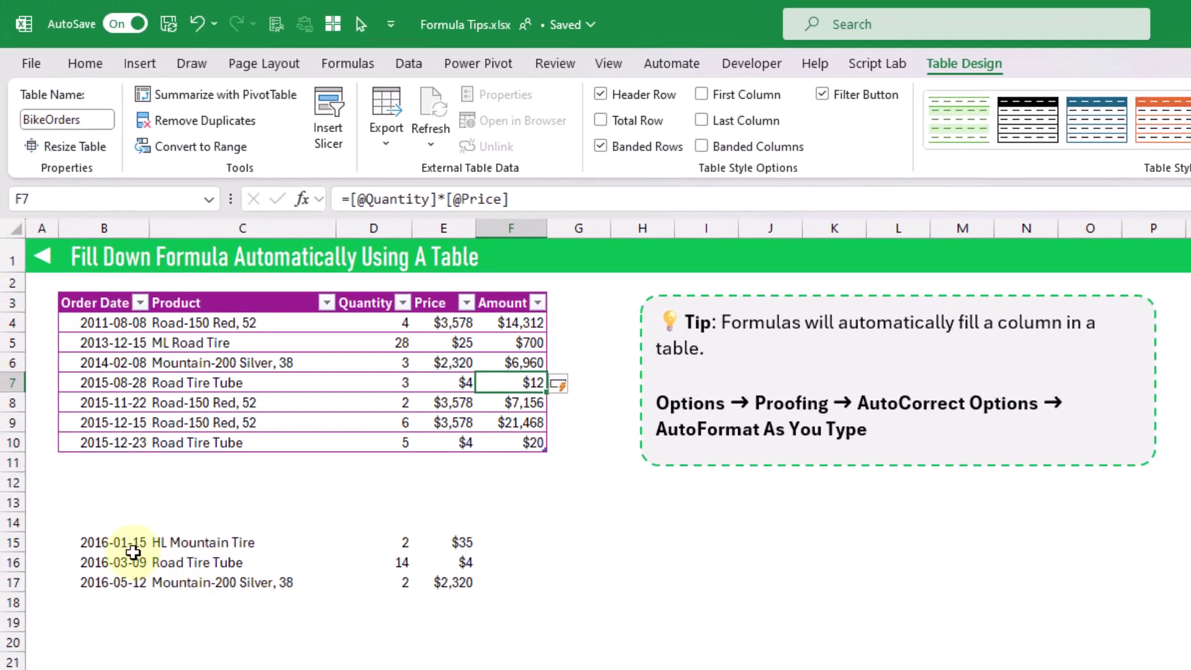
Move the records in B15:E17 up to B11:E13 directly below the BikeOrders table and check the Amount formula in F11.
{"action": "left_click_drag", "start_coordinate": [124, 535], "coordinate": [423, 576]}
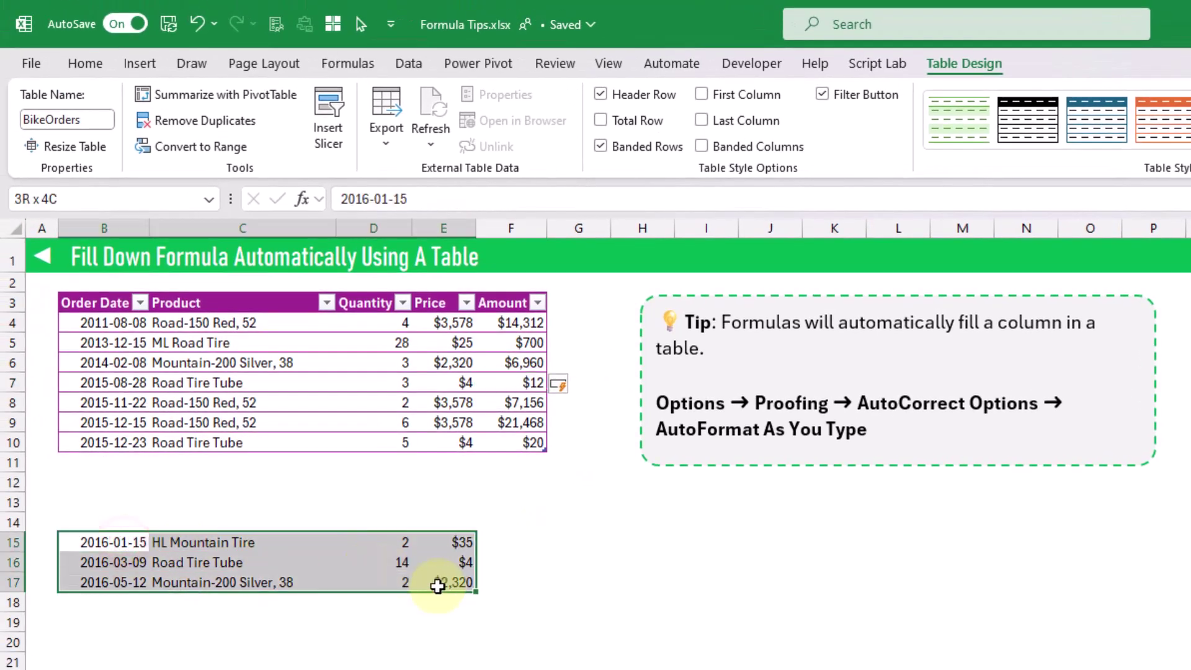
{"action": "left_click_drag", "start_coordinate": [351, 531], "coordinate": [358, 469]}
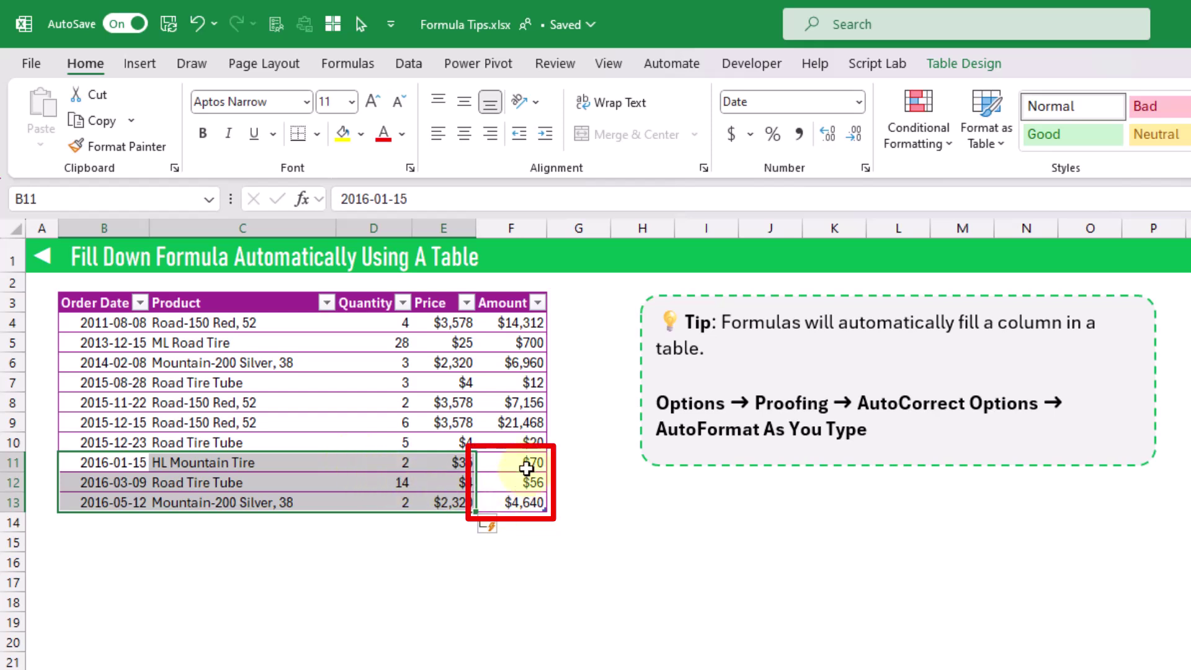
{"action": "left_click", "coordinate": [525, 462]}
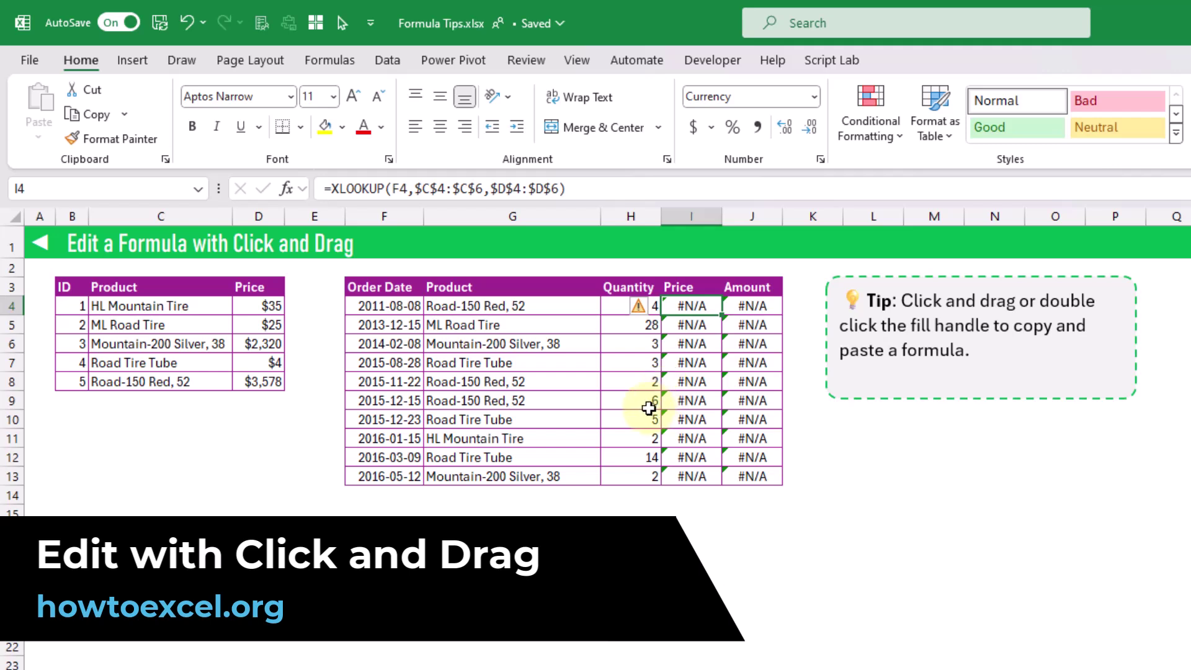
Correct the Price formula in I4 to =XLOOKUP(G4,$C$4:$C$8,$D$4:$D$8) and fill it down to I13.
{"action": "key", "text": "F2"}
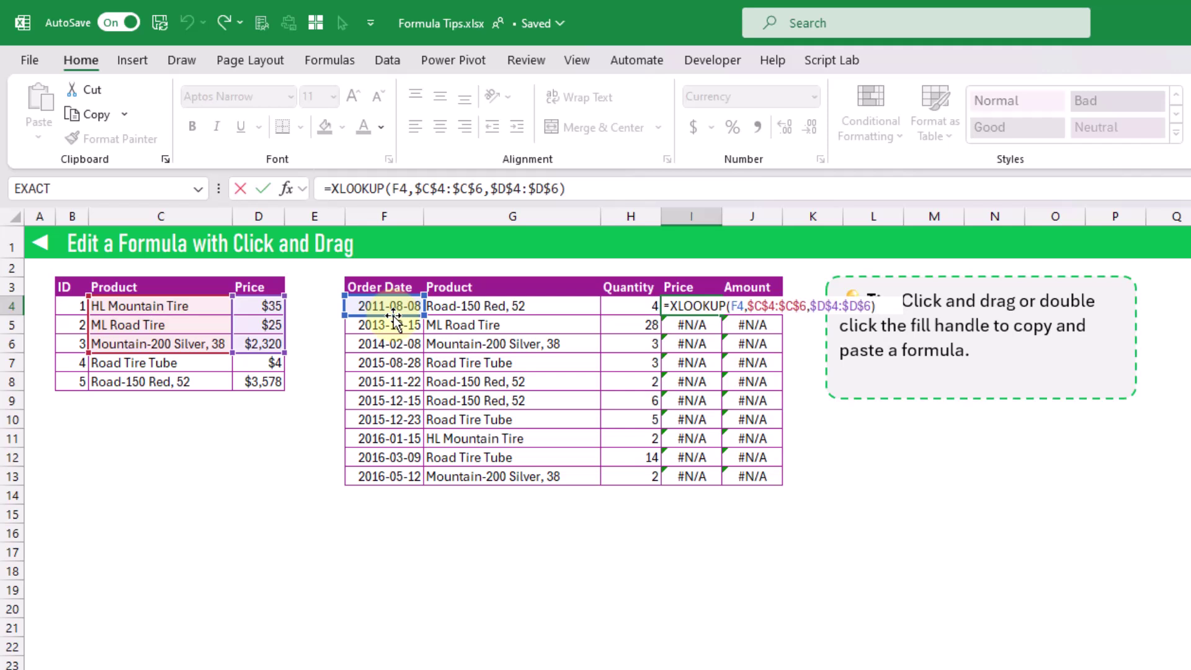
{"action": "left_click_drag", "start_coordinate": [393, 315], "coordinate": [473, 312]}
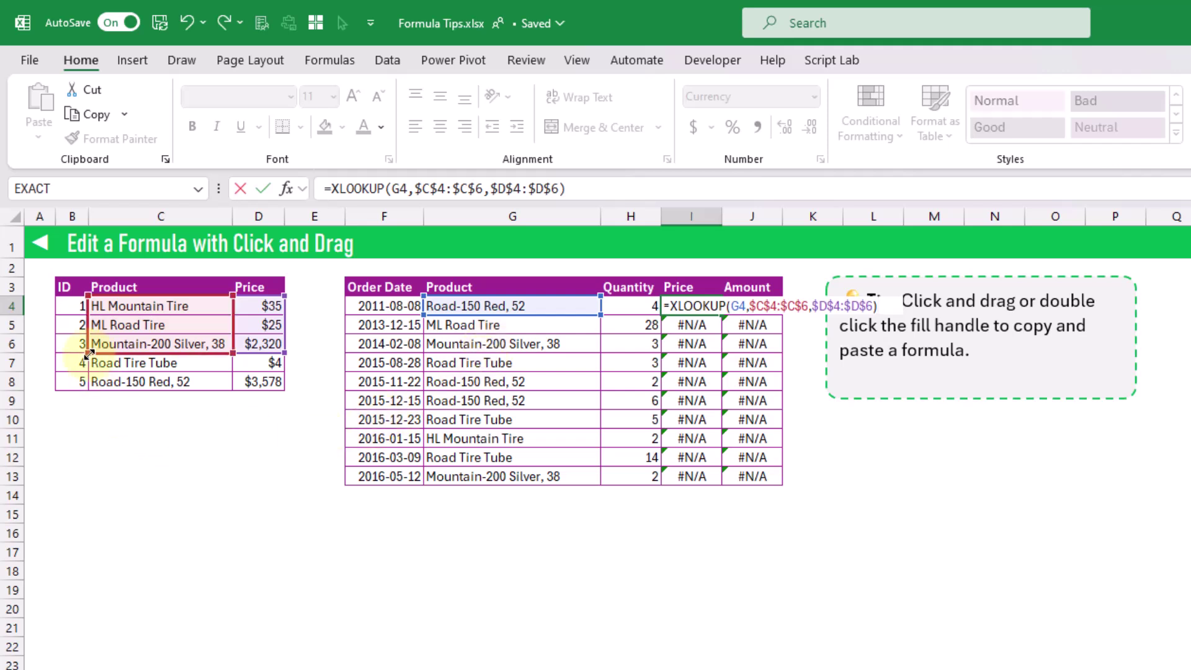
{"action": "left_click_drag", "start_coordinate": [89, 352], "coordinate": [90, 390]}
{"action": "left_click_drag", "start_coordinate": [284, 352], "coordinate": [286, 389]}
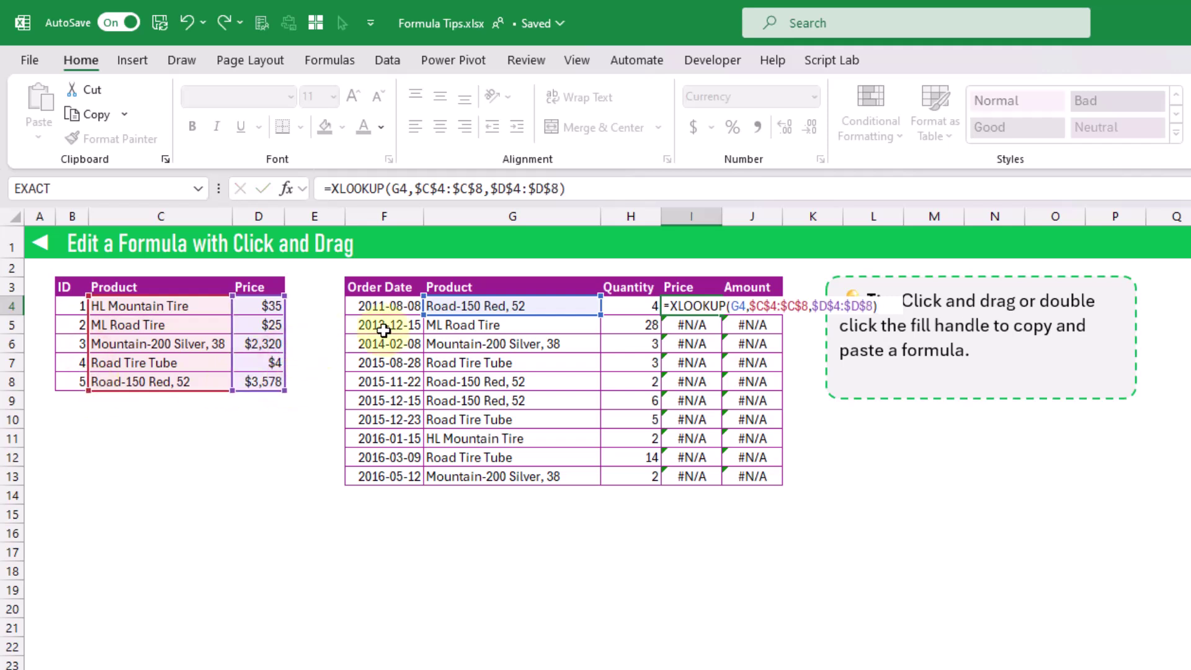
{"action": "key", "text": "ctrl+Return"}
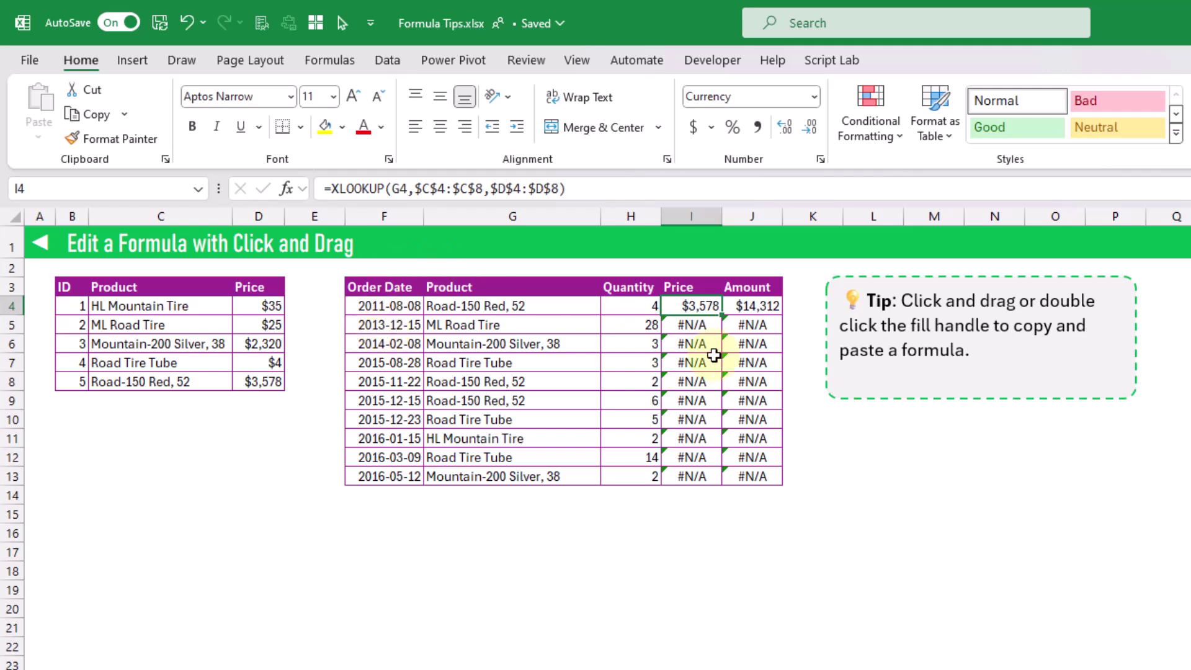
{"action": "left_click_drag", "start_coordinate": [721, 315], "coordinate": [722, 487]}
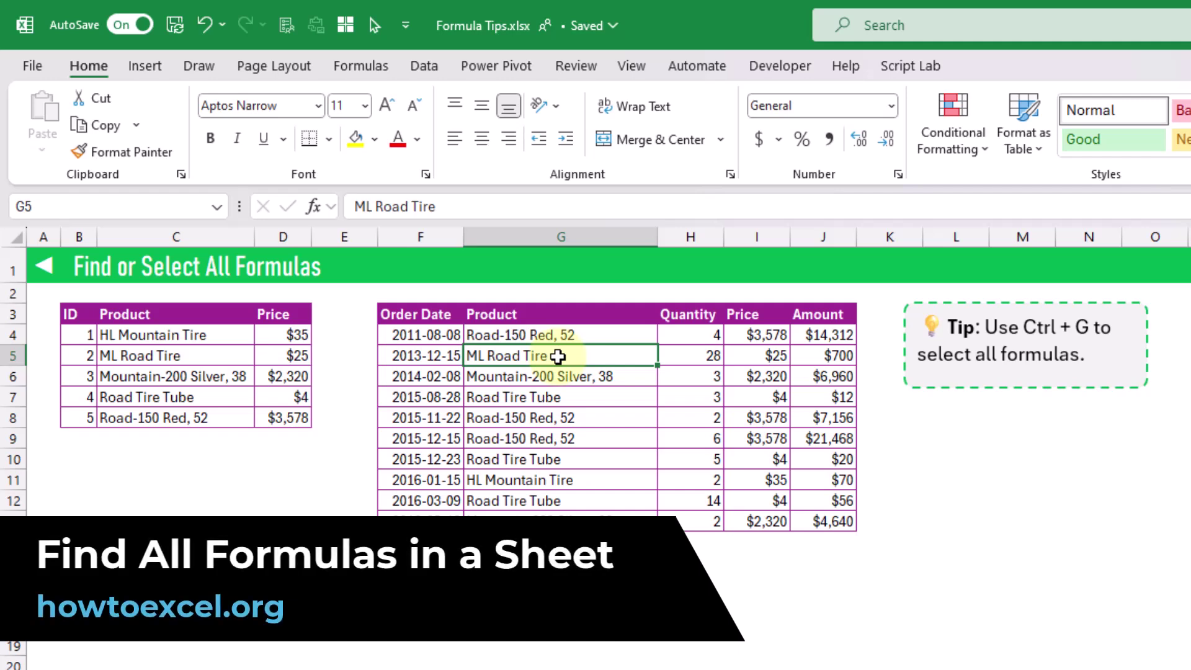
Select all formula cells on the sheet with Go To Special, keeping numbers, text, logicals and errors included.
{"action": "key", "text": "ctrl+g"}
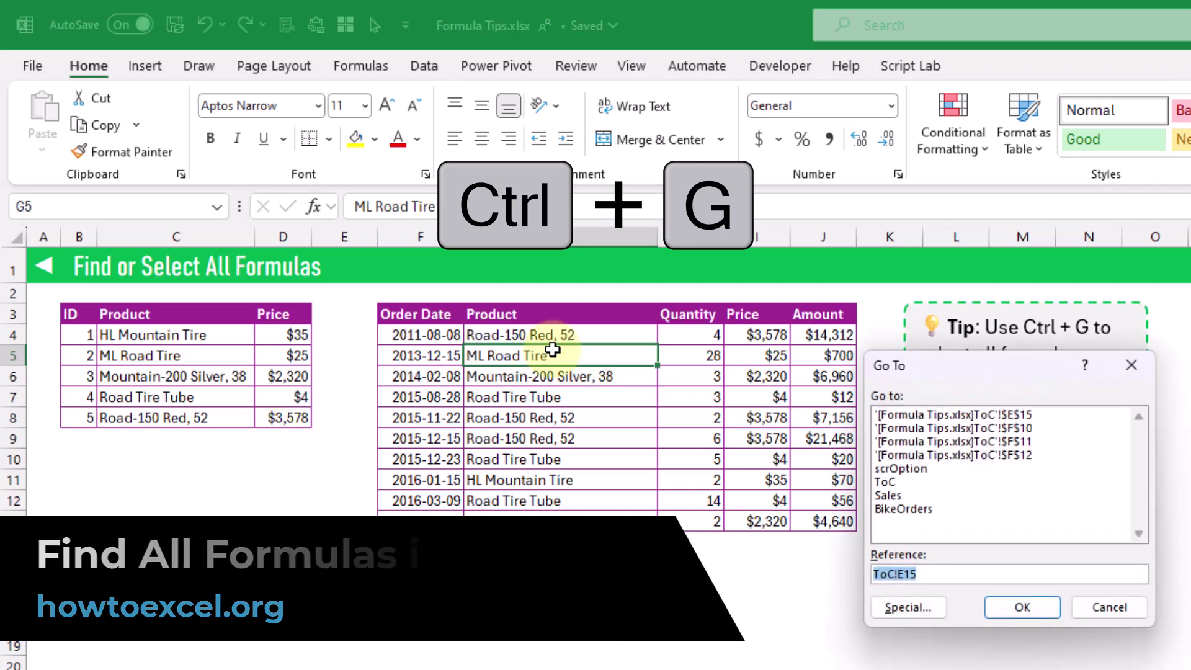
{"action": "left_click", "coordinate": [924, 611]}
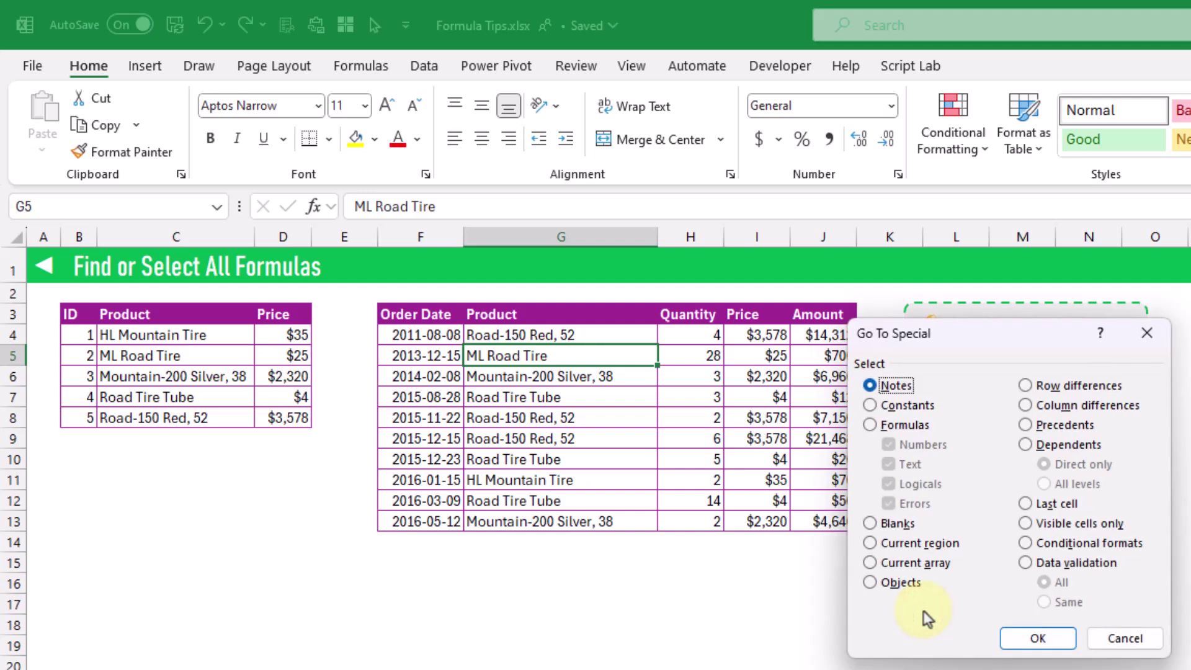
{"action": "left_click", "coordinate": [873, 427]}
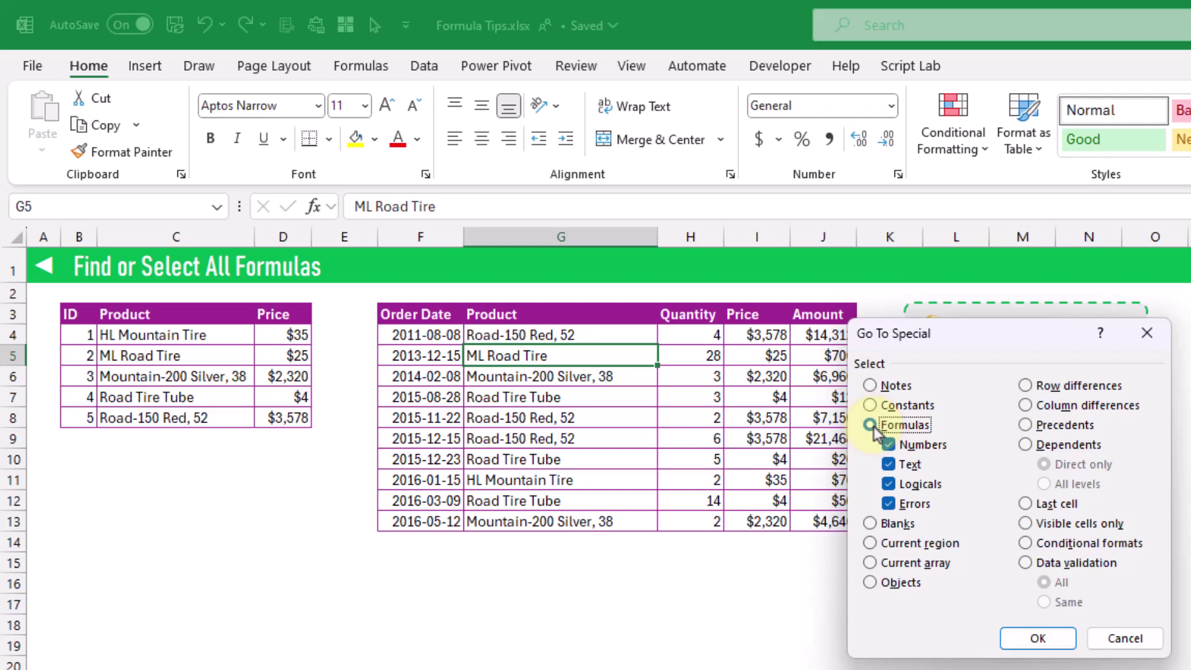
{"action": "left_click", "coordinate": [1032, 638]}
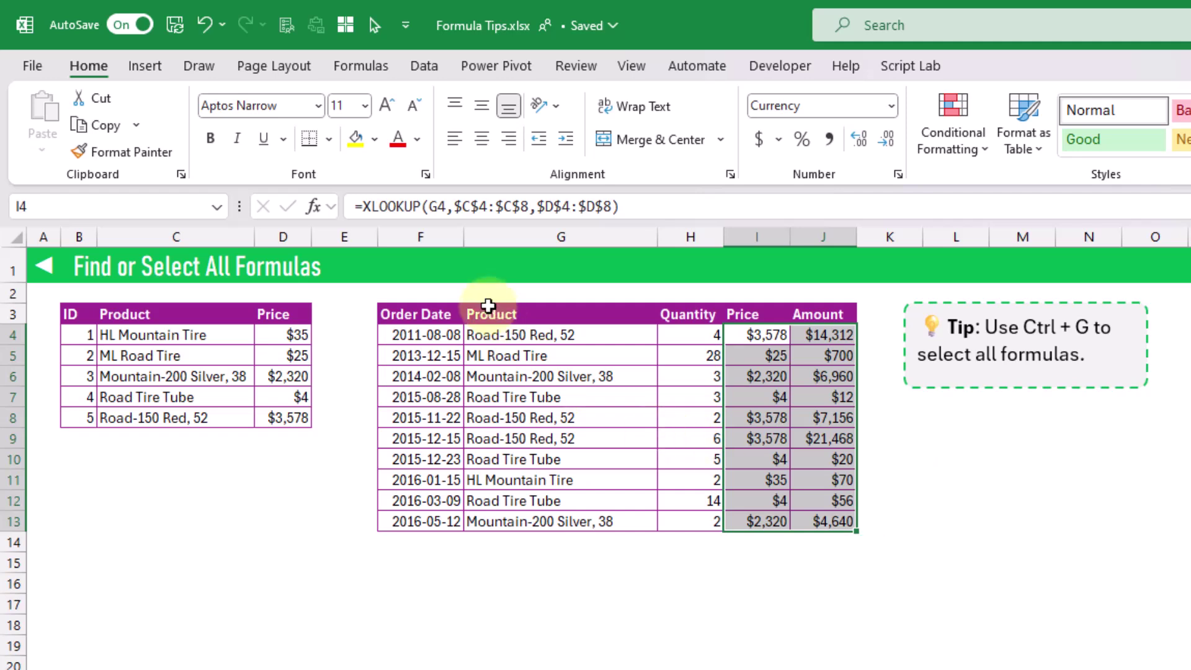
Shade the selected formula cells in I4:J13 with a light blue fill colour and select I4.
{"action": "left_click", "coordinate": [375, 140]}
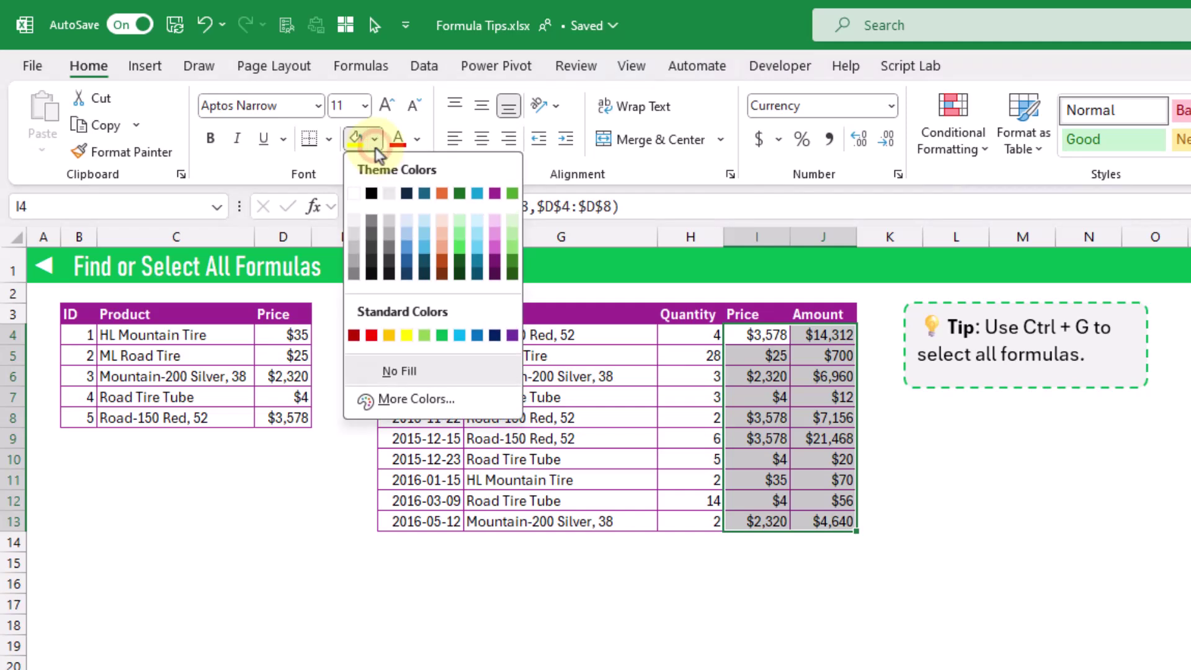
{"action": "left_click", "coordinate": [426, 221]}
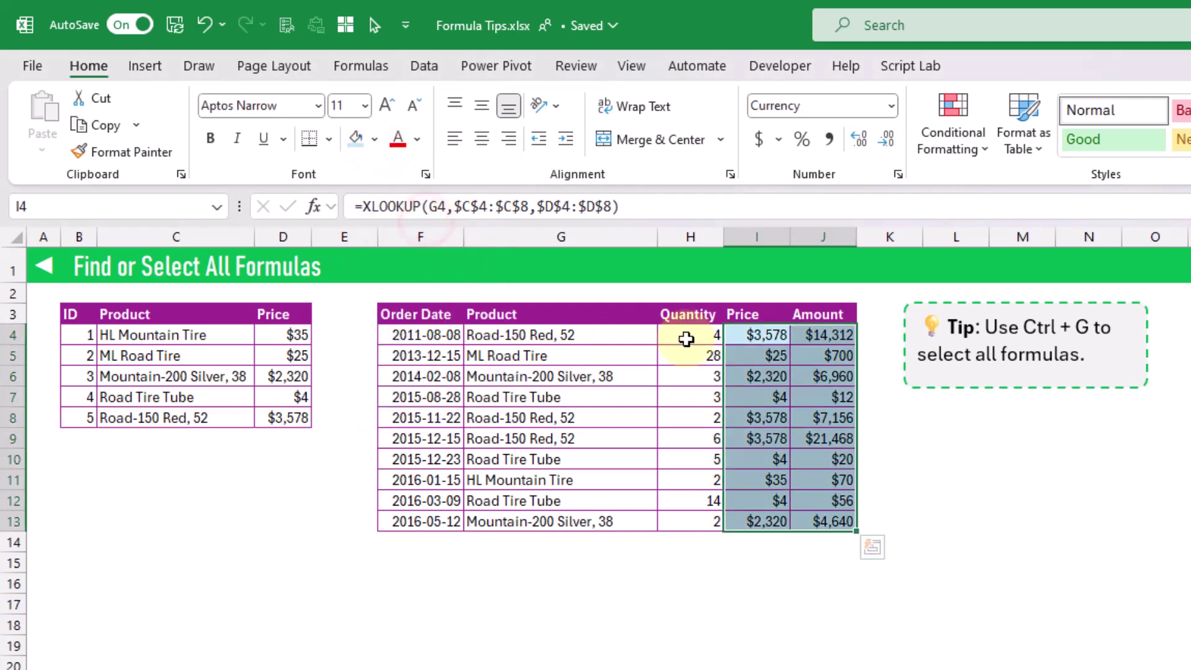
{"action": "left_click", "coordinate": [755, 336]}
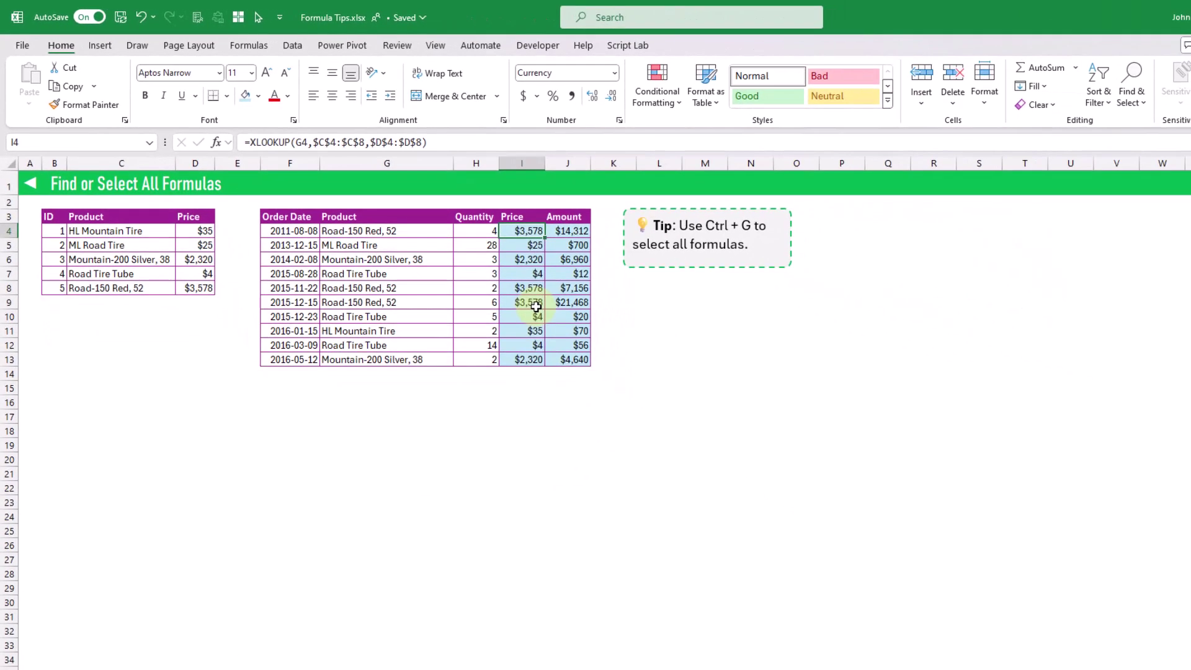
Show formulas instead of values on the sheet and step through the Price and Amount cells to examine their references.
{"action": "key", "text": "ctrl+grave"}
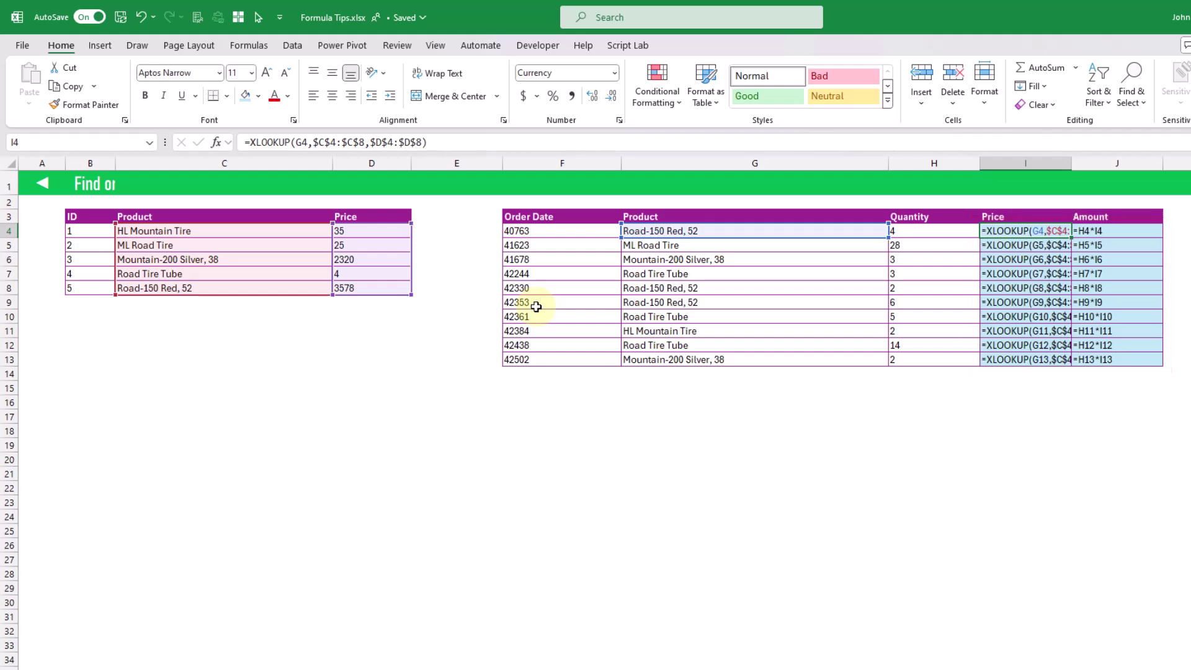
{"action": "key", "text": "Down"}
{"action": "key", "text": "Down"}
{"action": "key", "text": "Down"}
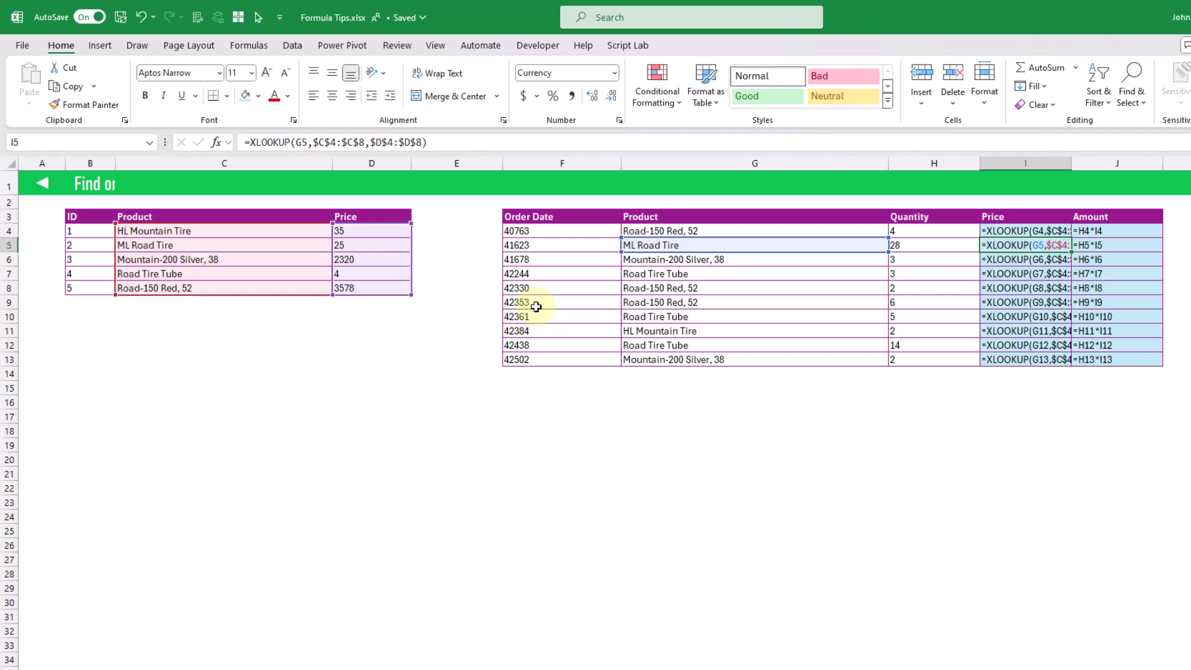
{"action": "key", "text": "Right"}
{"action": "key", "text": "Down"}
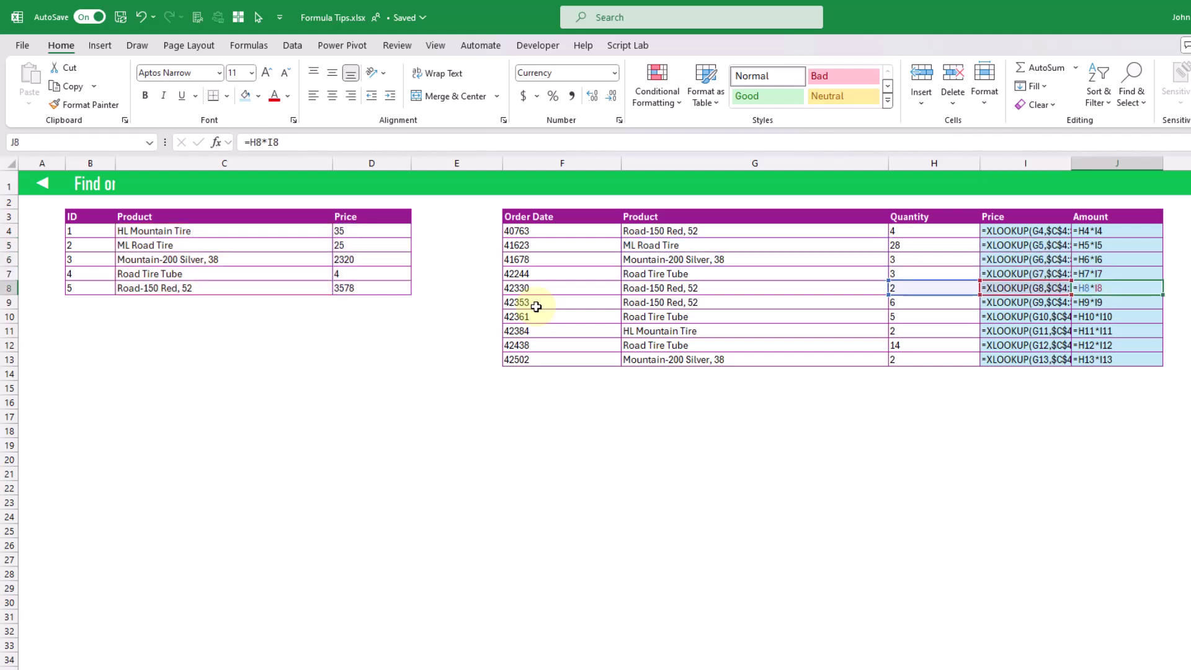
Toggle the sheet between showing its formulas and showing their values.
{"action": "key", "text": "ctrl+grave"}
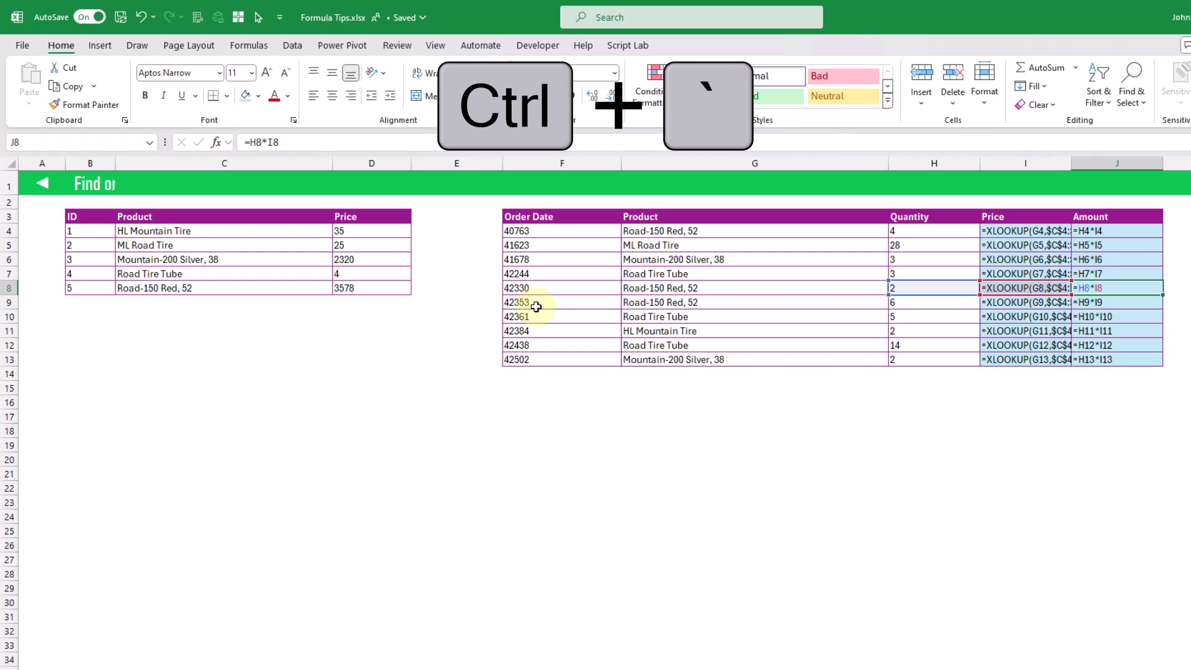
{"action": "key", "text": "ctrl+grave"}
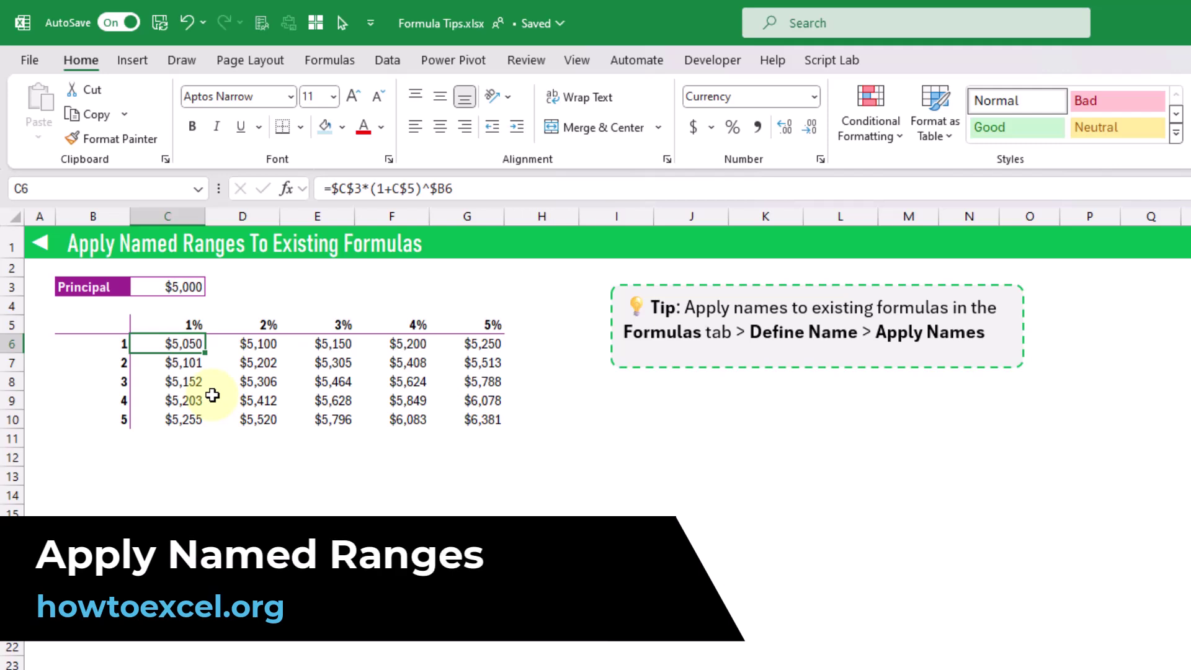
Review the cell references in C6's formula, and give the Principal amount cell C3 the name principal.
{"action": "key", "text": "F2"}
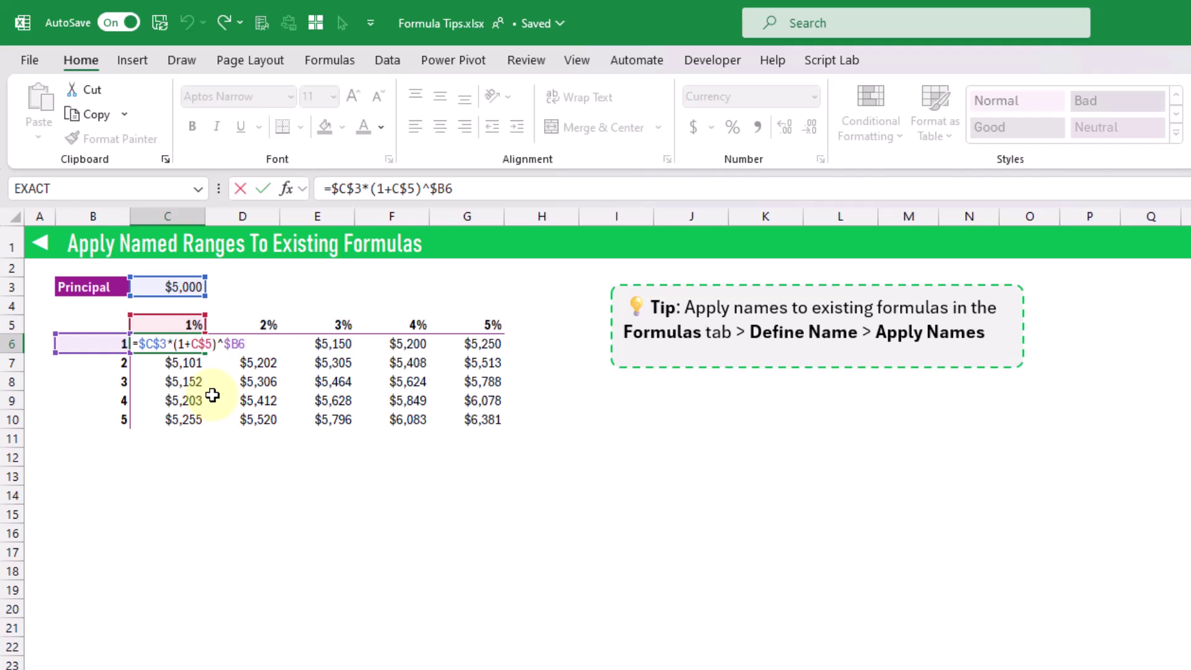
{"action": "key", "text": "Return"}
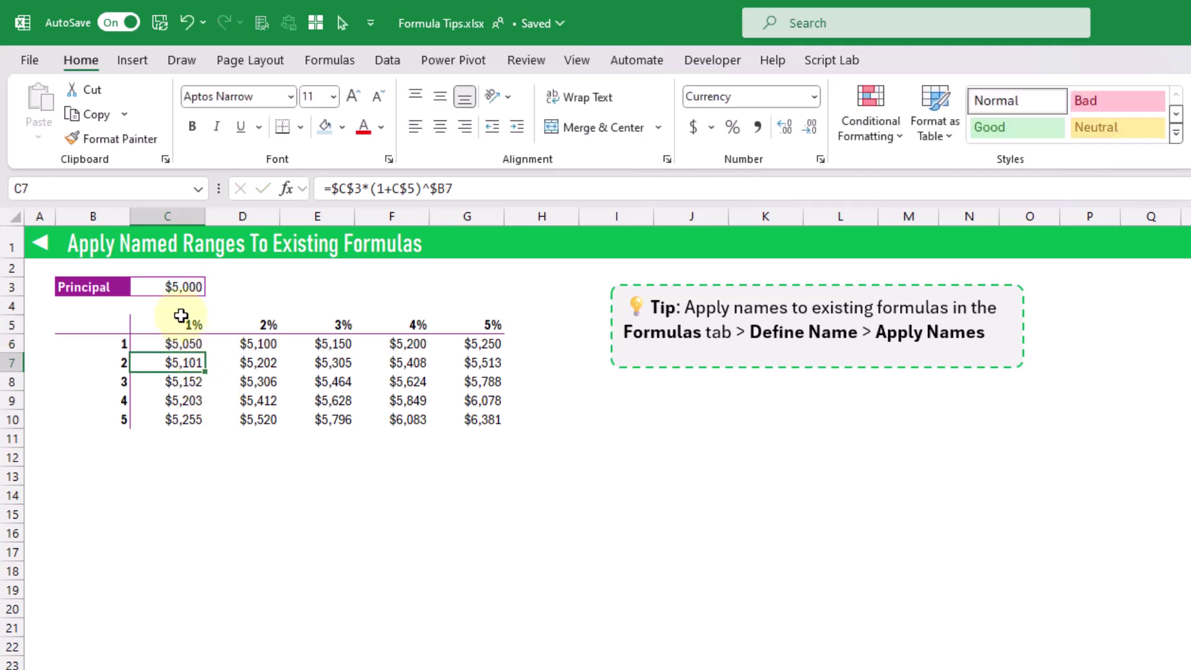
{"action": "left_click", "coordinate": [168, 287]}
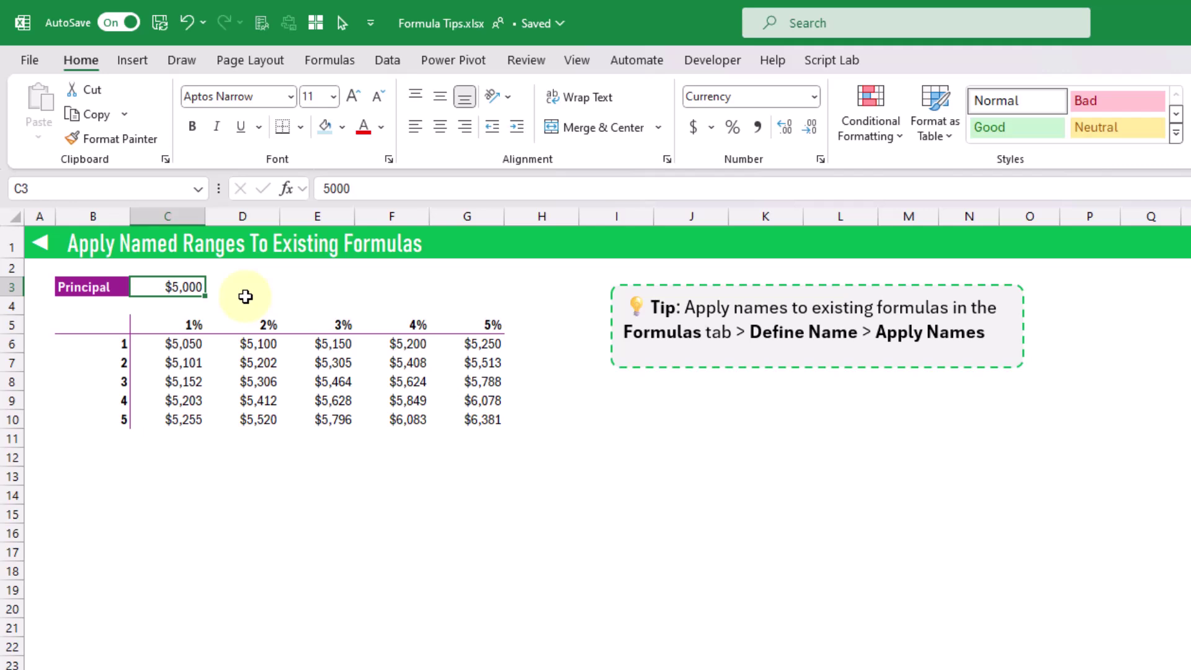
{"action": "left_click", "coordinate": [101, 189]}
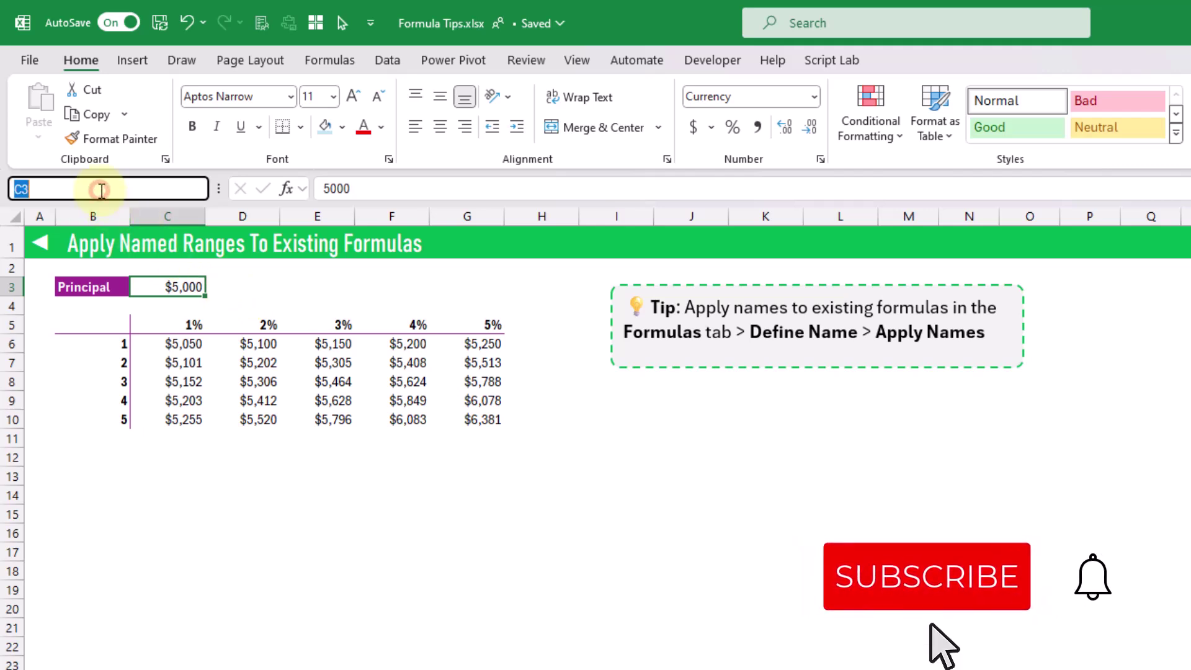
{"action": "type", "text": "pri"}
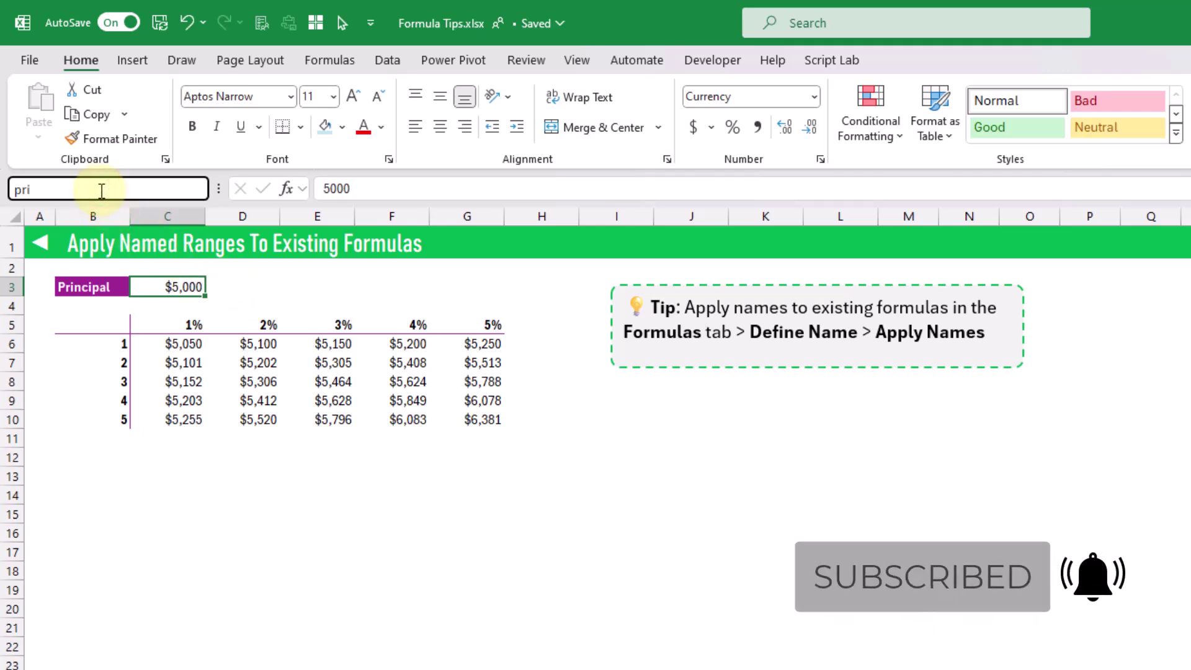
{"action": "type", "text": "ncipal"}
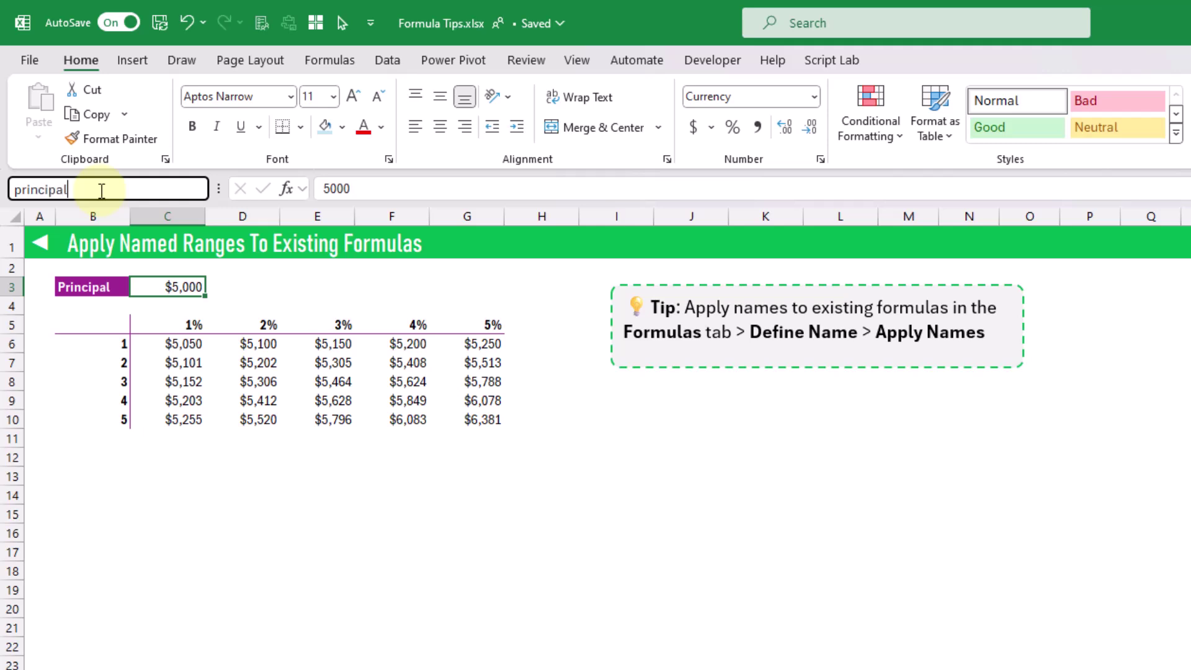
{"action": "key", "text": "Return"}
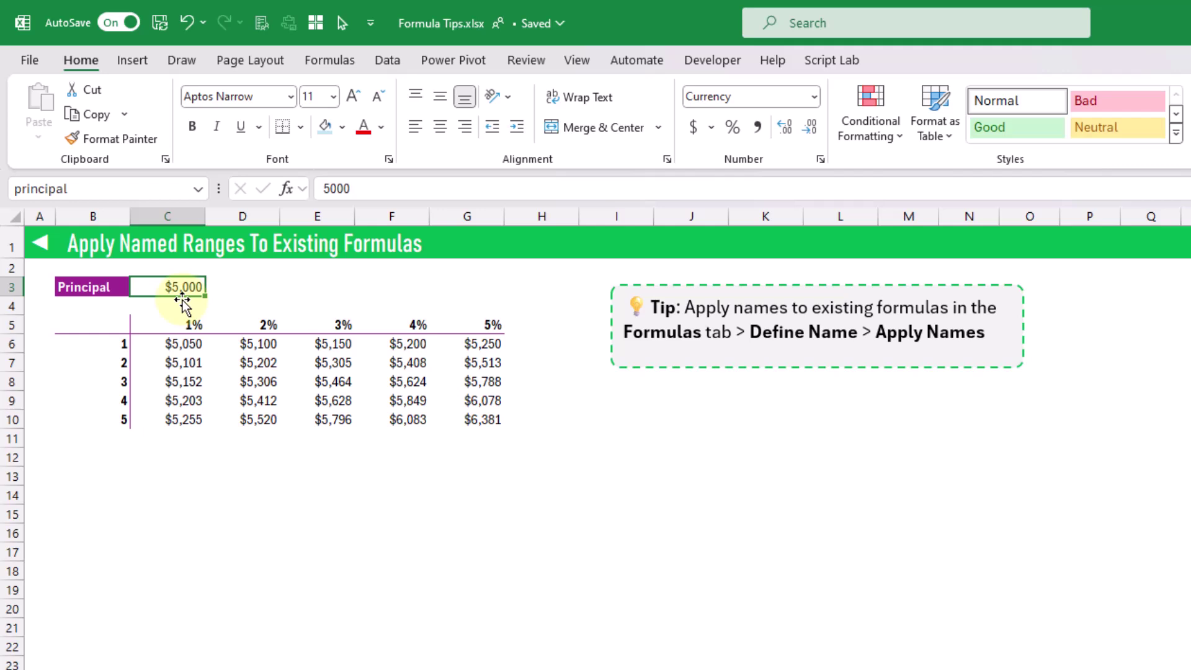
Apply the defined name principal to the sheet's existing formulas with C6 selected, and select C7 to check its formula.
{"action": "left_click", "coordinate": [174, 341]}
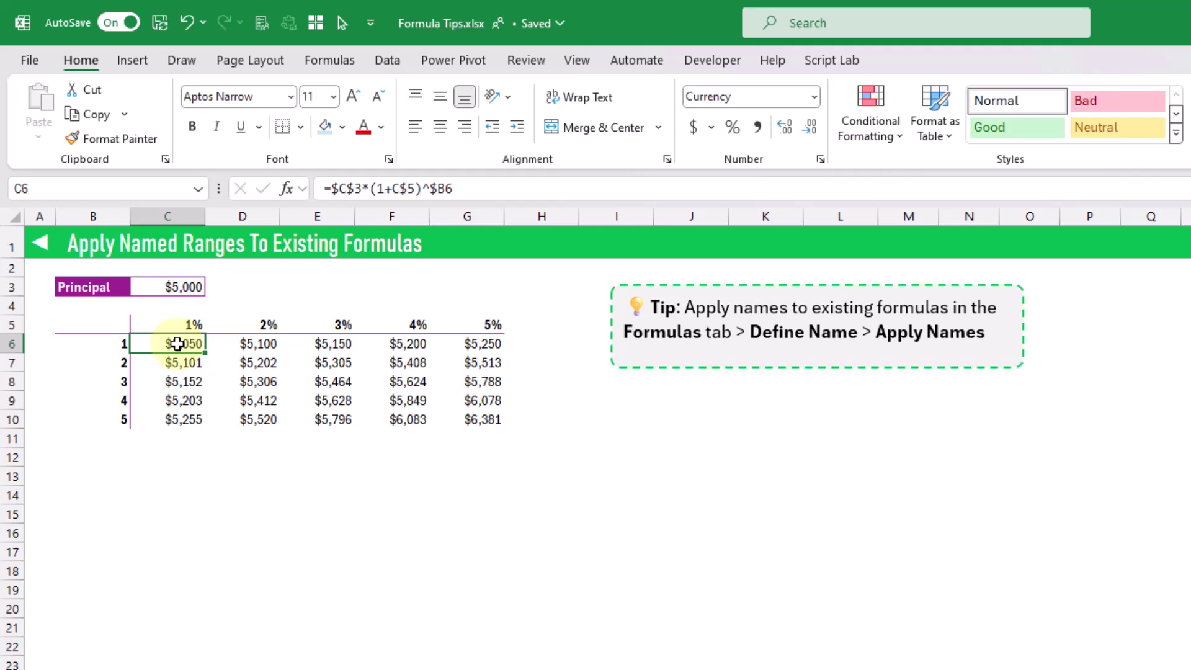
{"action": "left_click", "coordinate": [329, 68]}
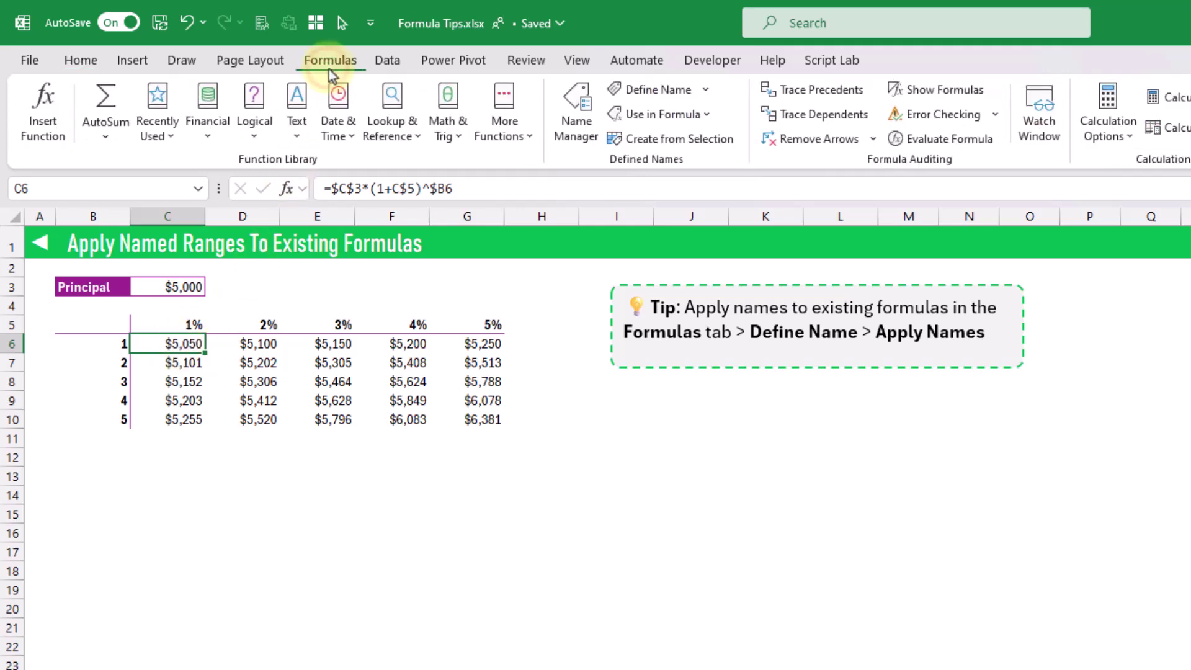
{"action": "left_click", "coordinate": [708, 92]}
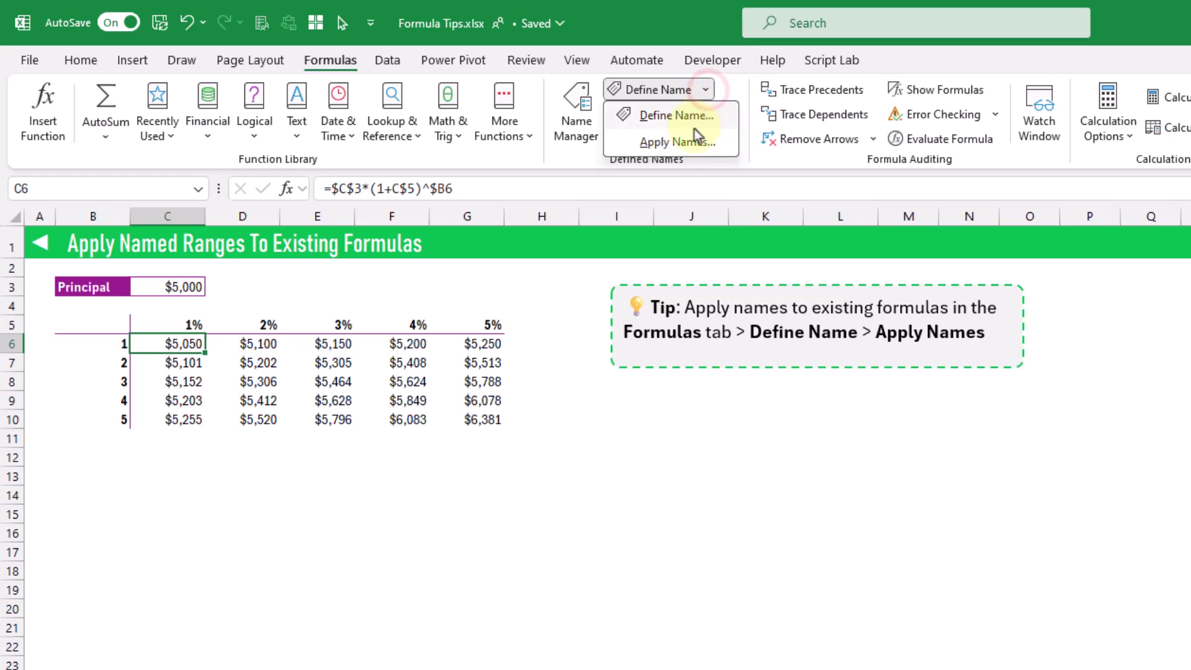
{"action": "left_click", "coordinate": [684, 142]}
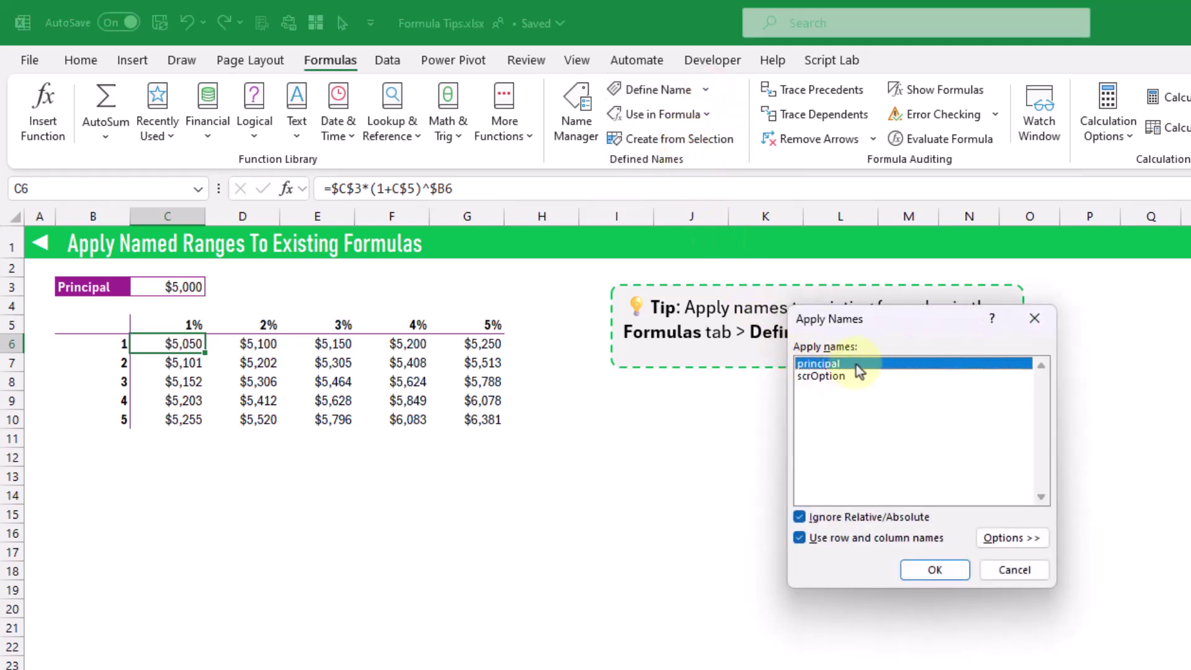
{"action": "left_click", "coordinate": [855, 365]}
{"action": "left_click", "coordinate": [855, 365]}
{"action": "left_click", "coordinate": [927, 569]}
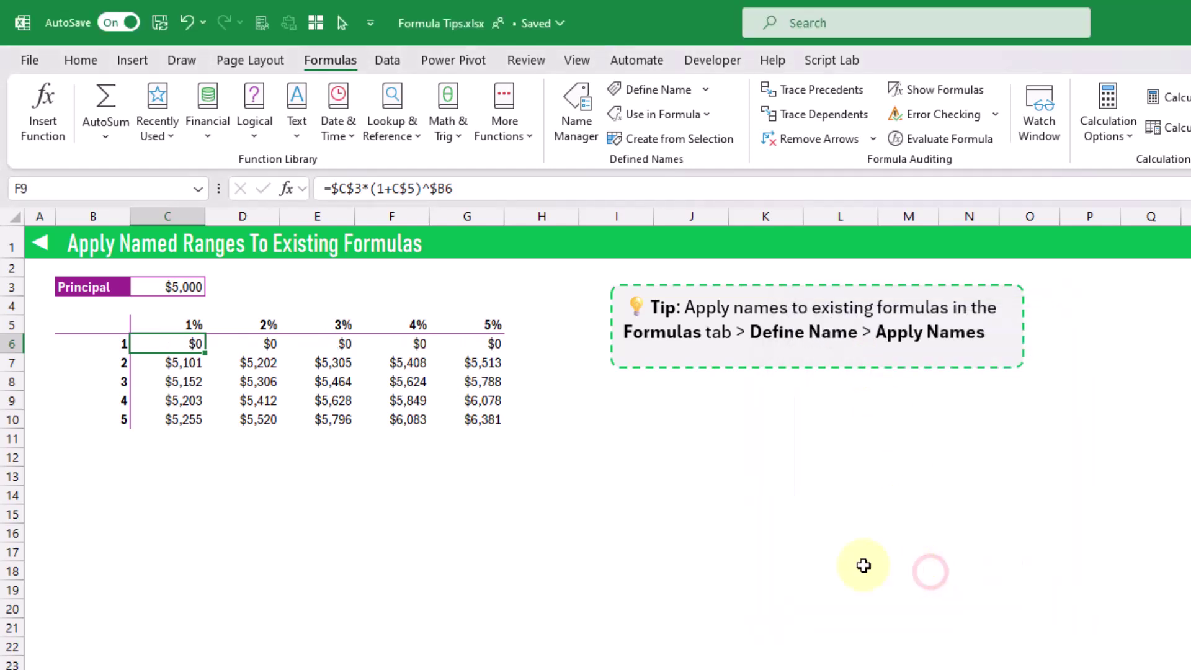
{"action": "left_click", "coordinate": [176, 364]}
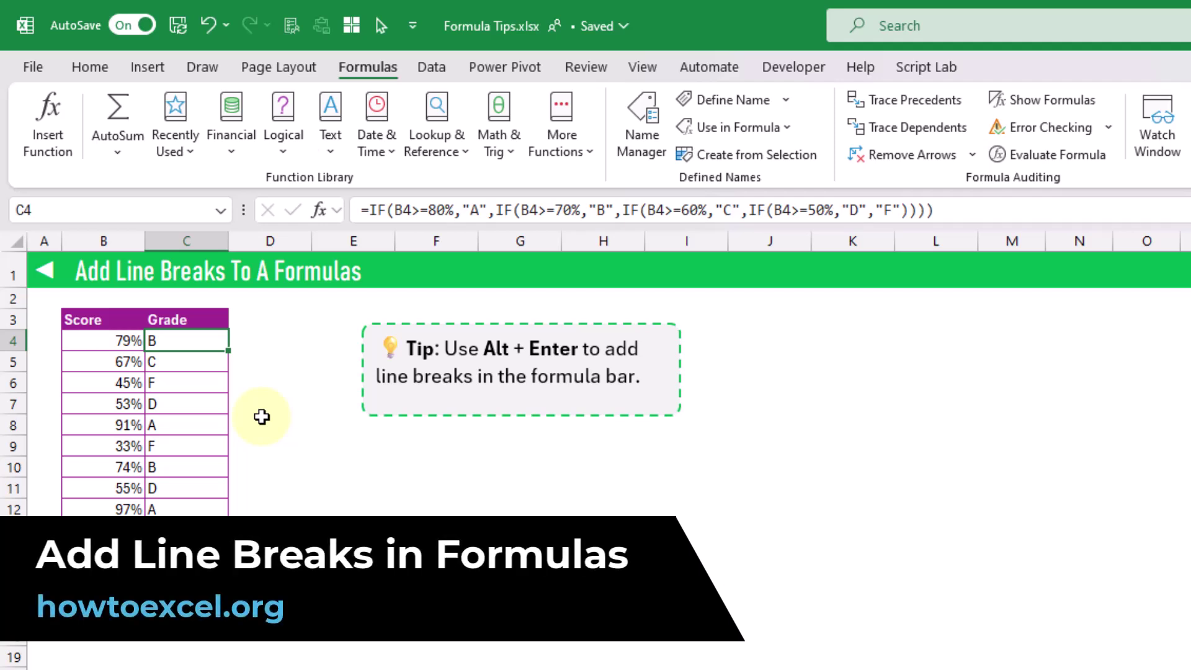
Enlarge the formula bar and put each nested IF of the Grade formula in C4 on its own line.
{"action": "left_click_drag", "start_coordinate": [447, 226], "coordinate": [441, 345]}
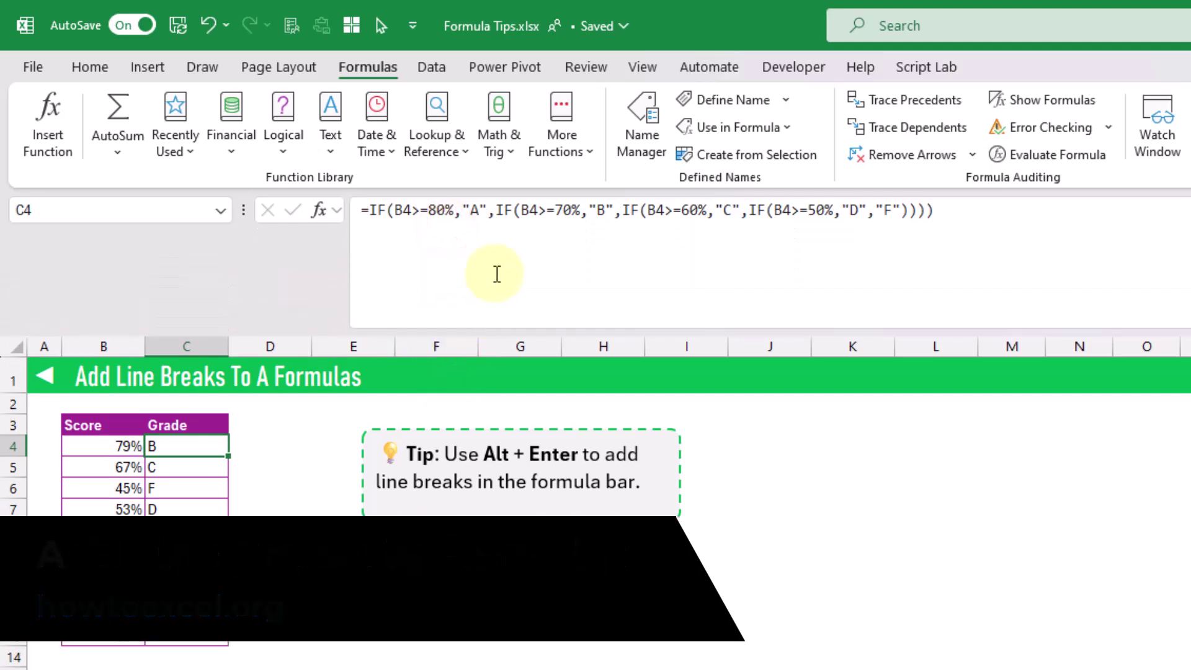
{"action": "left_click", "coordinate": [496, 210]}
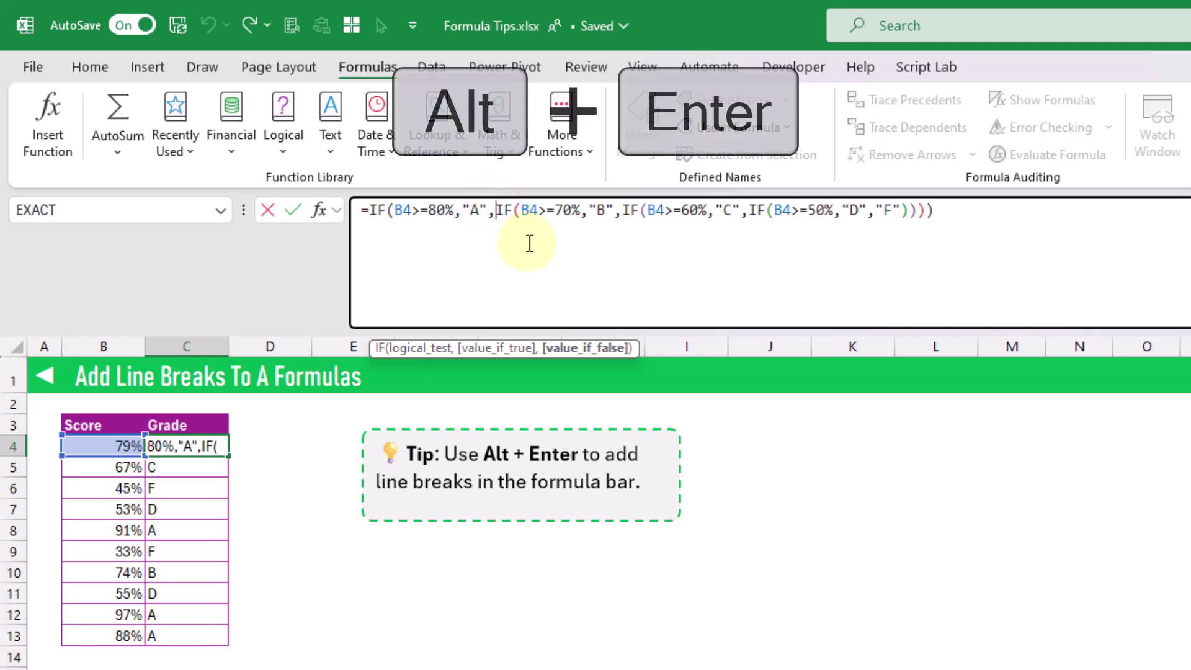
{"action": "key", "text": "alt+Return"}
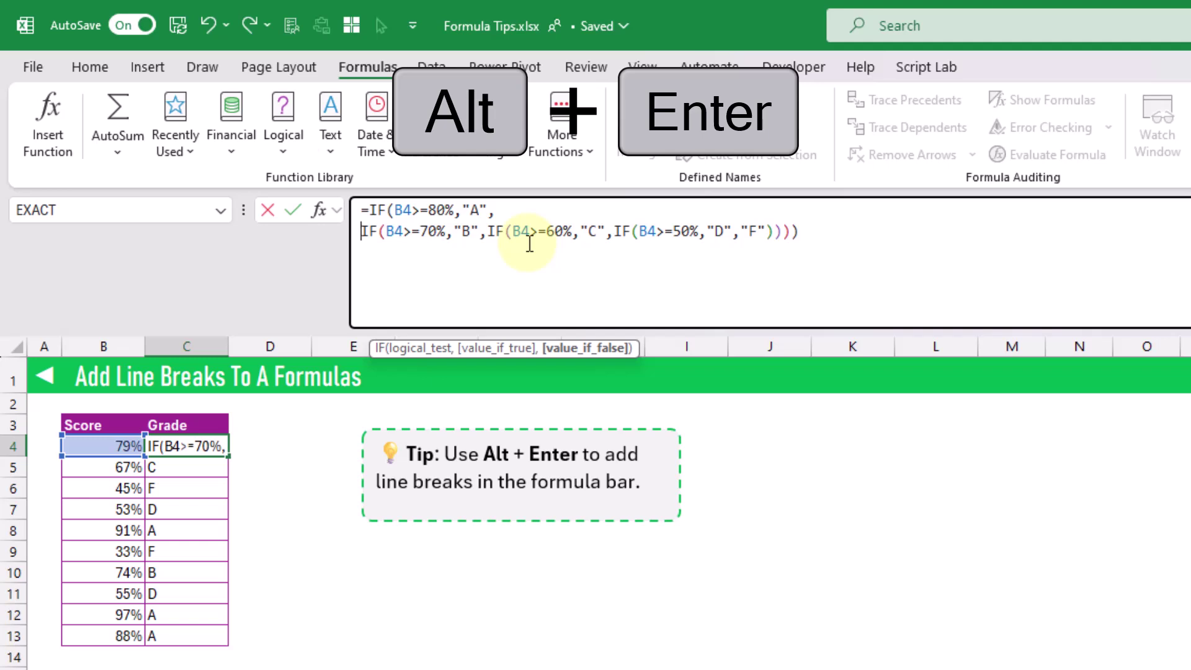
{"action": "left_click", "coordinate": [494, 243]}
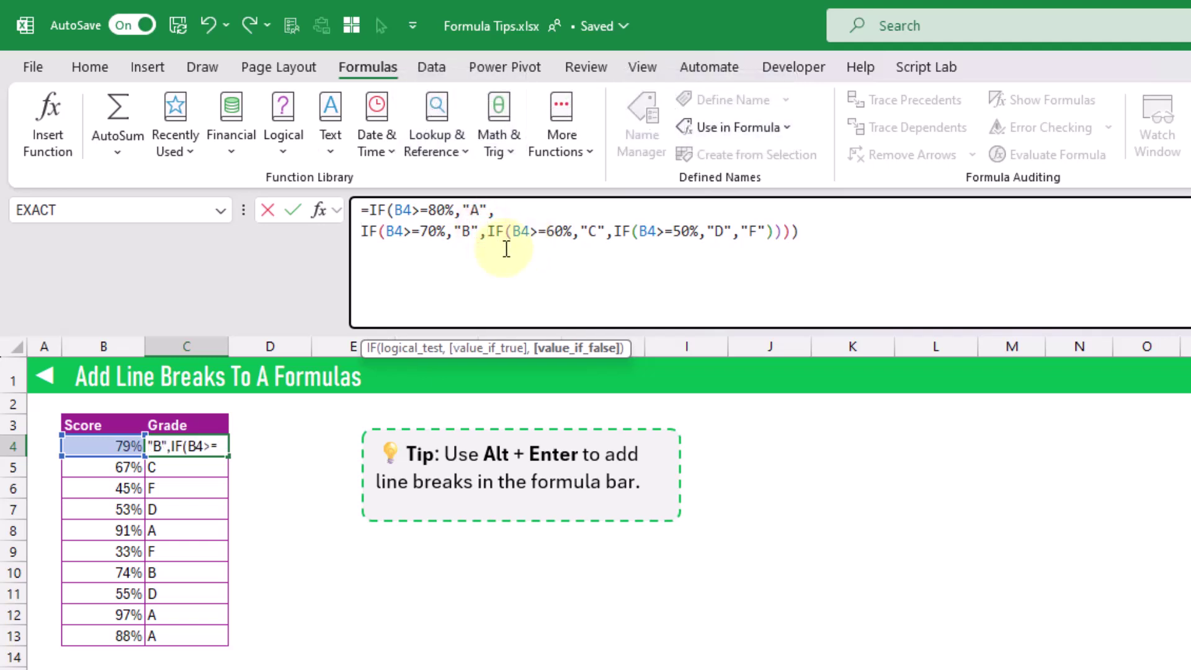
{"action": "key", "text": "alt+Return"}
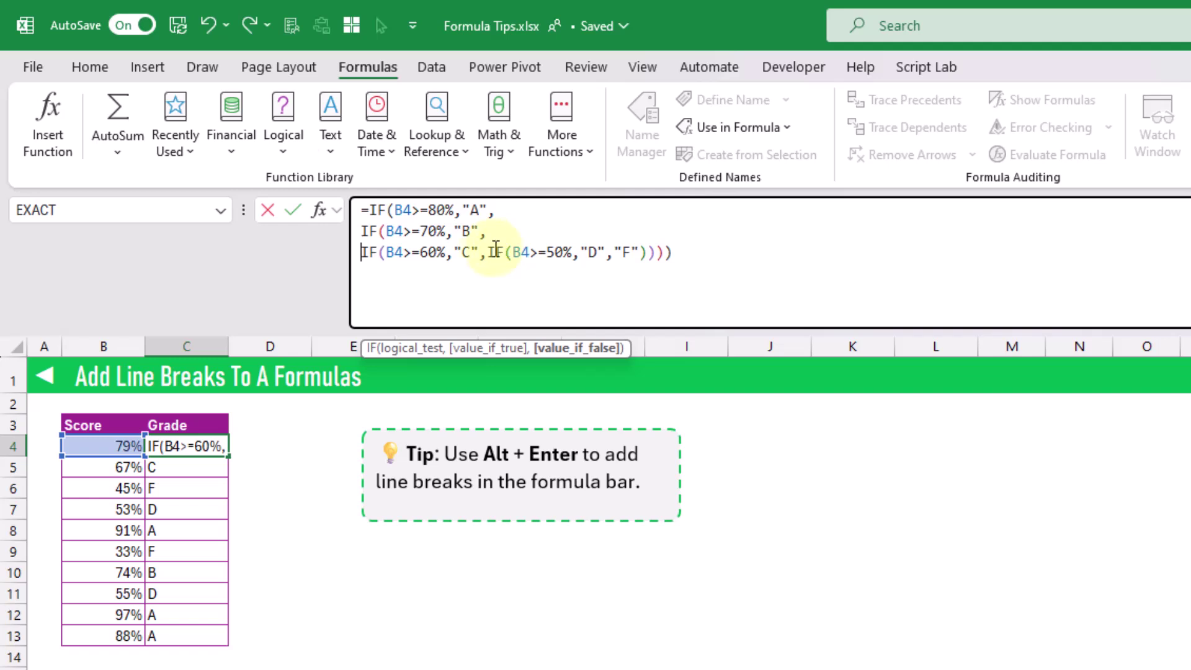
{"action": "left_click", "coordinate": [485, 252]}
{"action": "key", "text": "alt+Return"}
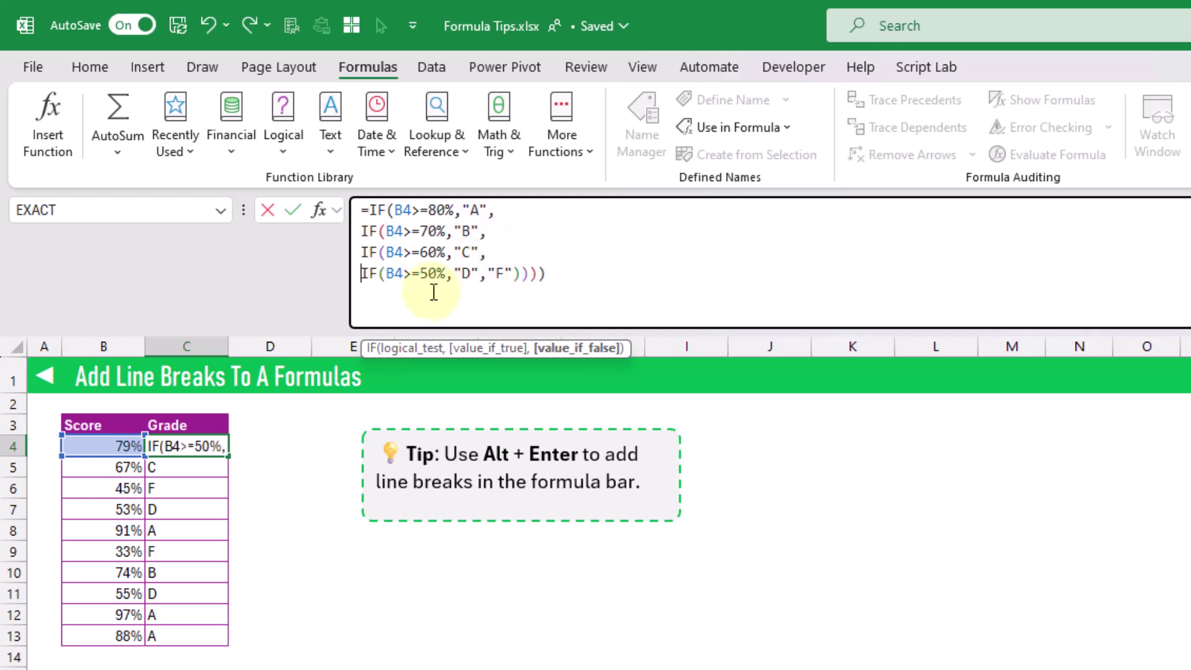
{"action": "left_click", "coordinate": [293, 211]}
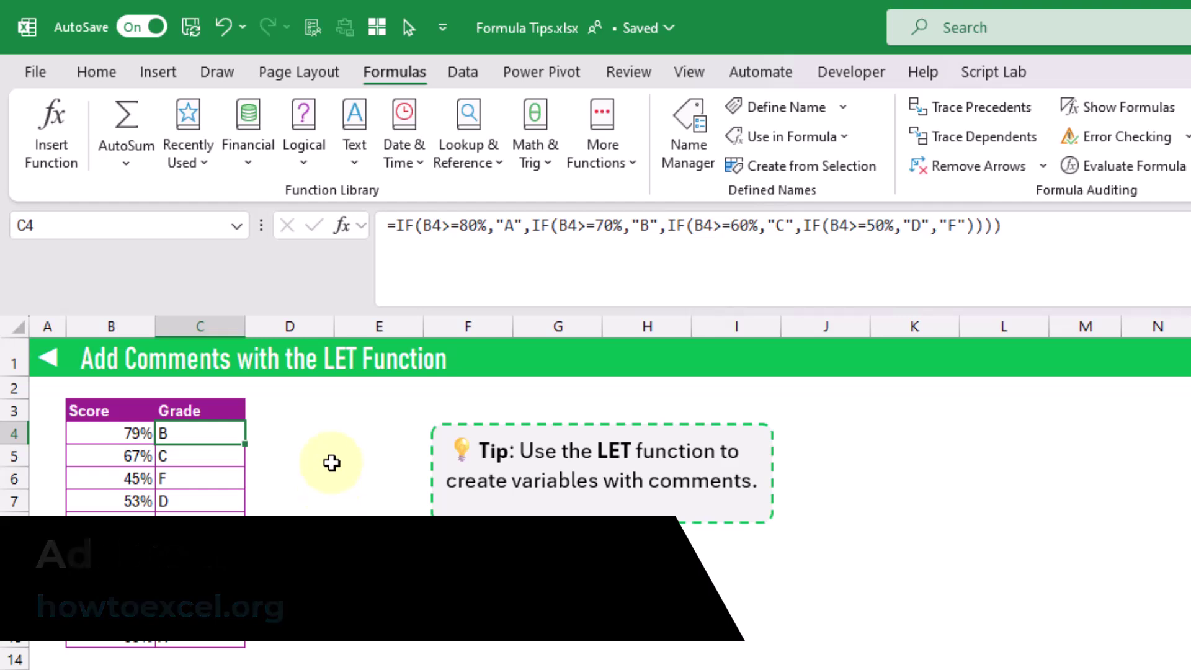
Insert LET( before the nested IF in the Grade formula in C4, followed by an empty line above the IF.
{"action": "left_click", "coordinate": [395, 224]}
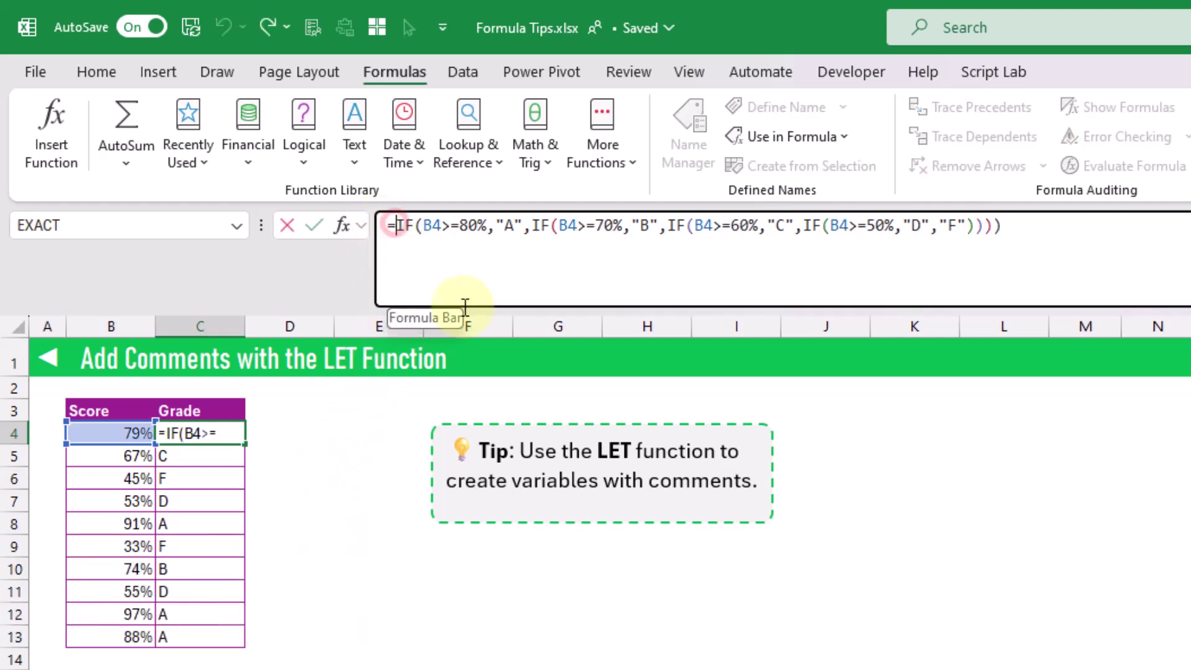
{"action": "type", "text": "LET"}
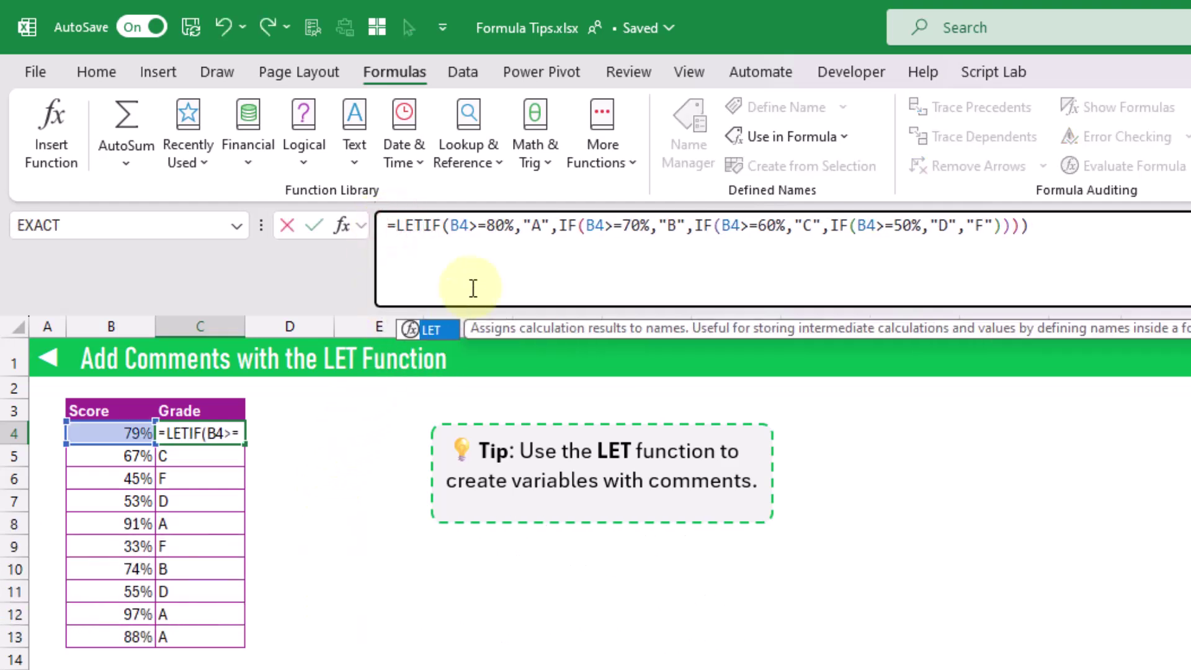
{"action": "type", "text": "("}
{"action": "key", "text": "alt+Return"}
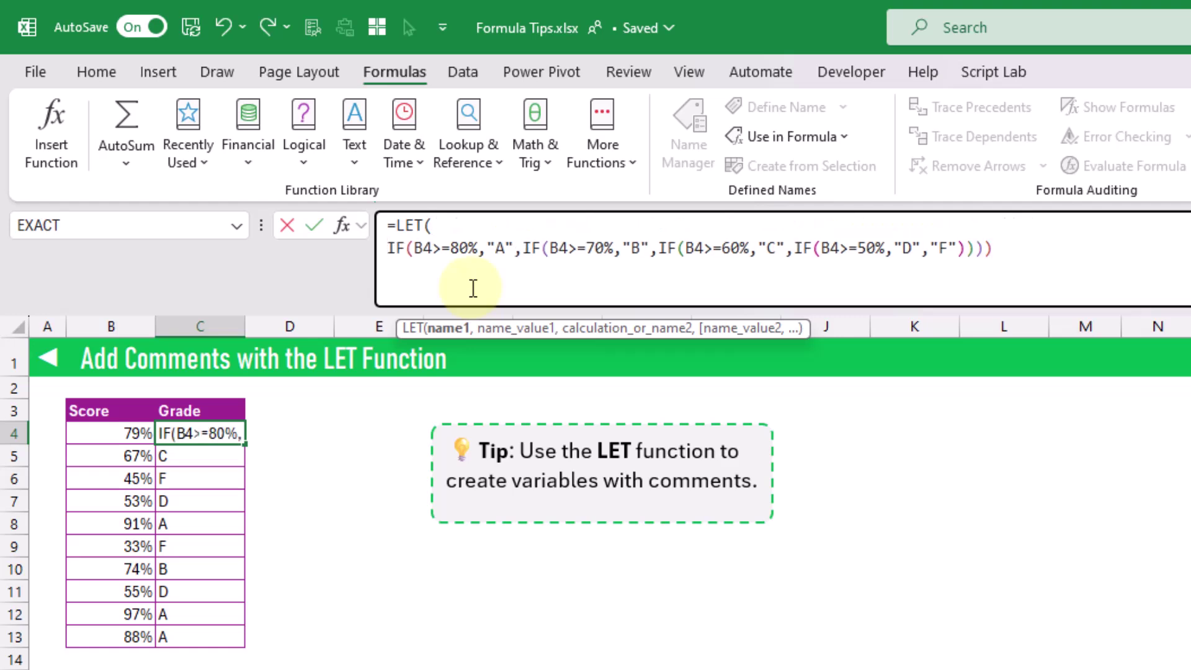
{"action": "key", "text": "alt+Return"}
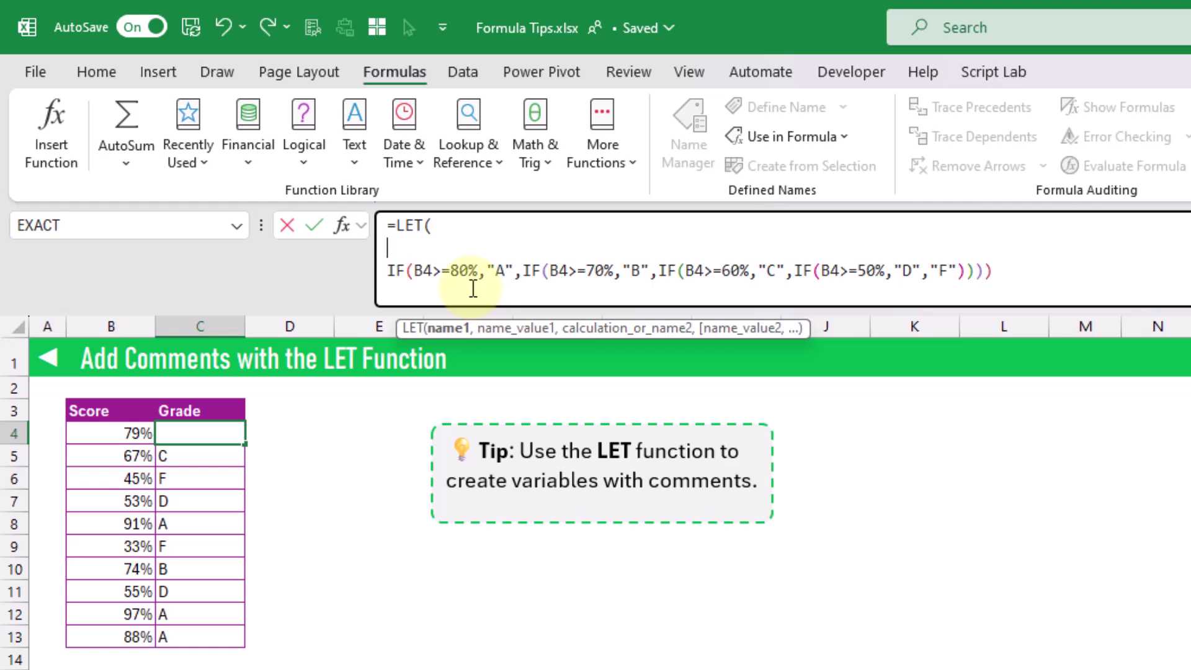
Define a LET variable named comment with the text "this is a comment" on the empty line.
{"action": "type", "text": "comment, \"\""}
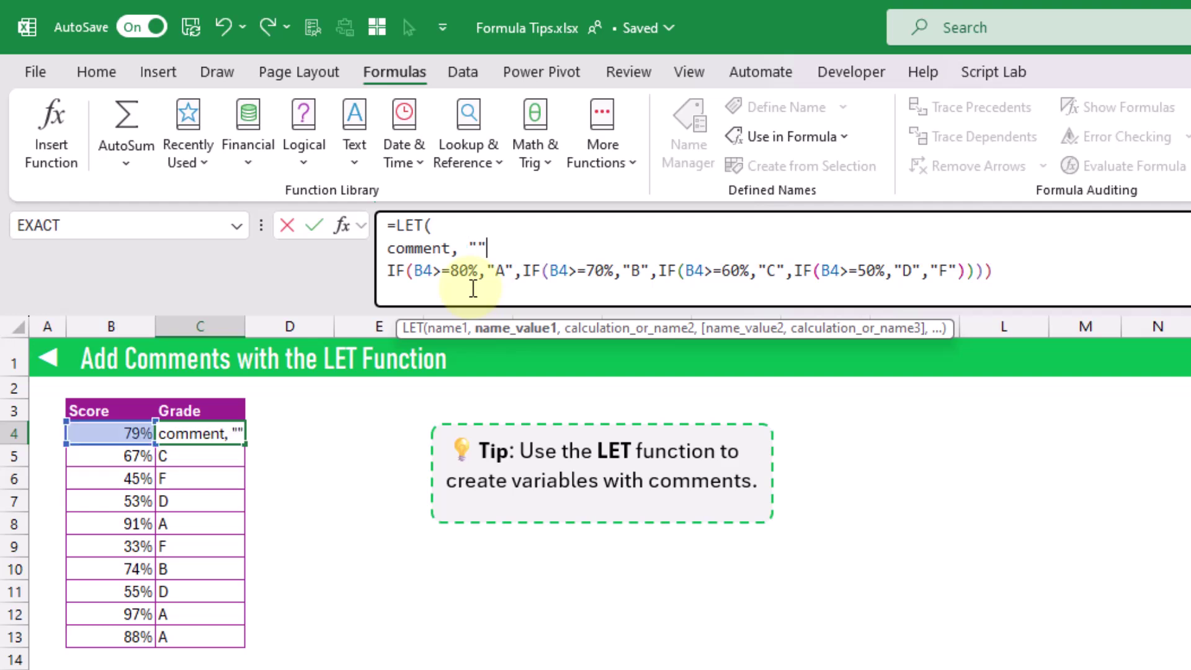
{"action": "key", "text": "Left"}
{"action": "type", "text": "this is a co"}
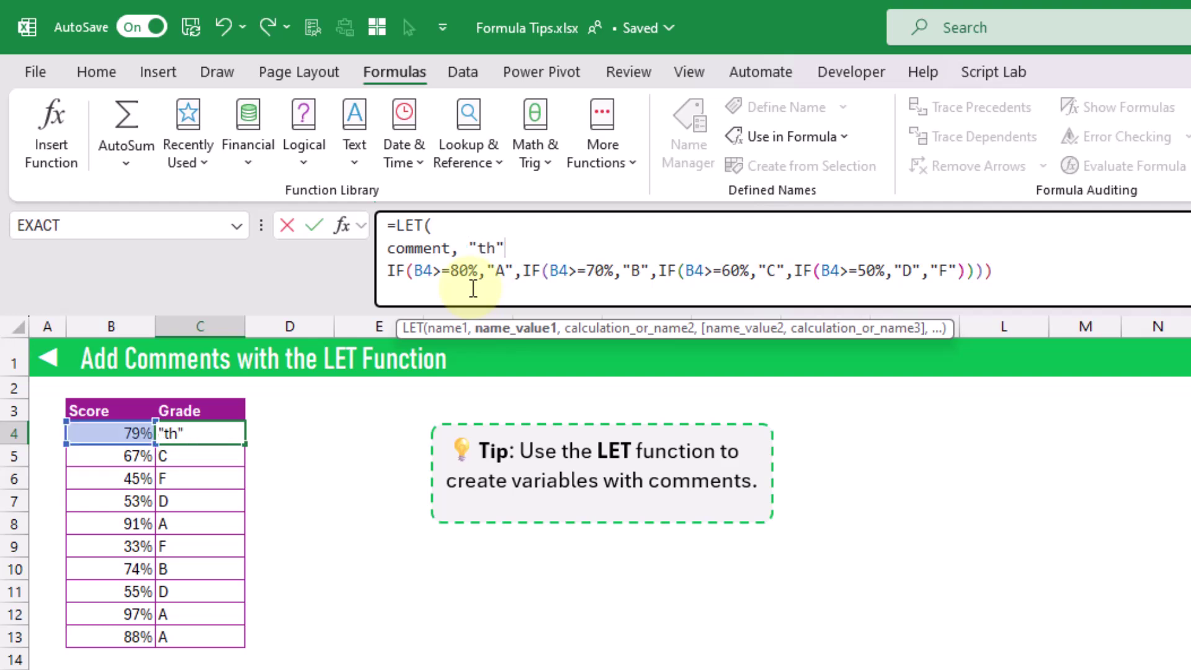
{"action": "type", "text": "mment\""}
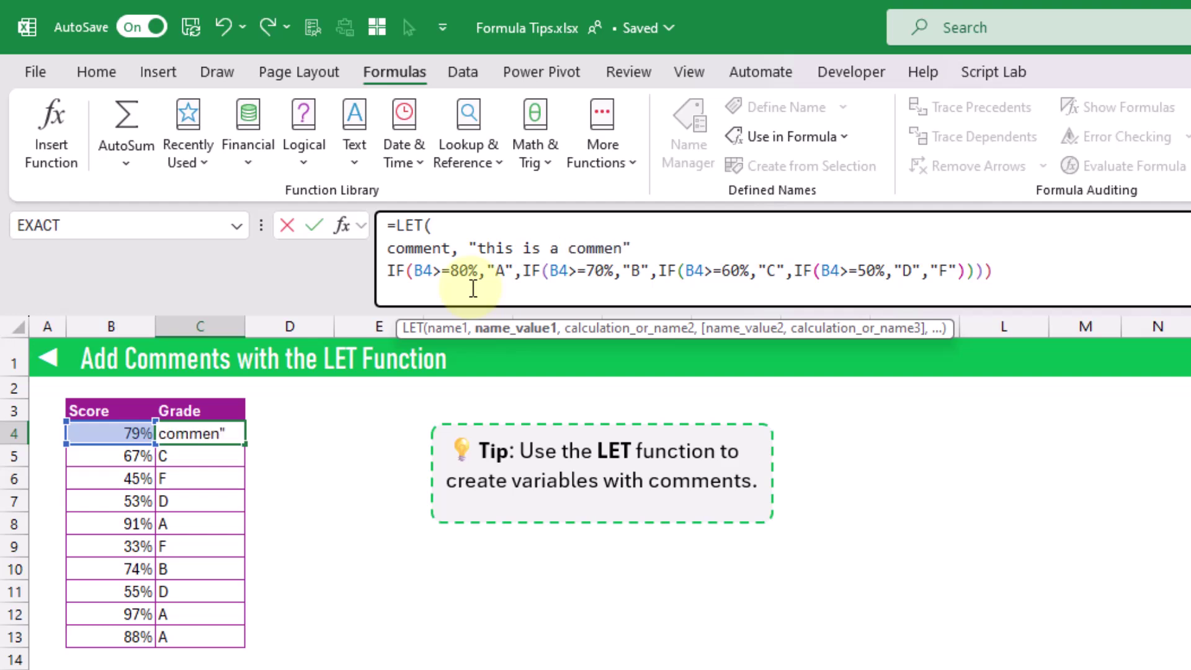
{"action": "type", "text": ","}
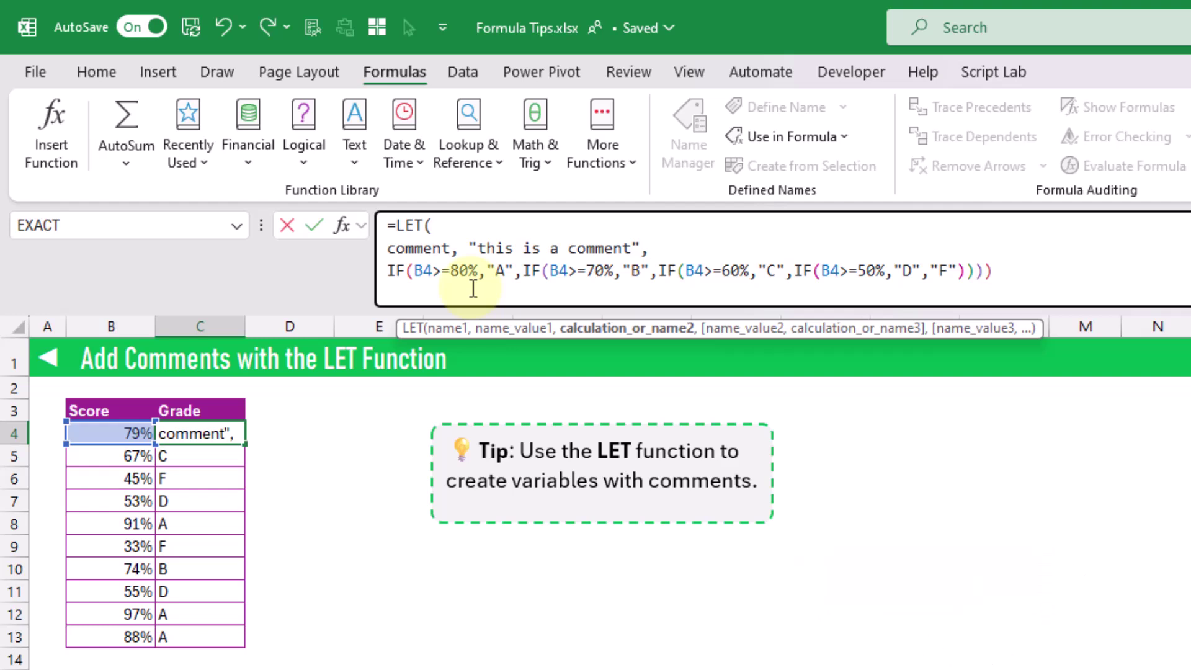
Define a LET variable named result that holds the nested IF, followed by a comma and a new line.
{"action": "left_click", "coordinate": [387, 271]}
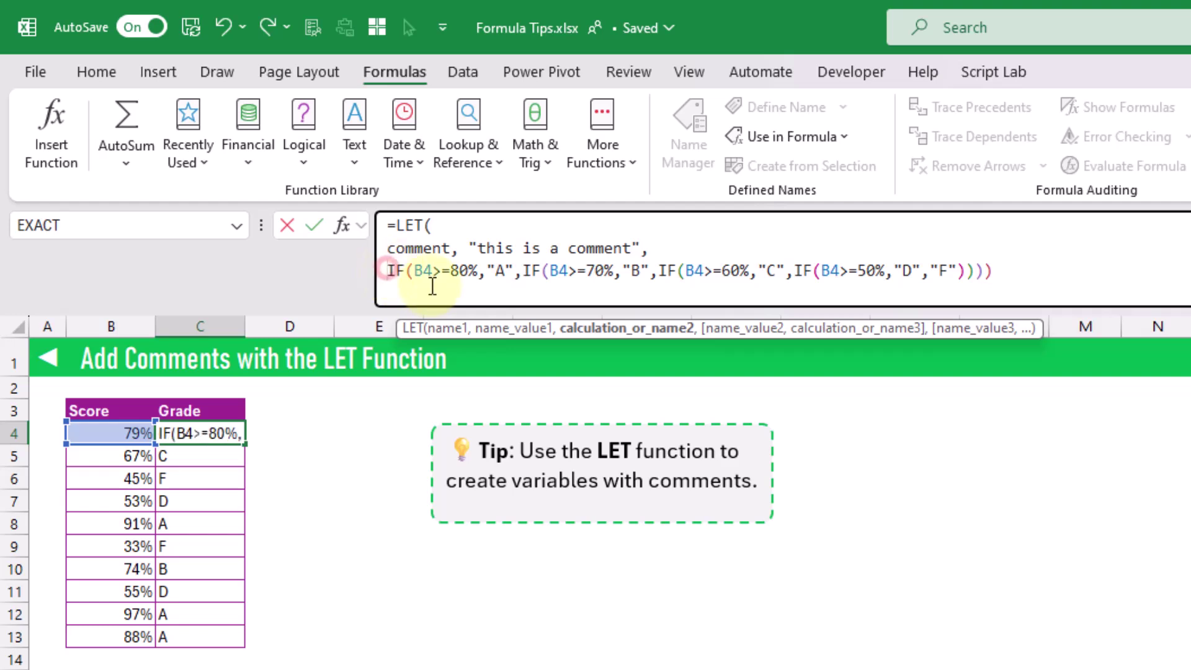
{"action": "type", "text": "result,"}
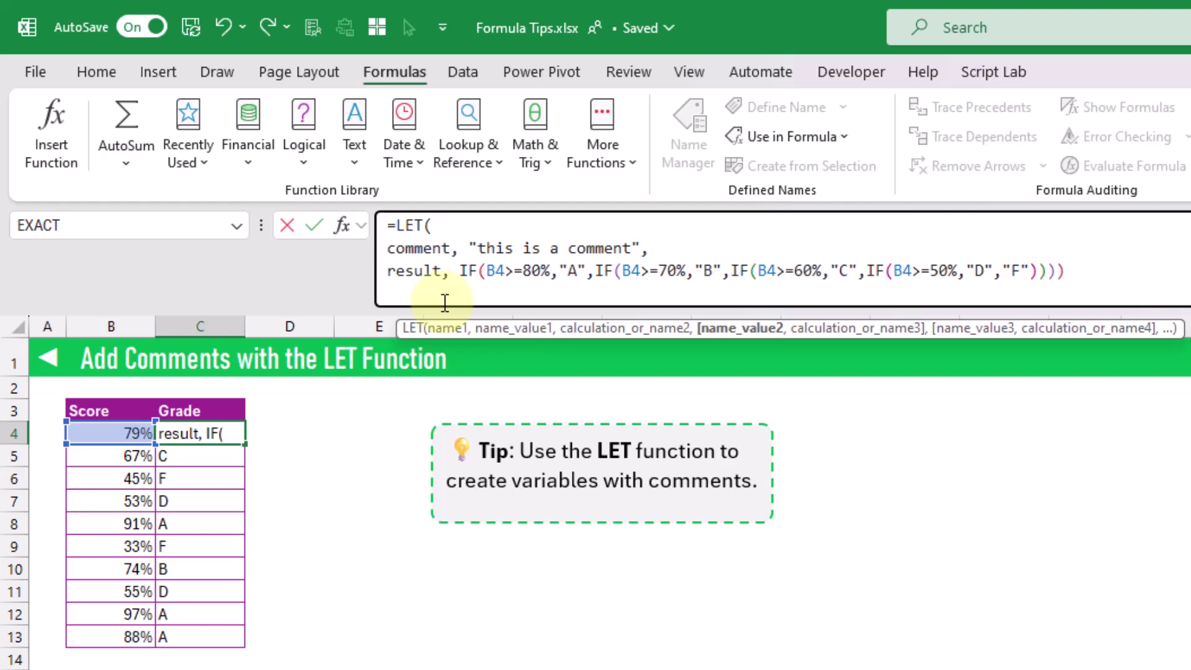
{"action": "left_click", "coordinate": [1079, 267]}
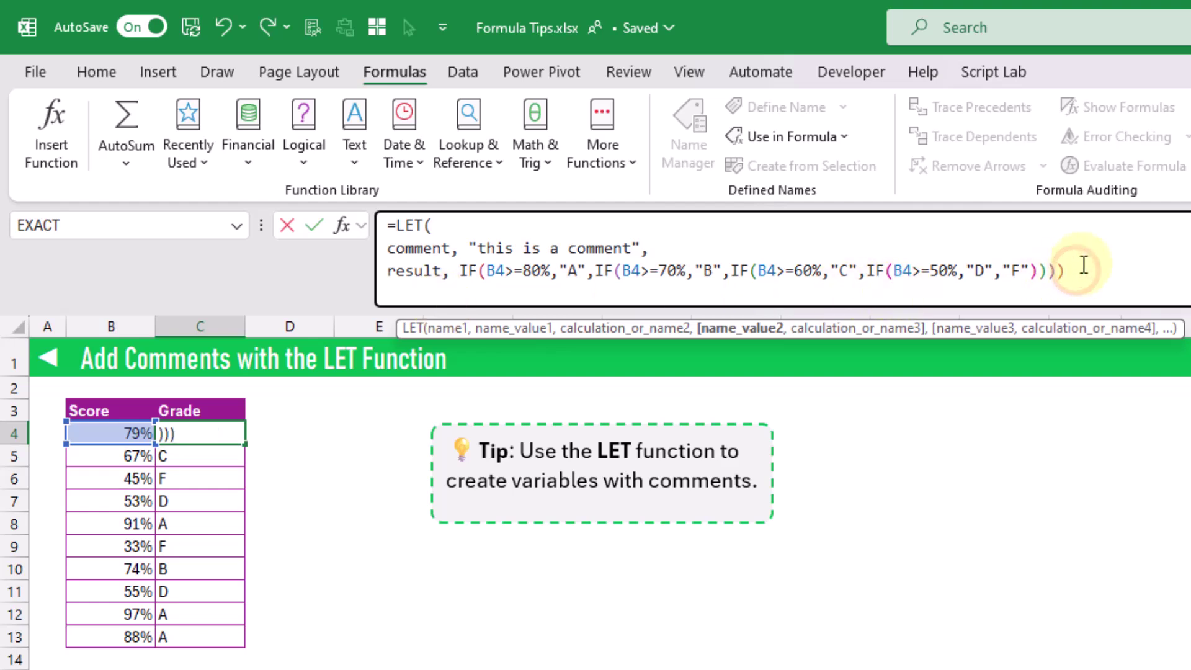
{"action": "type", "text": ","}
{"action": "key", "text": "alt+Return"}
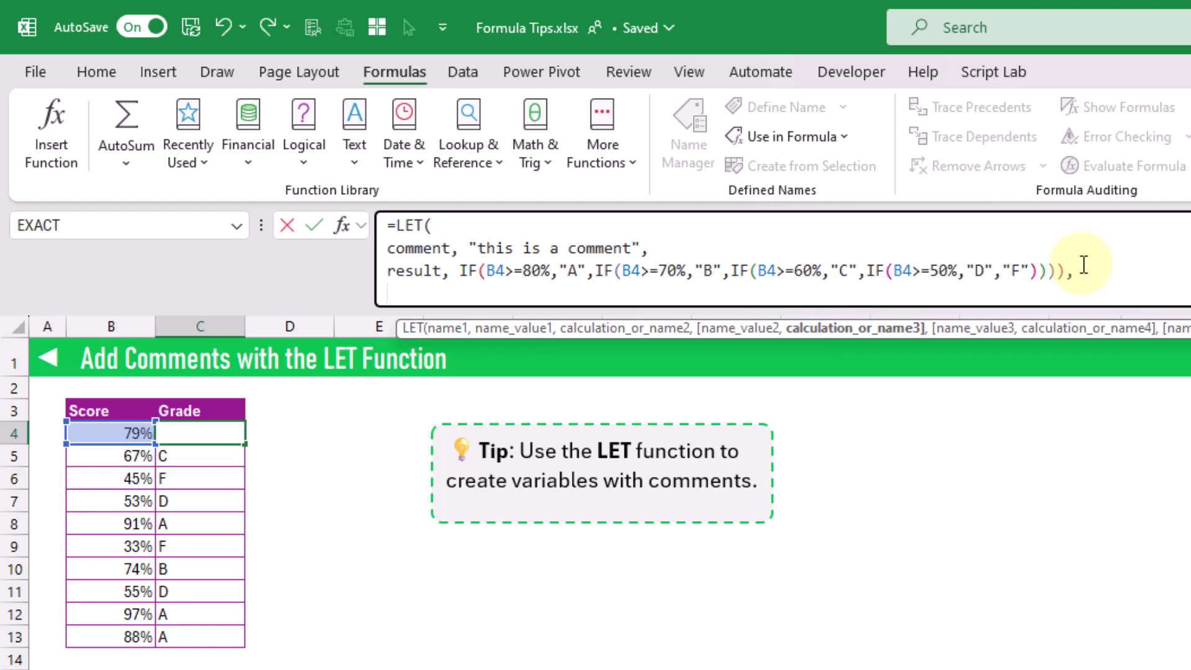
Return the result variable as the final LET argument, close the formula and commit it, then reselect C4.
{"action": "type", "text": "re"}
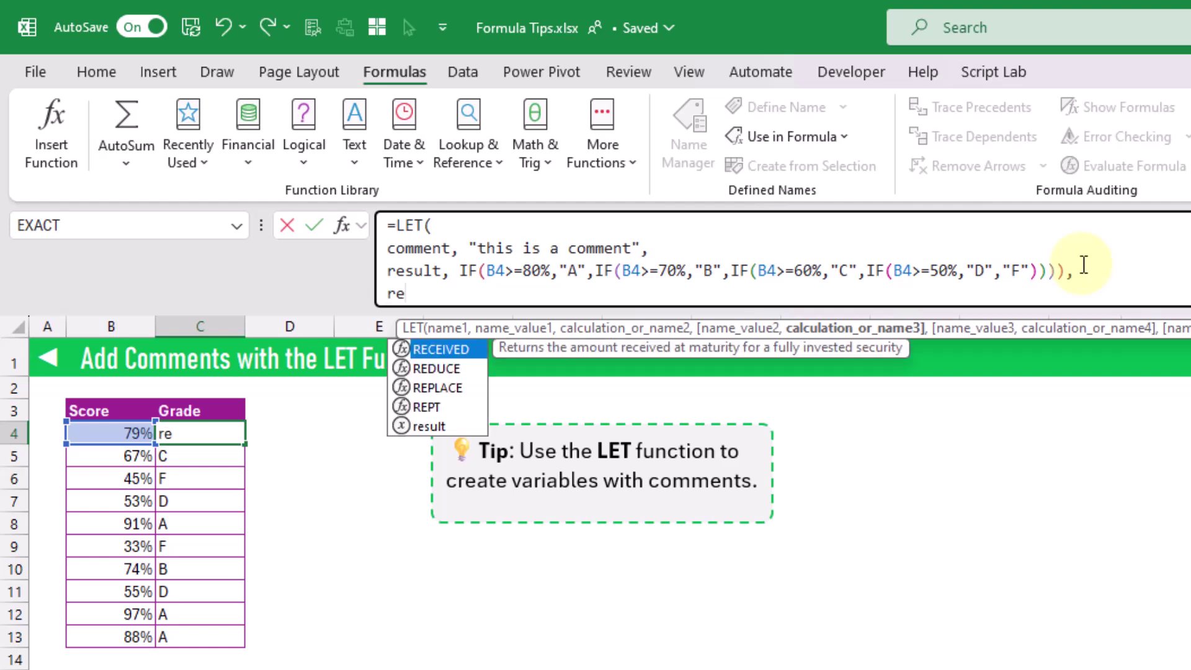
{"action": "key", "text": "Down"}
{"action": "key", "text": "Down"}
{"action": "key", "text": "Down"}
{"action": "key", "text": "Down"}
{"action": "key", "text": "Tab"}
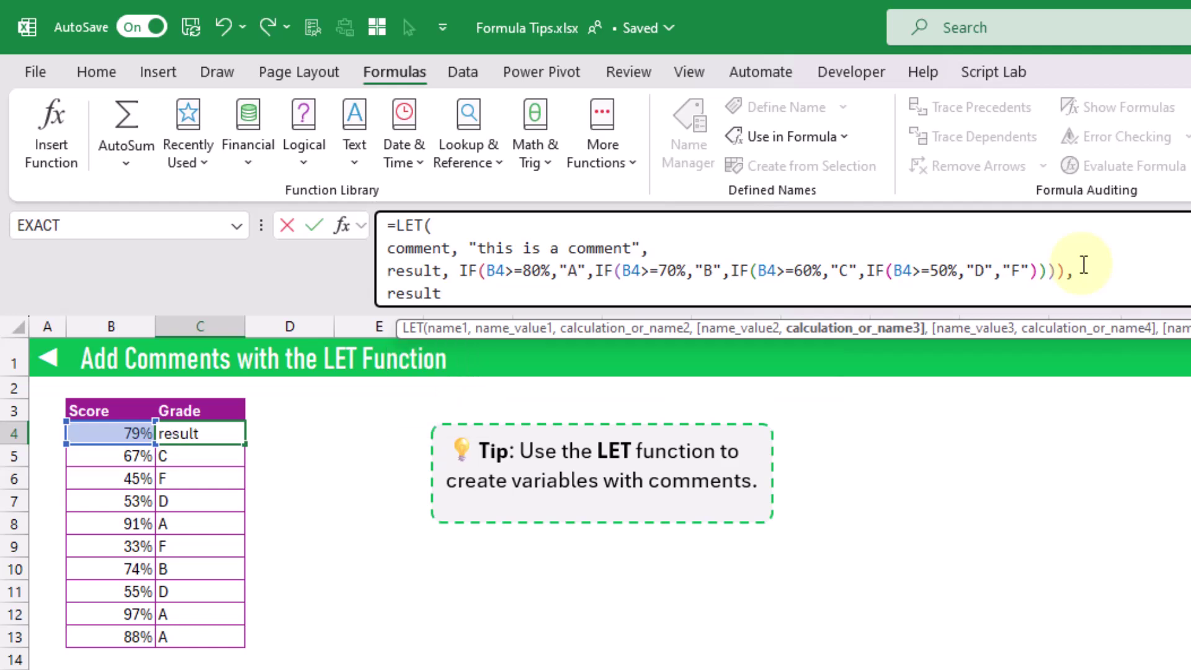
{"action": "type", "text": ")"}
{"action": "key", "text": "Return"}
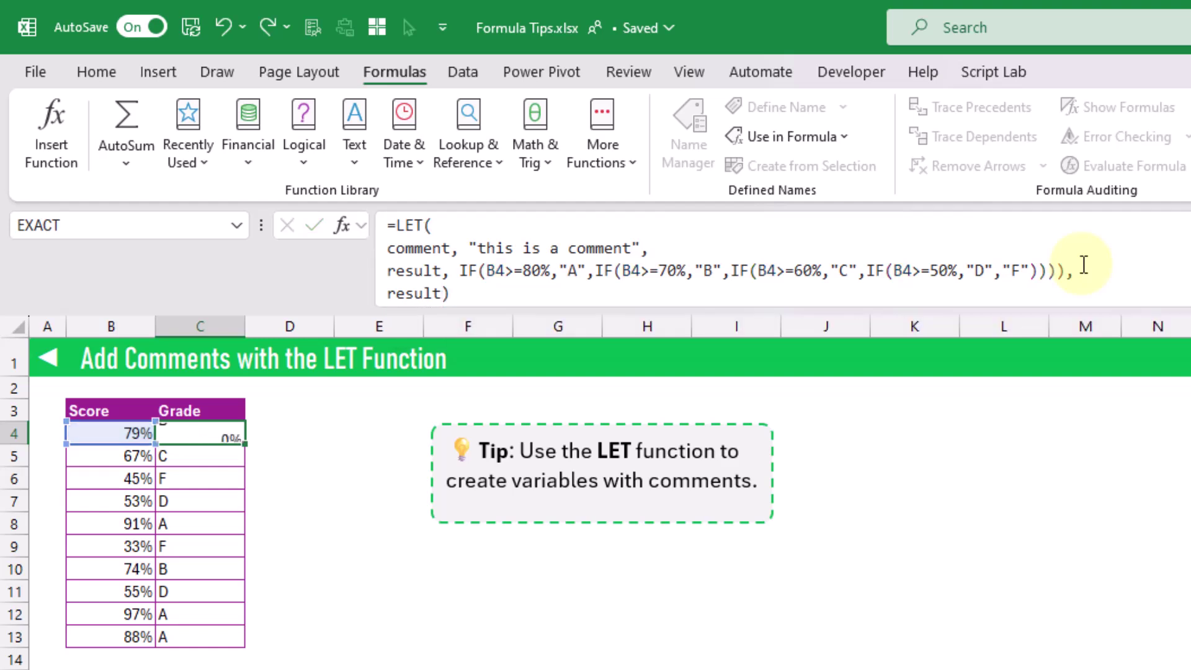
{"action": "key", "text": "Up"}
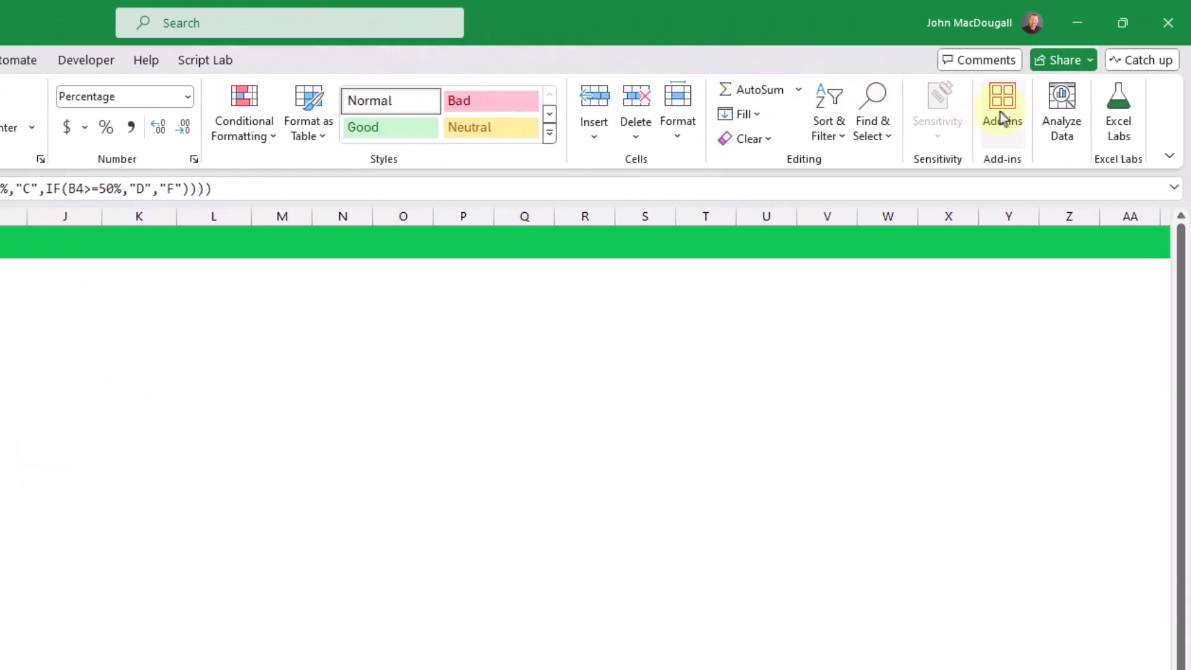
Open the Office Add-ins store and search it for "Excel labs".
{"action": "left_click", "coordinate": [1002, 118]}
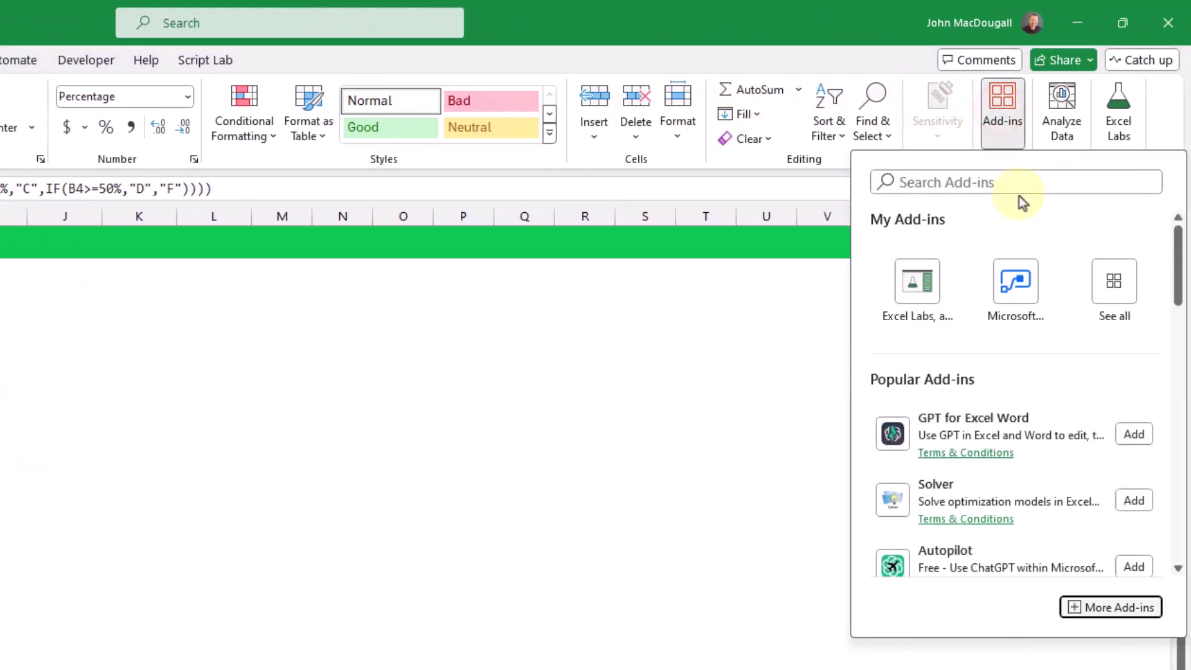
{"action": "left_click", "coordinate": [1076, 606]}
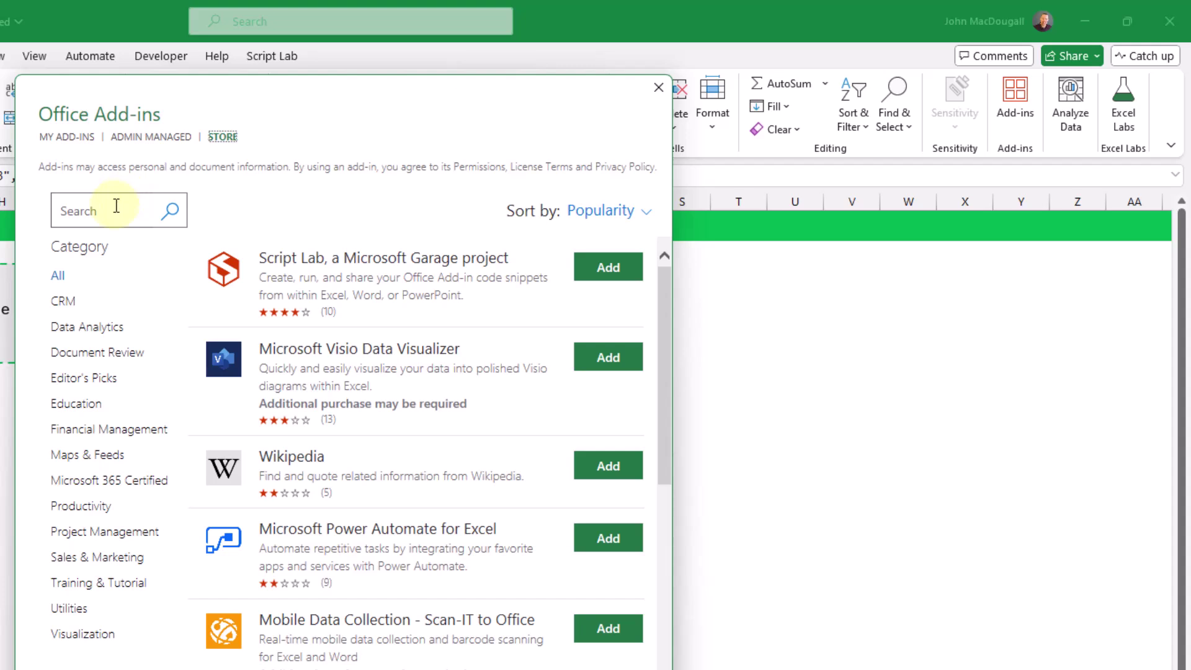
{"action": "left_click", "coordinate": [116, 205]}
{"action": "type", "text": "Excel"}
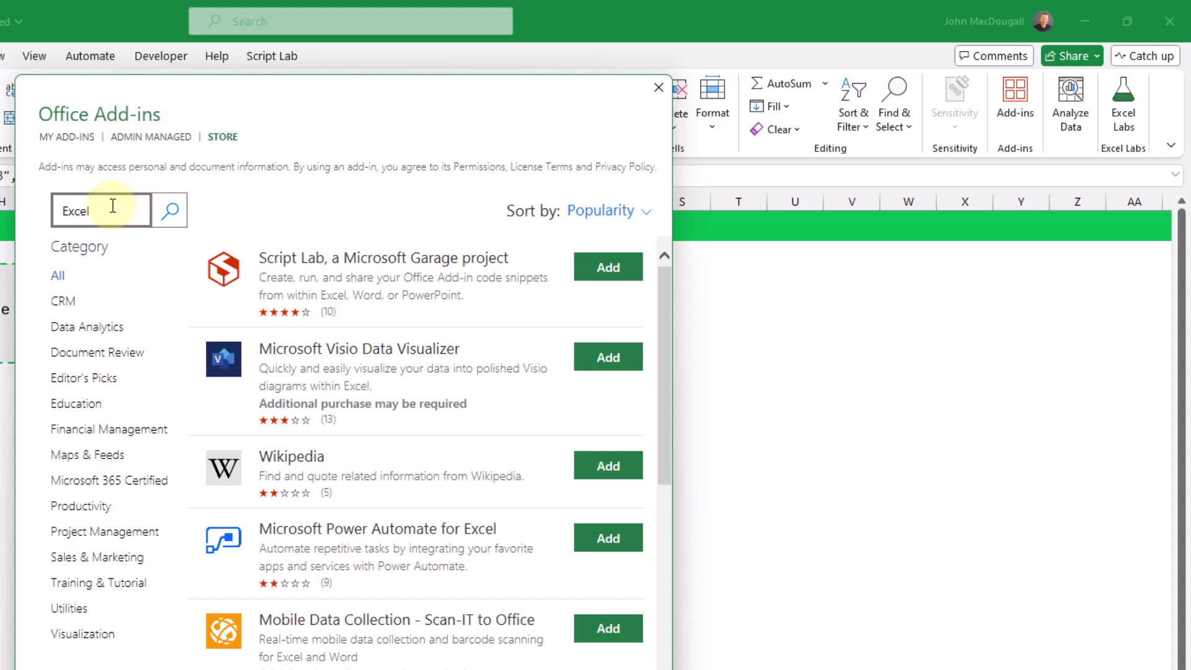
{"action": "type", "text": " labs"}
{"action": "key", "text": "Return"}
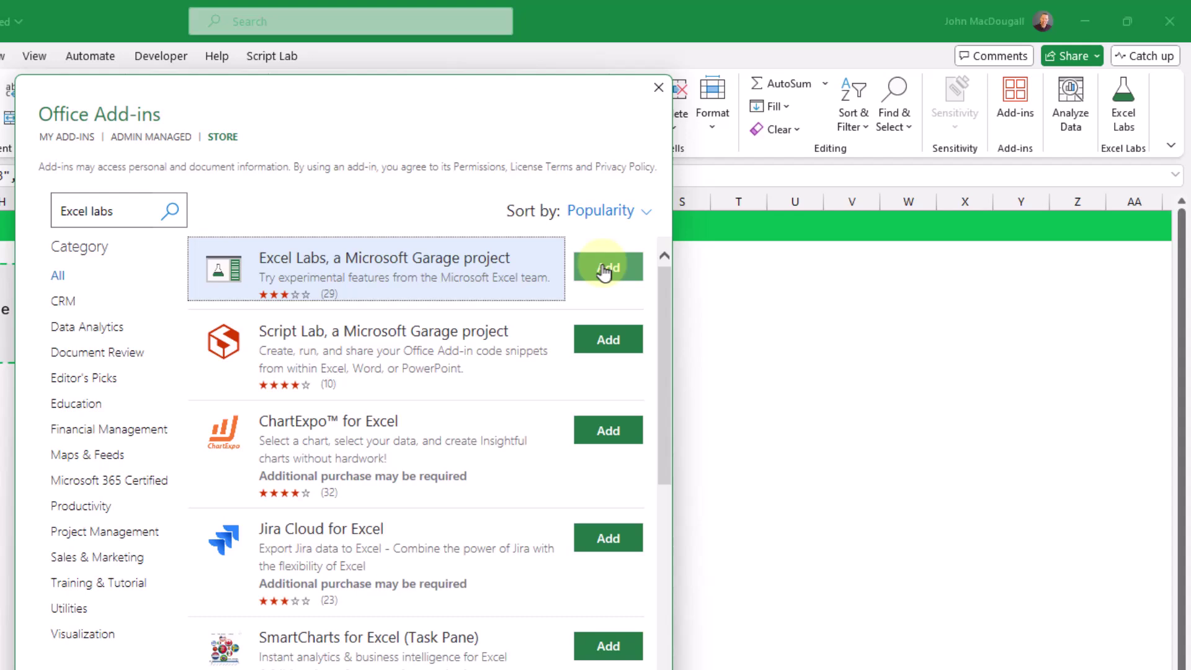
Add Excel Labs, a Microsoft Garage project, accepting its license terms, and widen the add-in pane showing the C4 formula.
{"action": "left_click", "coordinate": [603, 270]}
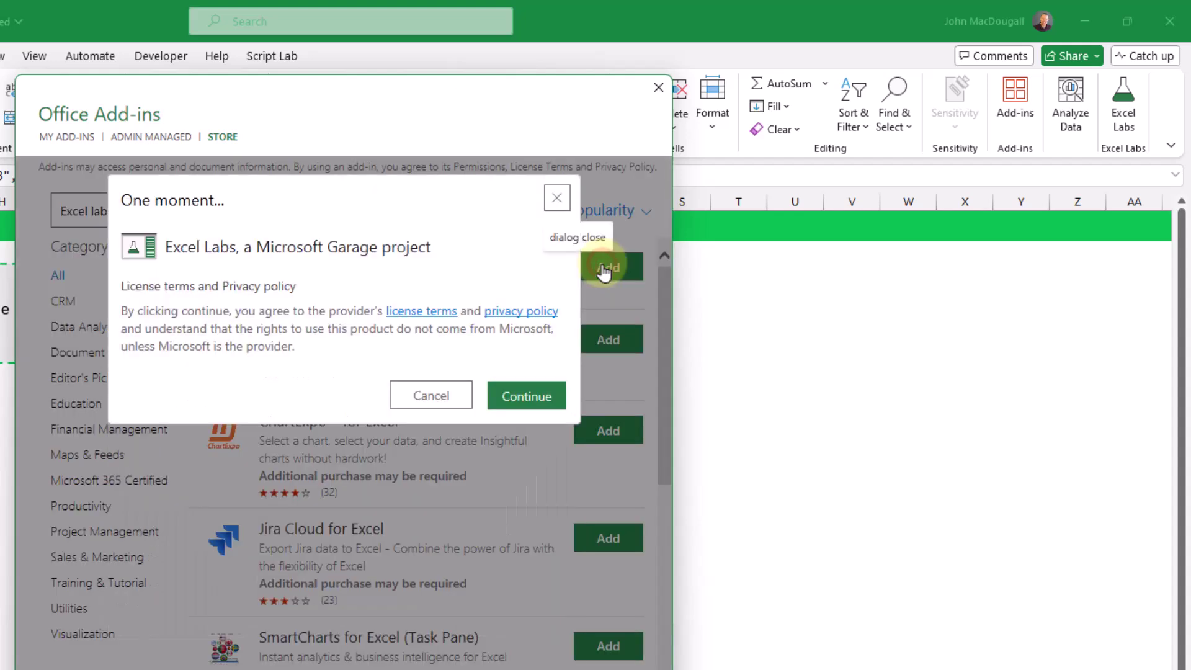
{"action": "left_click", "coordinate": [520, 402]}
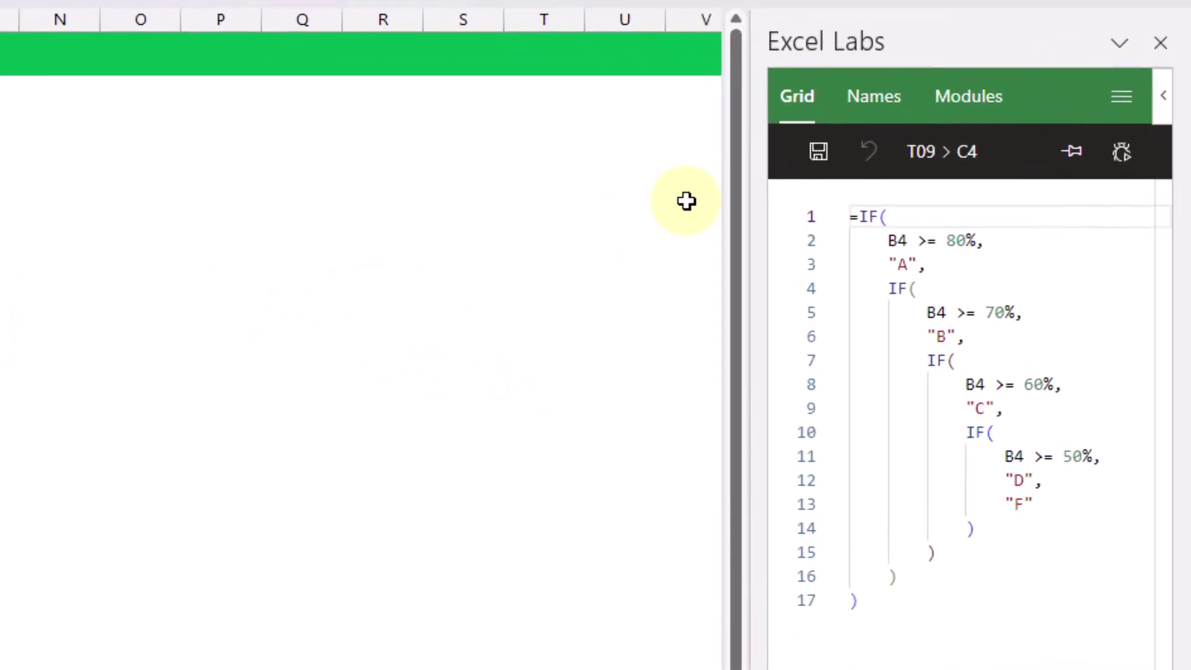
{"action": "left_click_drag", "start_coordinate": [752, 185], "coordinate": [601, 195]}
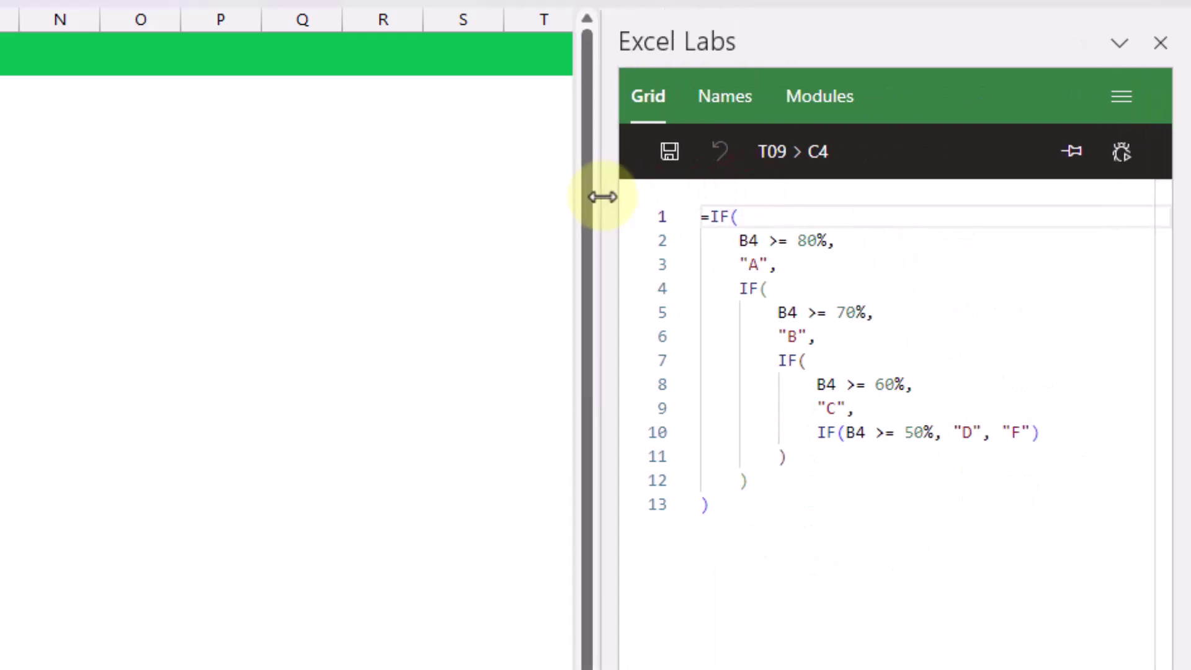
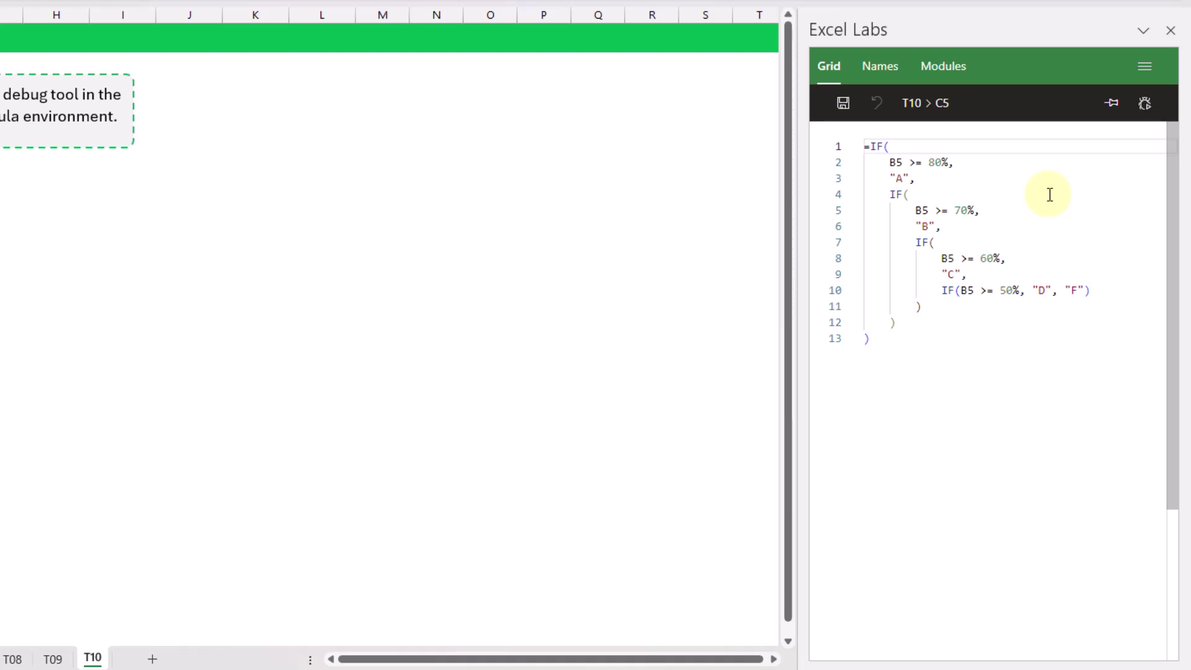
Debug the Grade formula in C5 on sheet T10 and inspect the evaluated references, conditions and returned value in its formula steps.
{"action": "left_click", "coordinate": [1144, 115]}
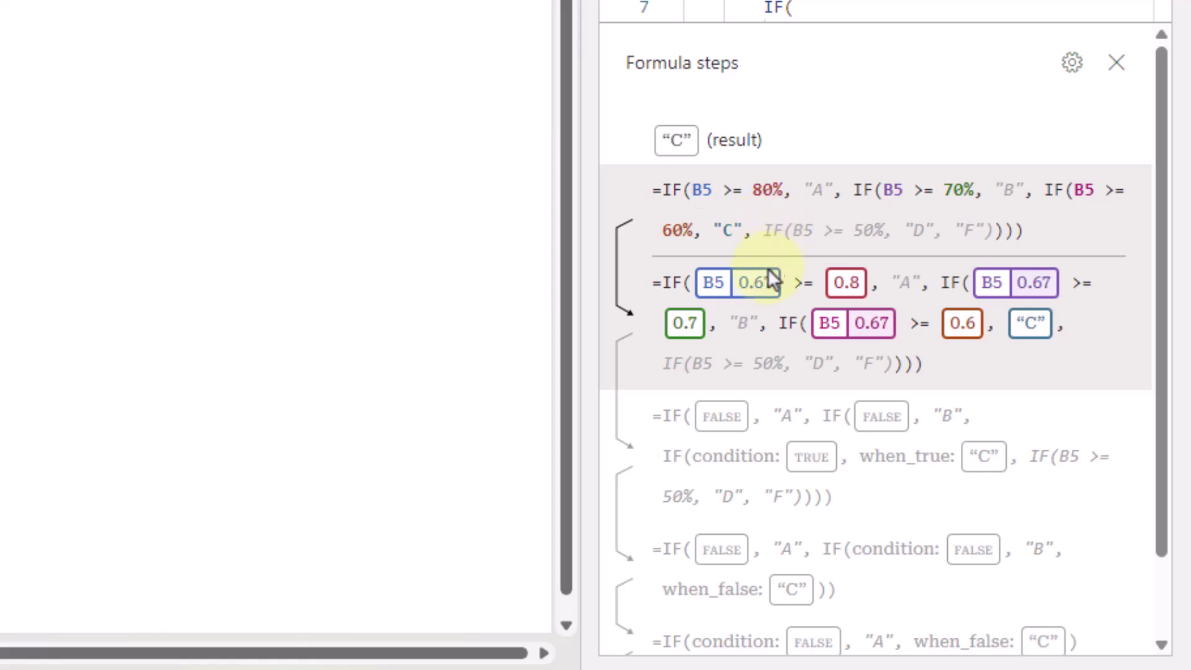
{"action": "mouse_move", "coordinate": [762, 294]}
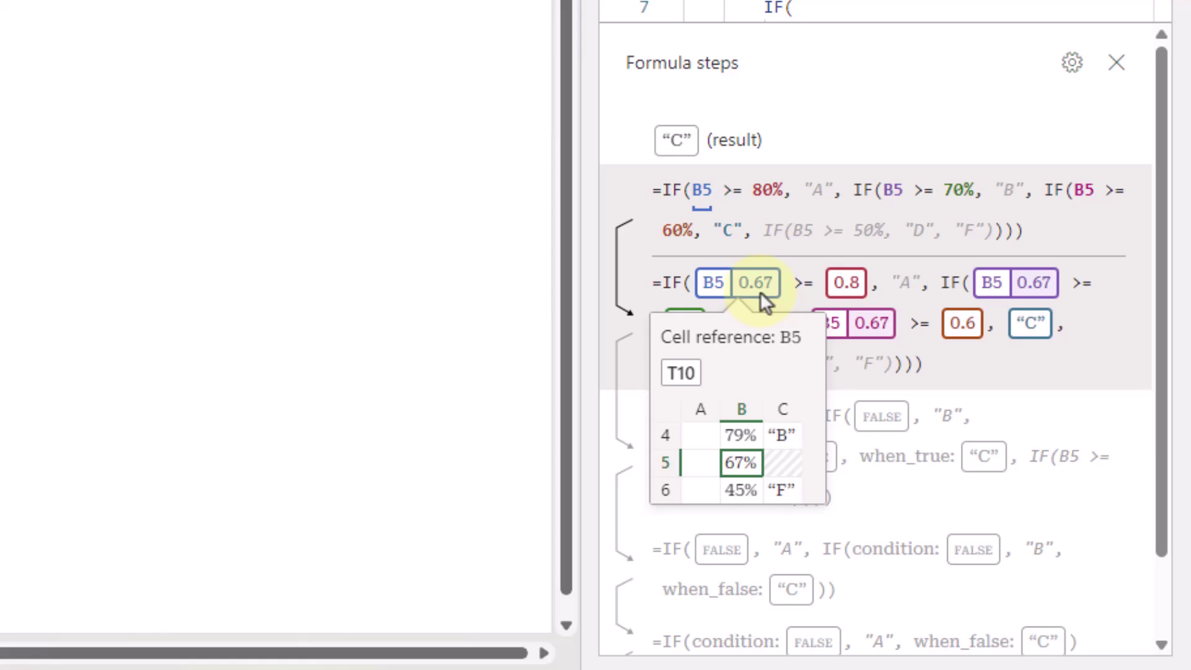
{"action": "mouse_move", "coordinate": [843, 288]}
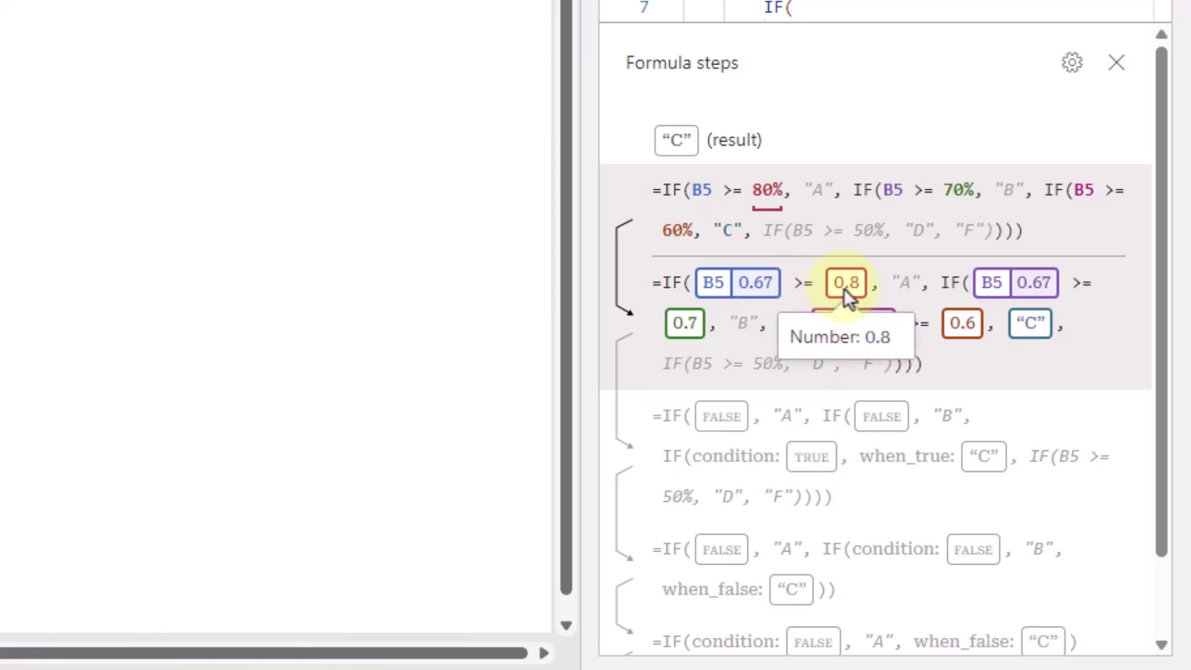
{"action": "mouse_move", "coordinate": [723, 426]}
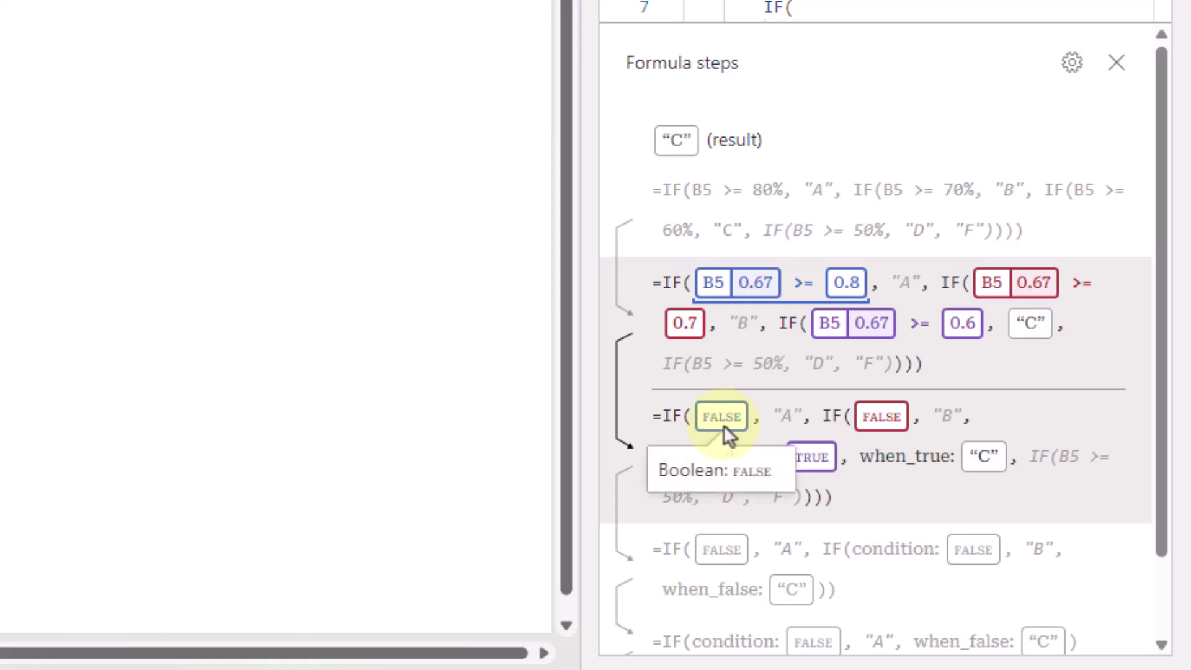
{"action": "mouse_move", "coordinate": [876, 421]}
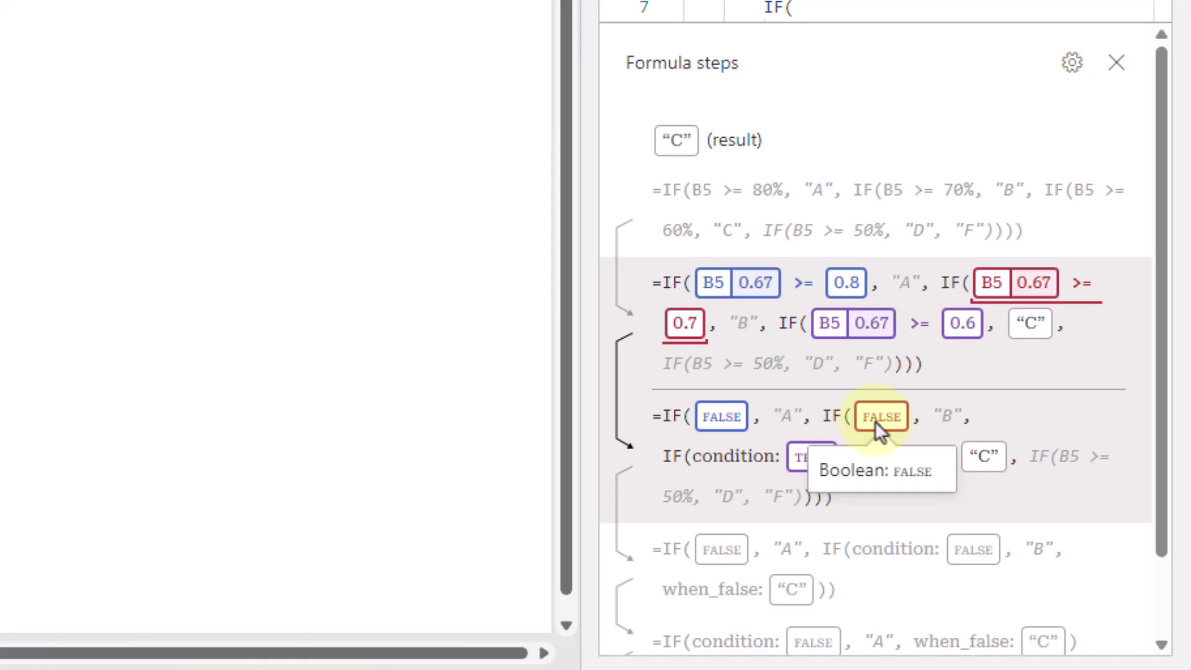
{"action": "mouse_move", "coordinate": [805, 466]}
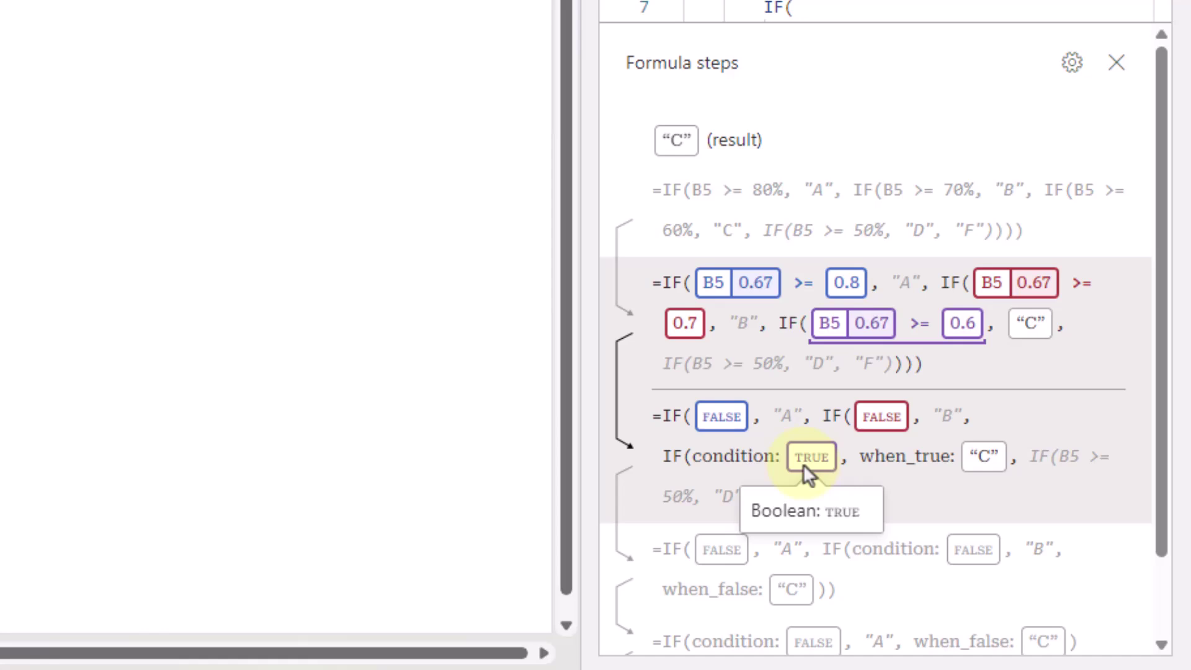
{"action": "mouse_move", "coordinate": [975, 456]}
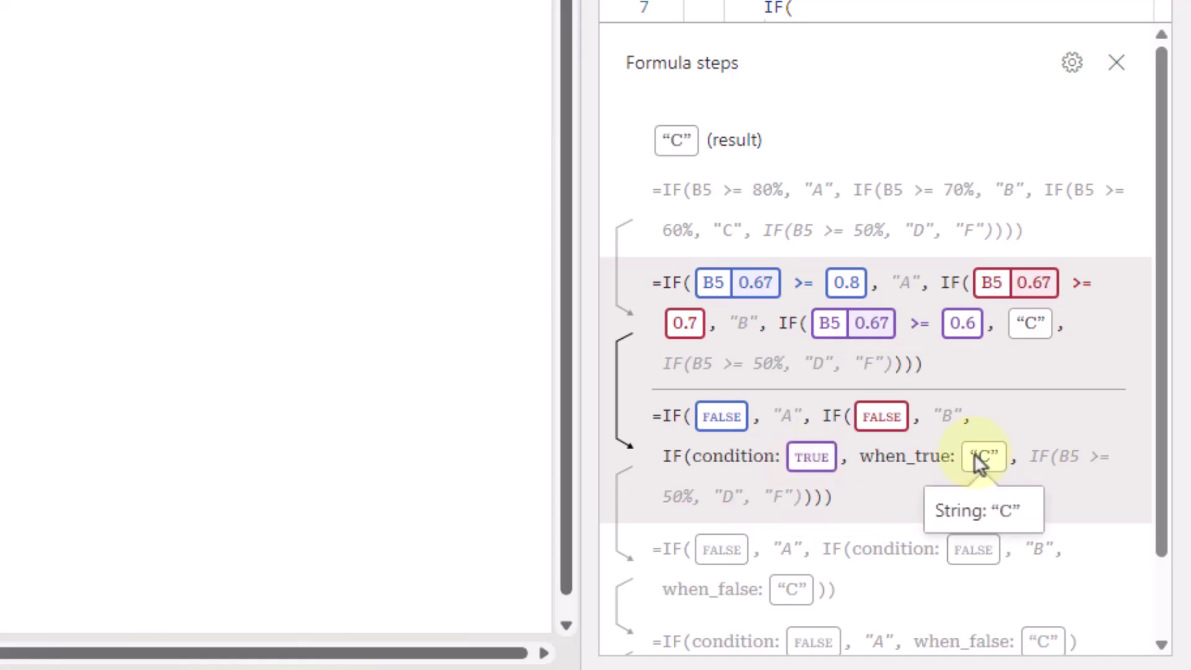